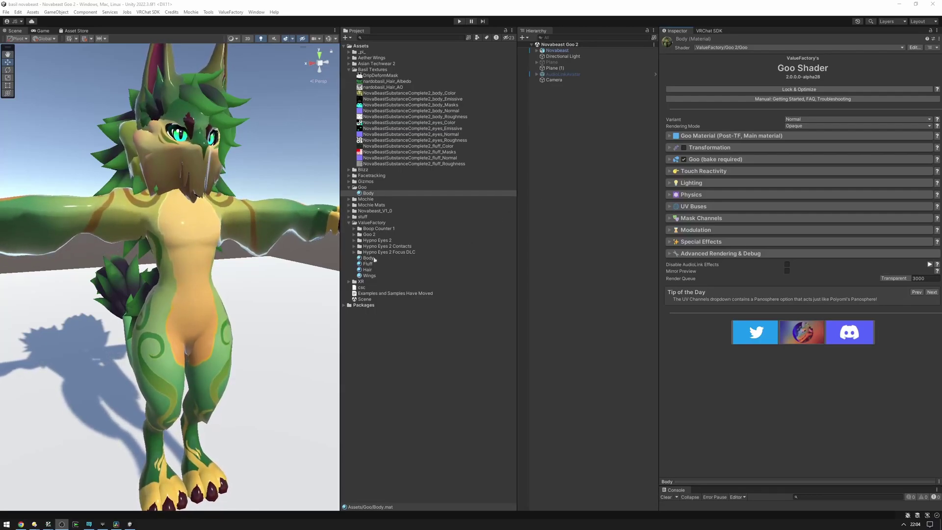
Set Emission from Main Color to 1 in the Body material's Goo Material section.
{"action": "right_click_drag", "start_coordinate": [249, 256], "coordinate": [249, 247]}
{"action": "left_click_drag", "start_coordinate": [248, 247], "coordinate": [248, 249], "text": "alt"}
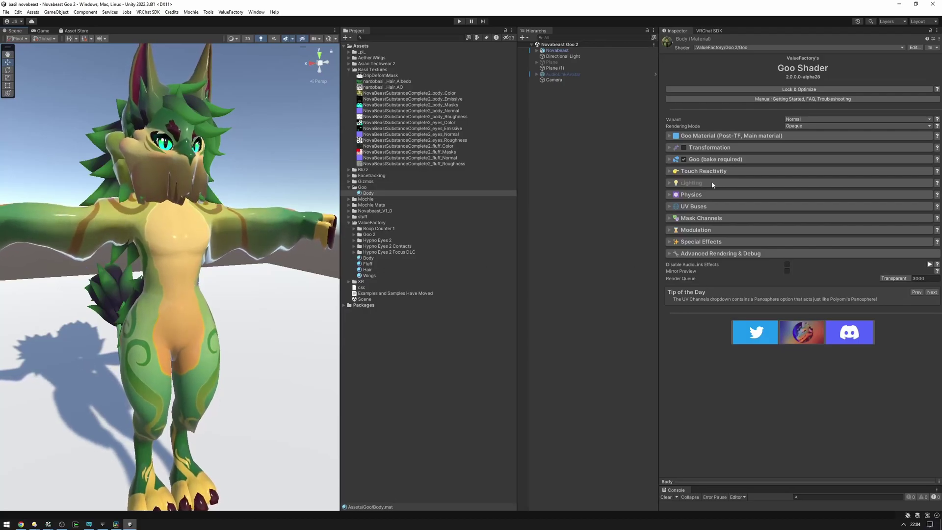
{"action": "left_click", "coordinate": [725, 138]}
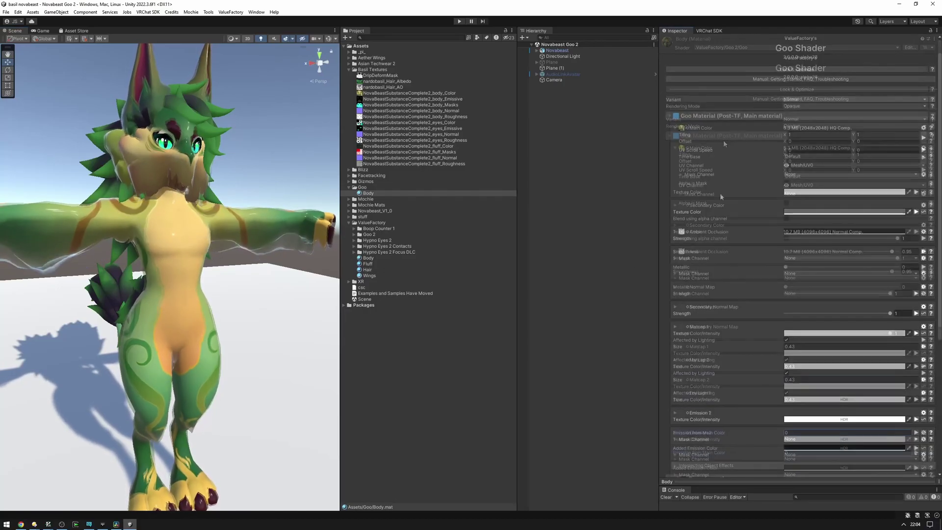
{"action": "scroll", "coordinate": [687, 336], "scroll_direction": "down", "scroll_amount": 5}
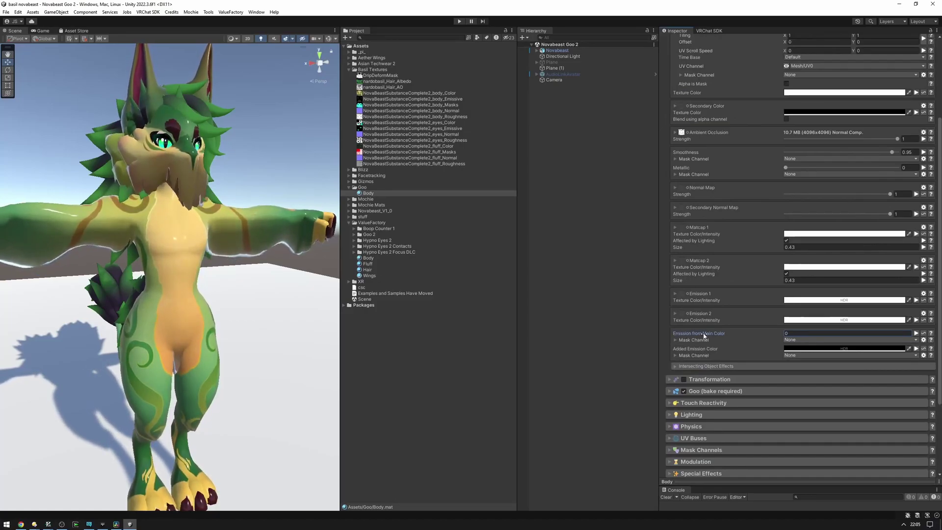
{"action": "left_click_drag", "start_coordinate": [705, 336], "coordinate": [720, 332]}
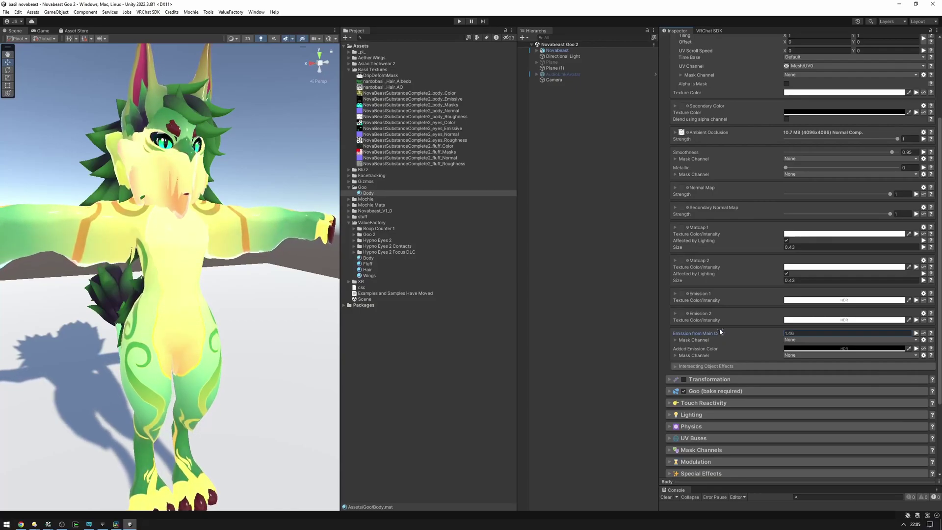
{"action": "scroll", "coordinate": [725, 107], "scroll_direction": "up", "scroll_amount": 5}
{"action": "scroll", "coordinate": [725, 161], "scroll_direction": "down", "scroll_amount": 4}
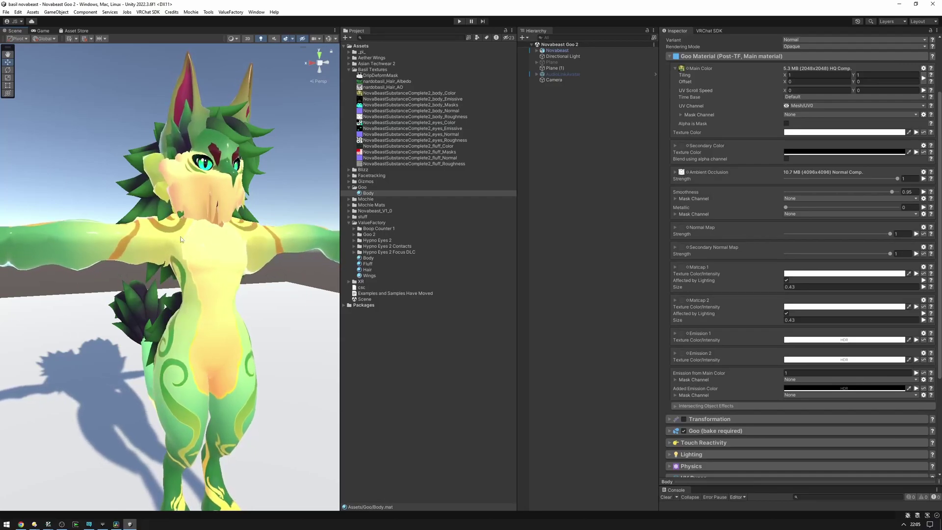
Mask the Emission from Main Color with the Markings (Red Channel) of texture Masks (Mask 1).
{"action": "left_click_drag", "start_coordinate": [213, 238], "coordinate": [189, 239], "text": "alt"}
{"action": "right_click_drag", "start_coordinate": [189, 240], "coordinate": [188, 271]}
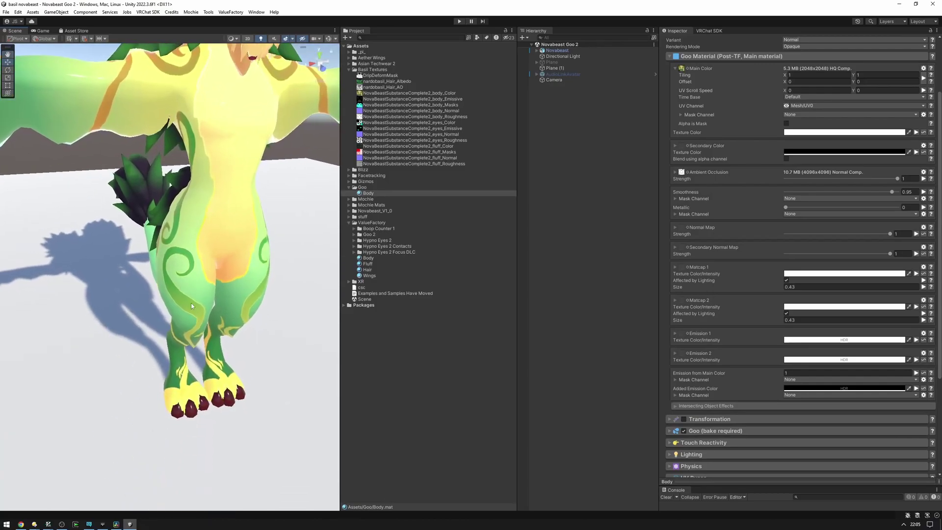
{"action": "left_click_drag", "start_coordinate": [187, 271], "coordinate": [195, 246], "text": "alt"}
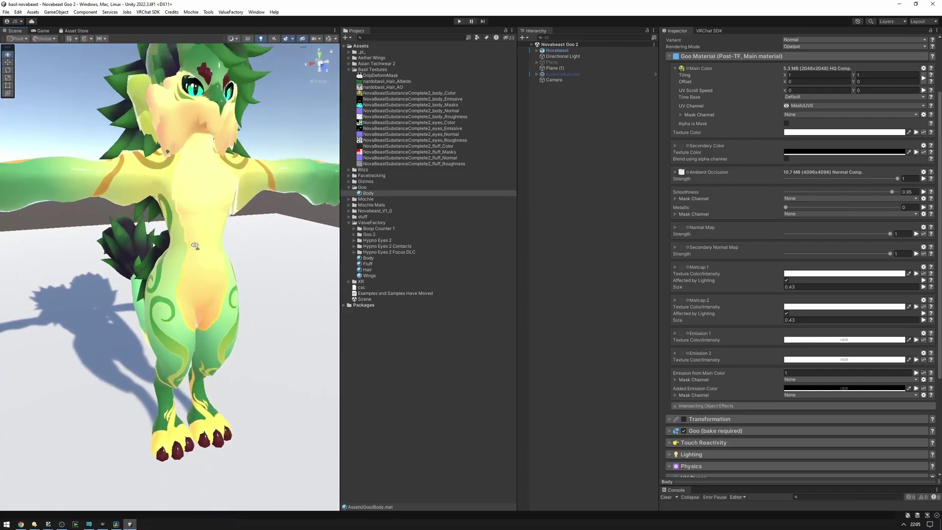
{"action": "left_click", "coordinate": [798, 379]}
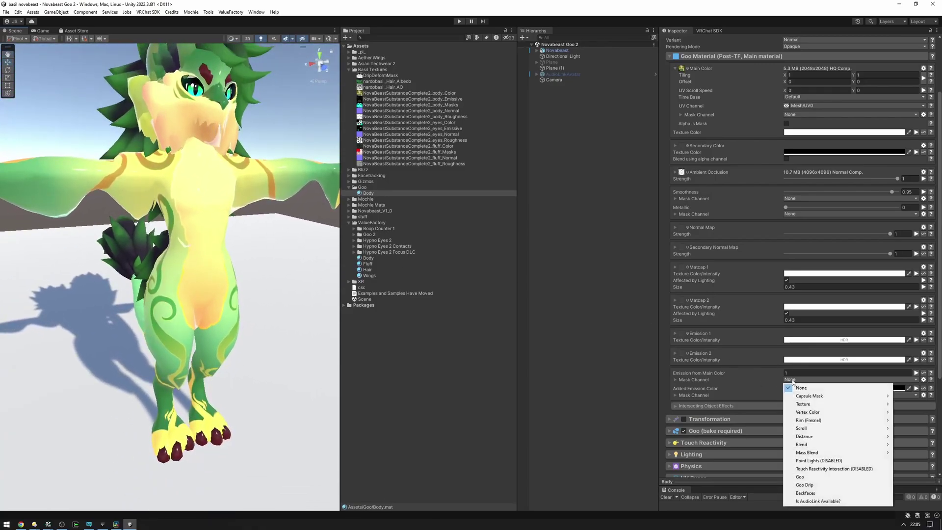
{"action": "mouse_move", "coordinate": [802, 405]}
{"action": "mouse_move", "coordinate": [759, 405]}
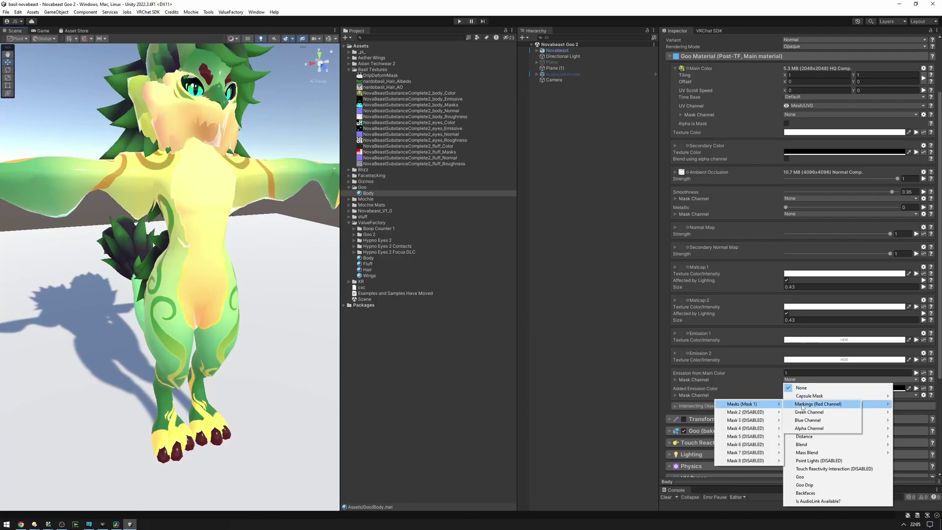
{"action": "left_click", "coordinate": [811, 405]}
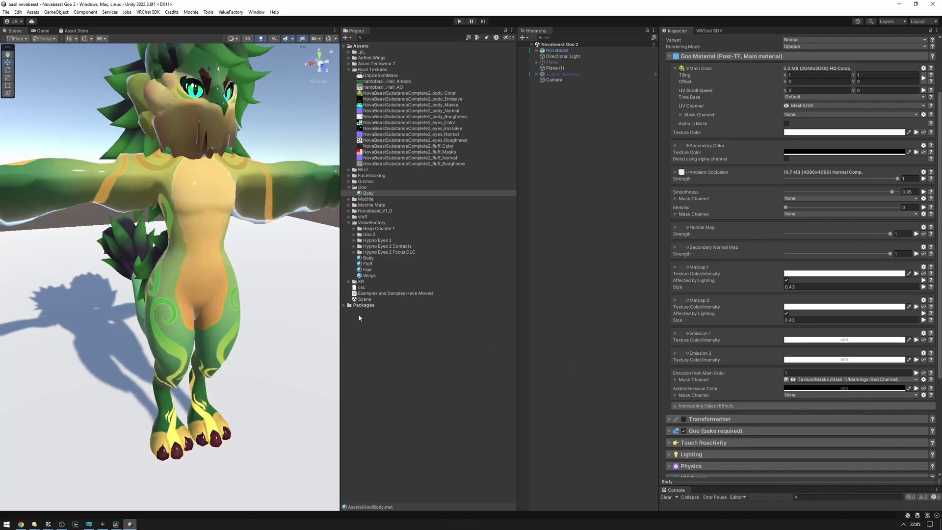
Try another Emission from Main Color strength, undo it, and toggle the preview of its Markings mask.
{"action": "right_click_drag", "start_coordinate": [234, 275], "coordinate": [268, 266]}
{"action": "key", "text": "w"}
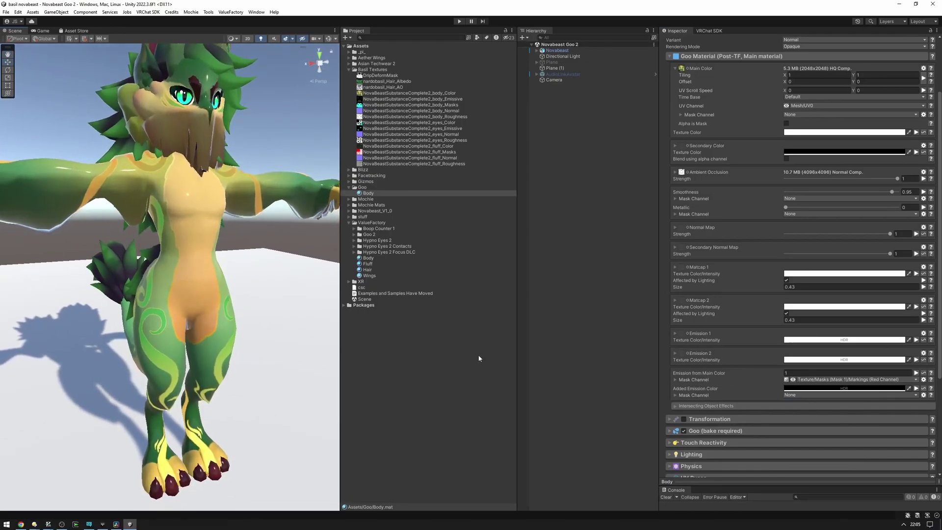
{"action": "left_click_drag", "start_coordinate": [708, 376], "coordinate": [733, 382]}
{"action": "key", "text": "ctrl+z"}
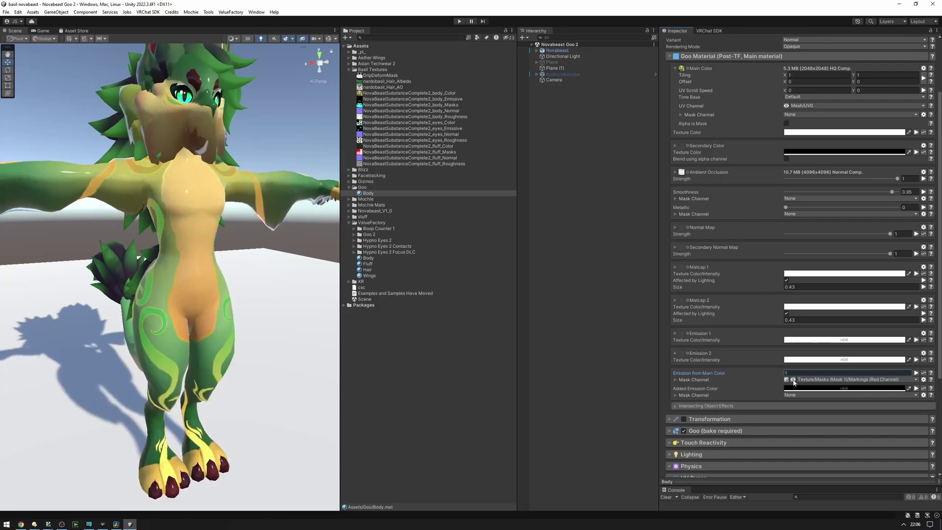
{"action": "left_click", "coordinate": [793, 380]}
{"action": "scroll", "coordinate": [176, 278], "scroll_direction": "up", "scroll_amount": 2}
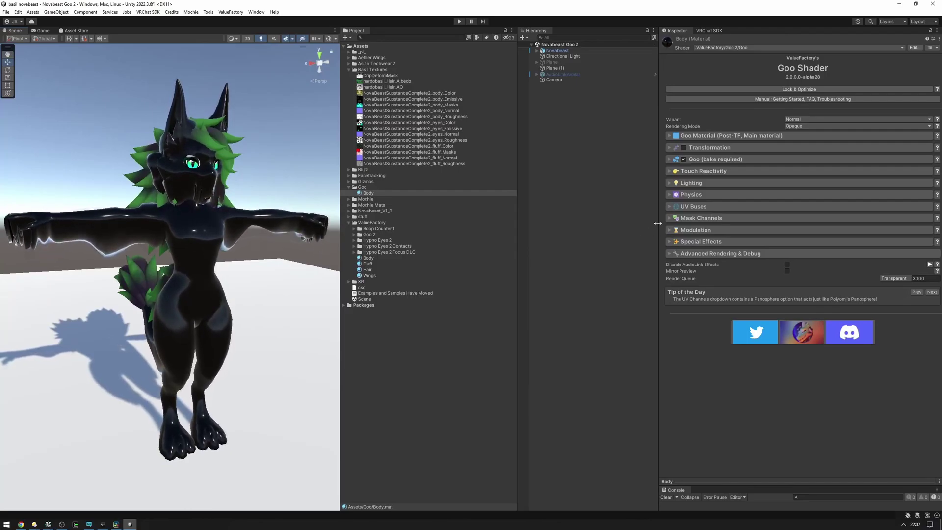
Enable the Texture 1 mask channel and expand its settings.
{"action": "left_click", "coordinate": [709, 221]}
{"action": "scroll", "coordinate": [716, 214], "scroll_direction": "down", "scroll_amount": 4}
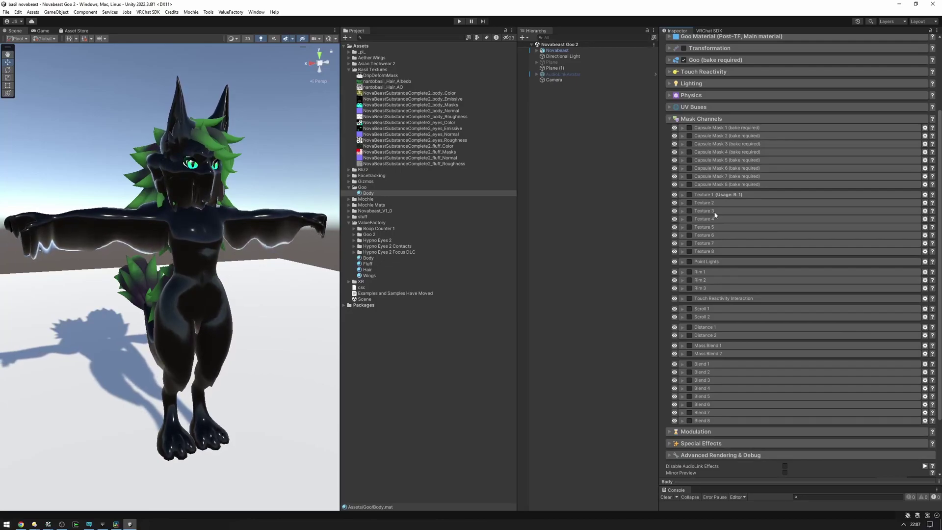
{"action": "left_click", "coordinate": [699, 194]}
{"action": "left_click", "coordinate": [698, 194]}
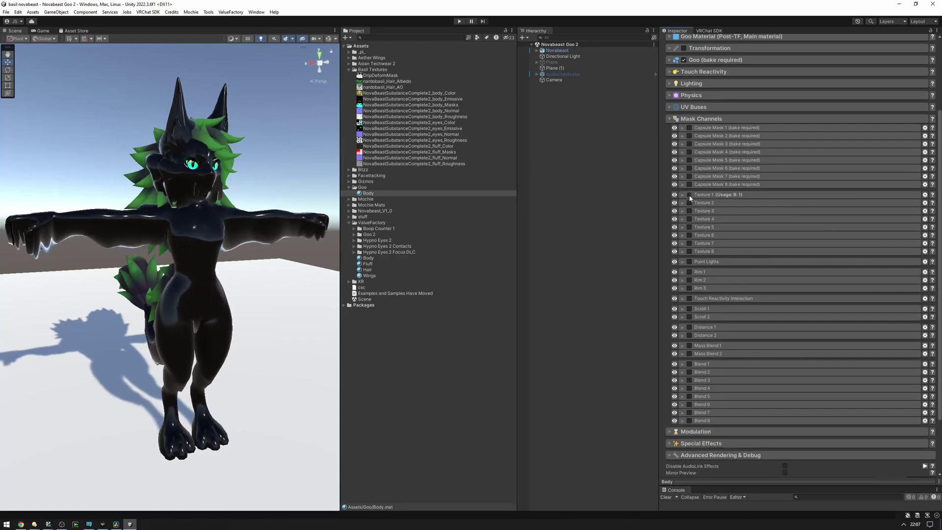
{"action": "left_click", "coordinate": [715, 195]}
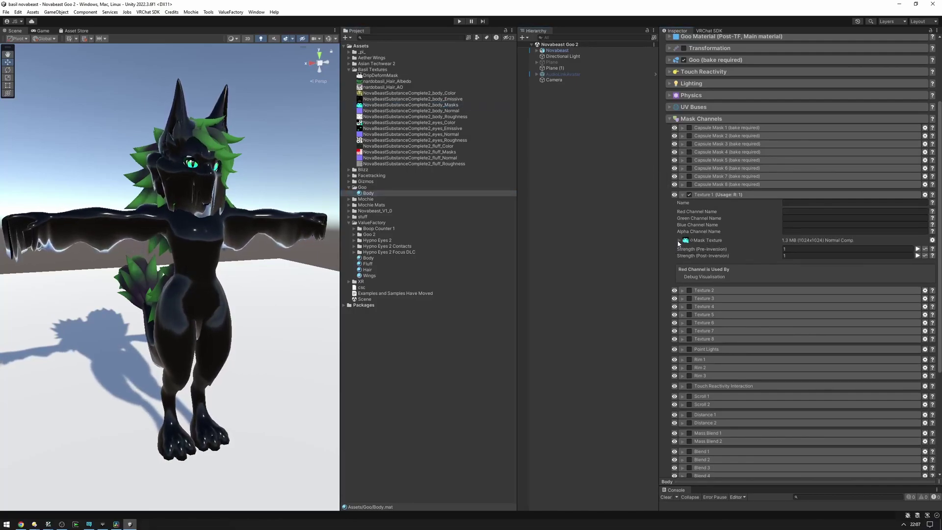
Preview the Texture 1 mask's red channel on the model and turn the preview off again.
{"action": "left_click", "coordinate": [674, 195]}
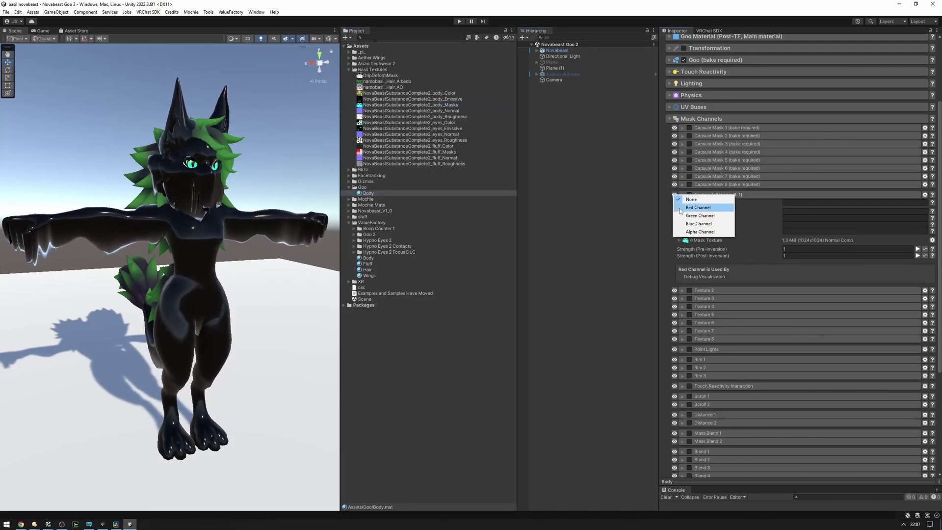
{"action": "left_click", "coordinate": [698, 208]}
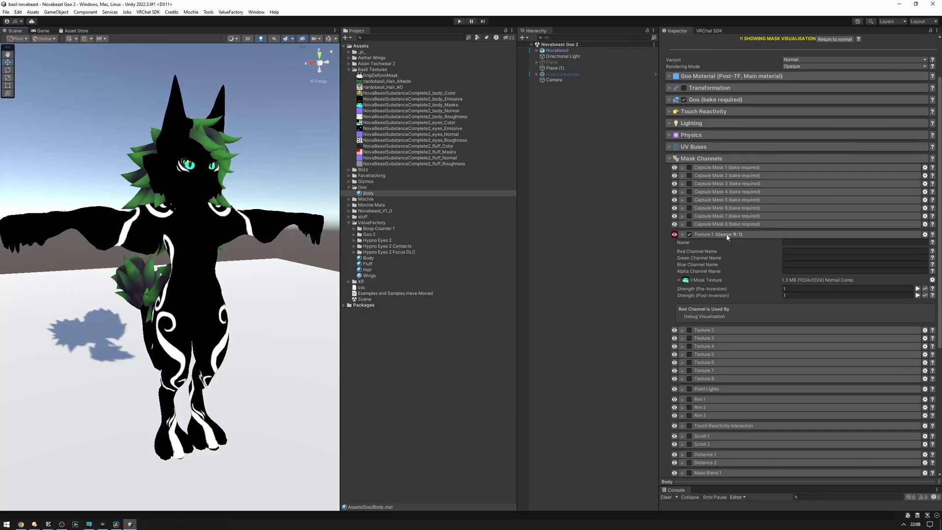
{"action": "left_click", "coordinate": [675, 235]}
{"action": "left_click", "coordinate": [685, 243]}
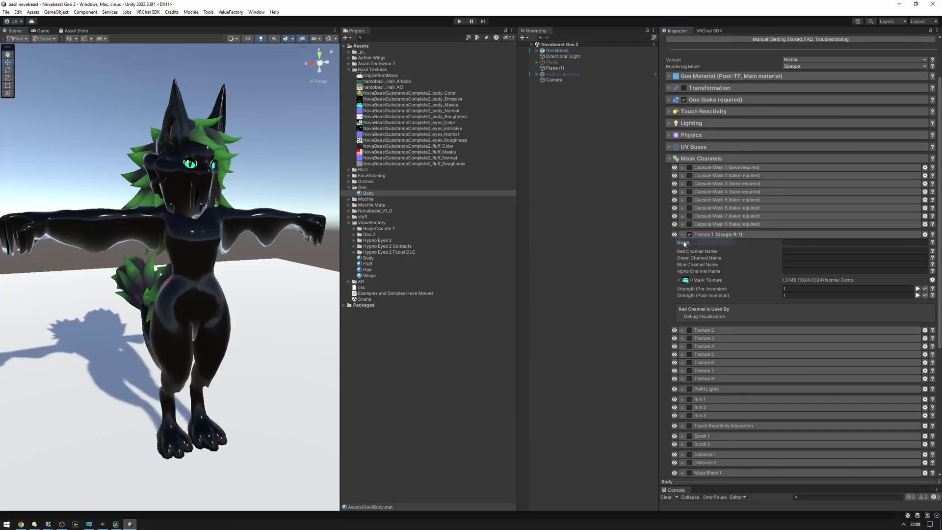
Assign a normal map texture to the main Normal Map slot of the Goo Material.
{"action": "left_click", "coordinate": [702, 76]}
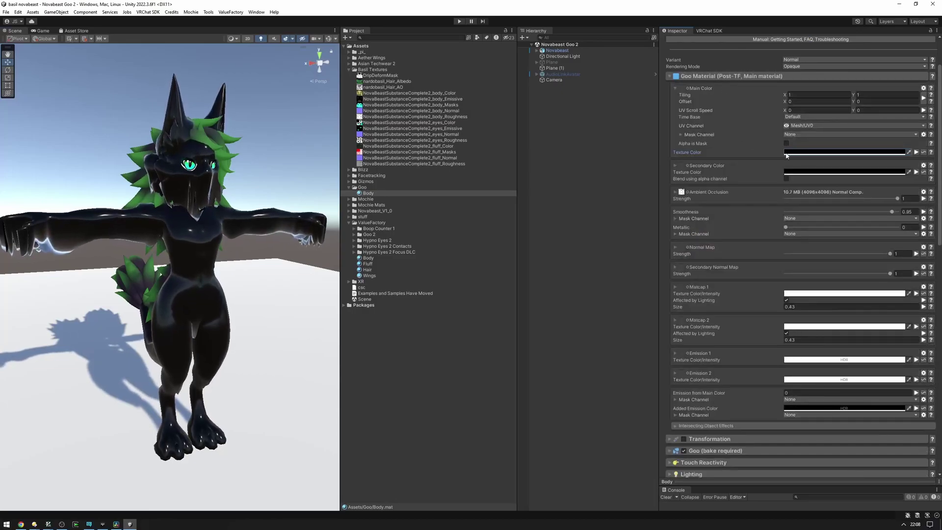
{"action": "left_click", "coordinate": [688, 248]}
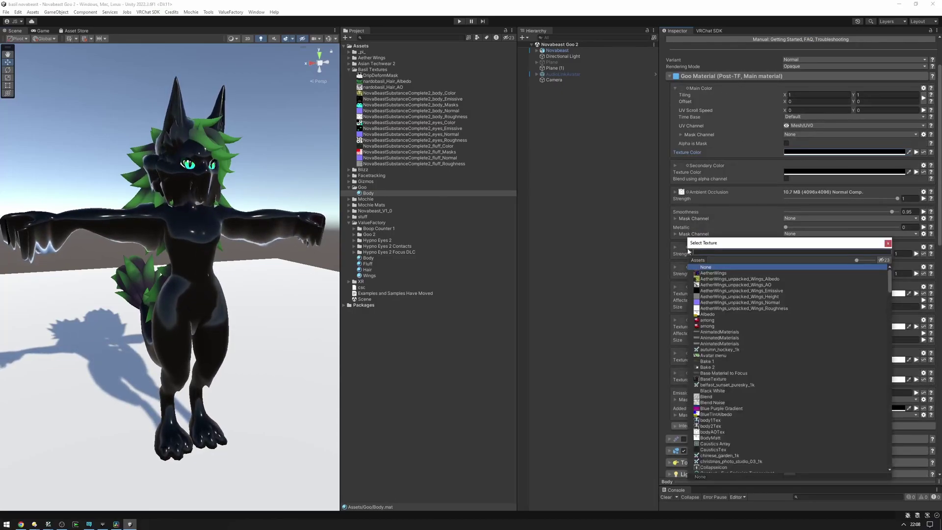
{"action": "key", "text": "BackSpace"}
{"action": "key", "text": "BackSpace"}
{"action": "key", "text": "BackSpace"}
{"action": "key", "text": "BackSpace"}
{"action": "key", "text": "BackSpace"}
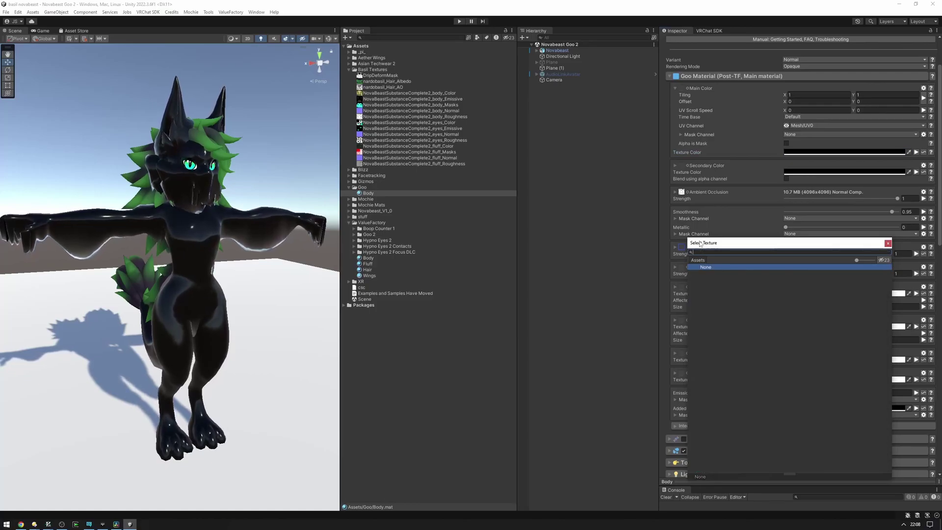
{"action": "key", "text": "Down"}
{"action": "key", "text": "Return"}
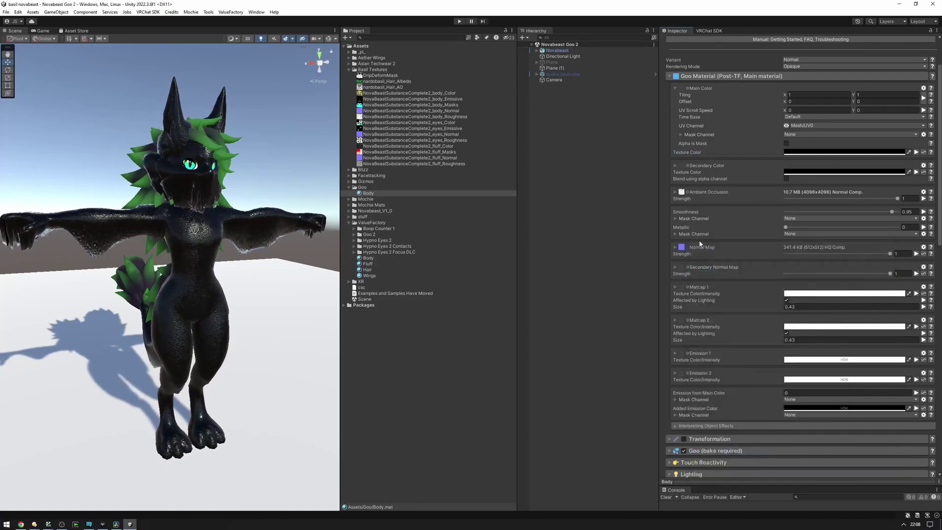
Set the Normal Map's tiling to 1 in both X and Y.
{"action": "left_click", "coordinate": [801, 249]}
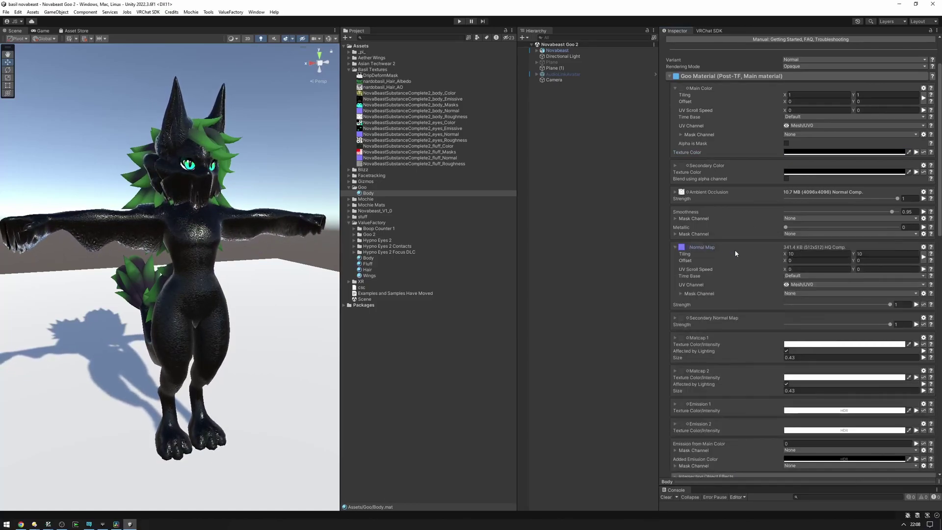
{"action": "key", "text": "w"}
{"action": "right_click_drag", "start_coordinate": [230, 223], "coordinate": [241, 217]}
{"action": "left_click", "coordinate": [805, 254]}
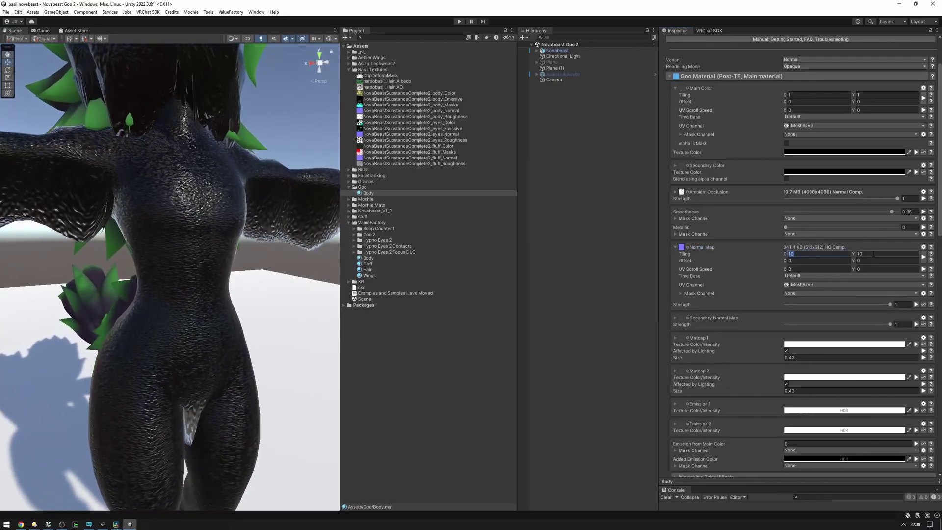
{"action": "type", "text": "1"}
{"action": "key", "text": "Tab"}
{"action": "type", "text": "1"}
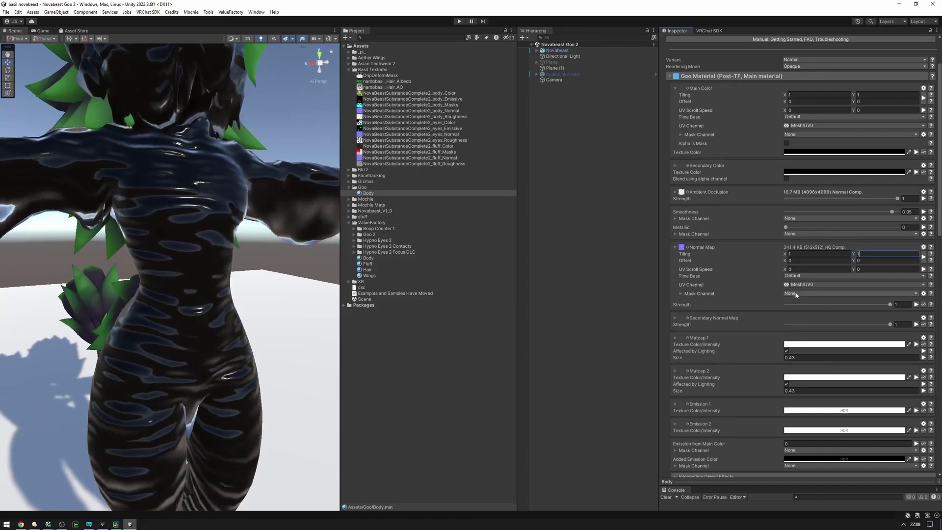
Mask the Normal Map with the red channel of texture Mask 1 and inspect the model.
{"action": "left_click", "coordinate": [805, 293]}
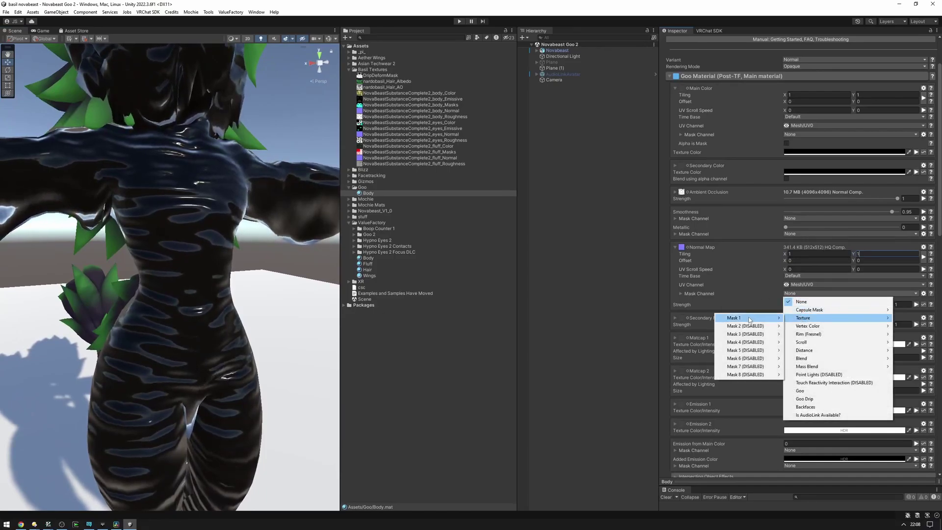
{"action": "left_click", "coordinate": [795, 319]}
{"action": "right_click_drag", "start_coordinate": [189, 253], "coordinate": [220, 259]}
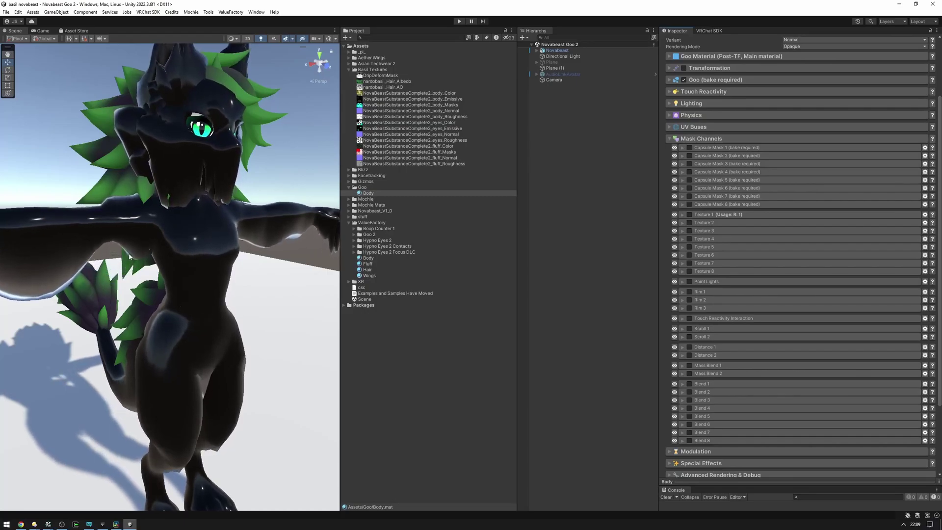
Enable the Rim 1 mask channel and preview it on the model.
{"action": "left_click", "coordinate": [689, 291]}
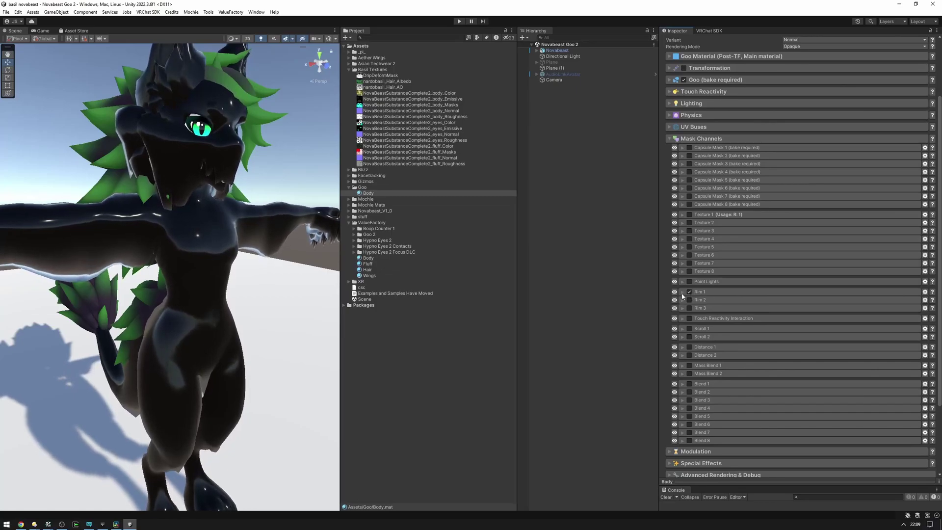
{"action": "left_click", "coordinate": [675, 292]}
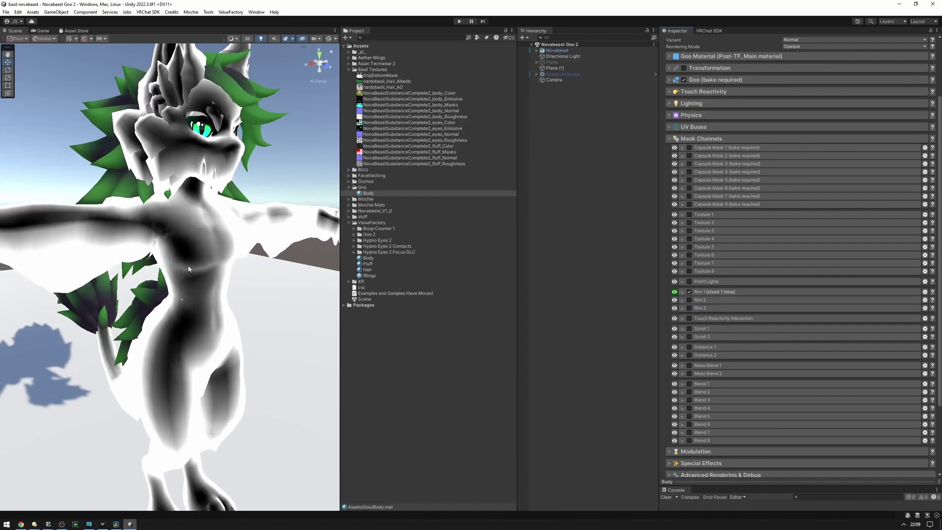
{"action": "left_click_drag", "start_coordinate": [187, 265], "coordinate": [81, 272], "text": "alt"}
Set the Rim 1 mask's Start to 0.615 and turn off its preview.
{"action": "left_click", "coordinate": [710, 293]}
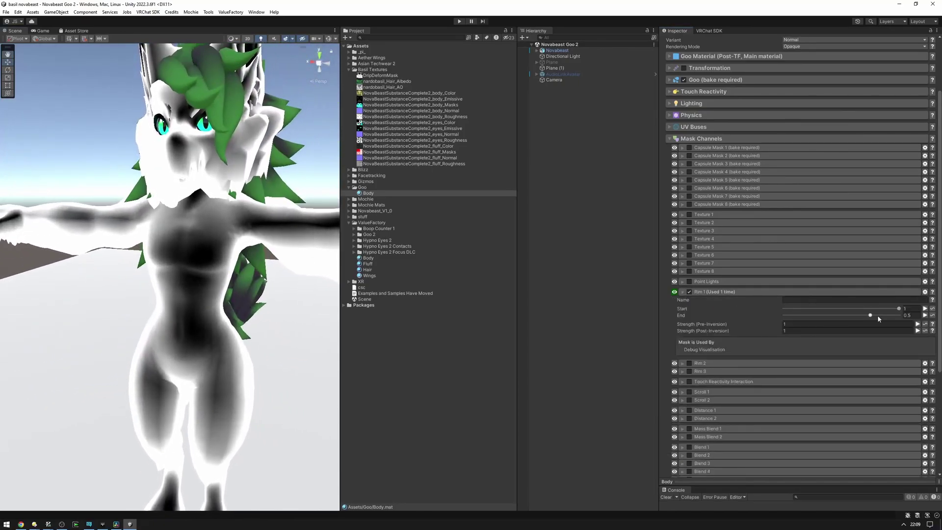
{"action": "left_click_drag", "start_coordinate": [898, 308], "coordinate": [876, 309]}
{"action": "left_click_drag", "start_coordinate": [185, 238], "coordinate": [324, 244], "text": "alt"}
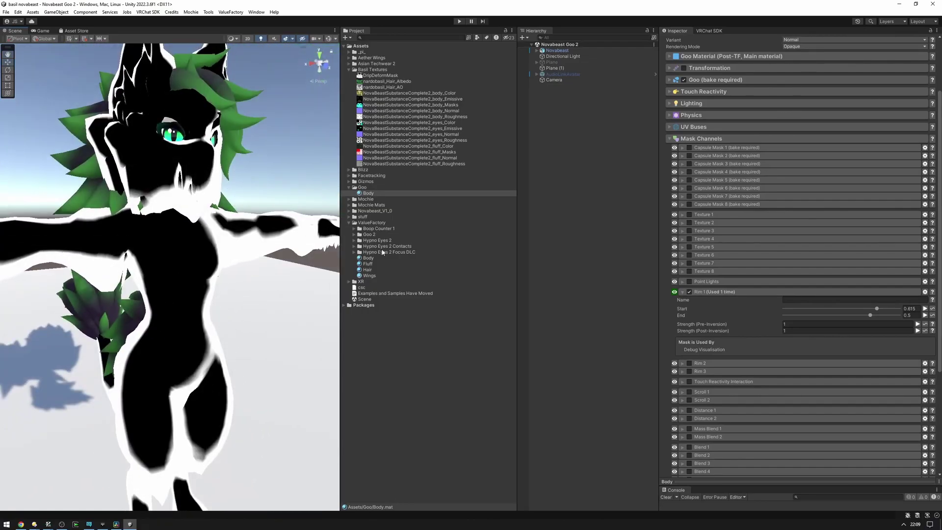
{"action": "left_click", "coordinate": [714, 295]}
{"action": "left_click", "coordinate": [714, 293]}
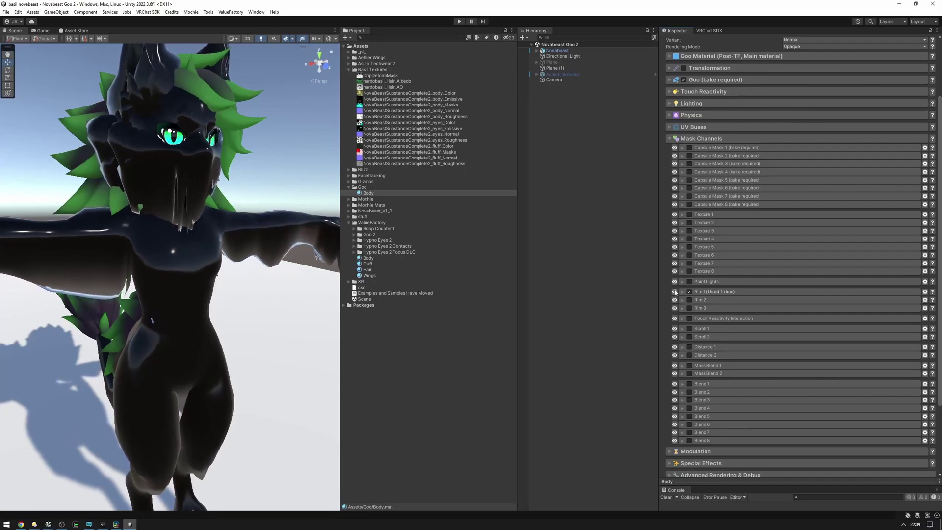
Search the textures for "matcap" and assign Matcap Latex to the body material's Matcap 1 slot.
{"action": "scroll", "coordinate": [692, 205], "scroll_direction": "up", "scroll_amount": 4}
{"action": "left_click", "coordinate": [717, 136]}
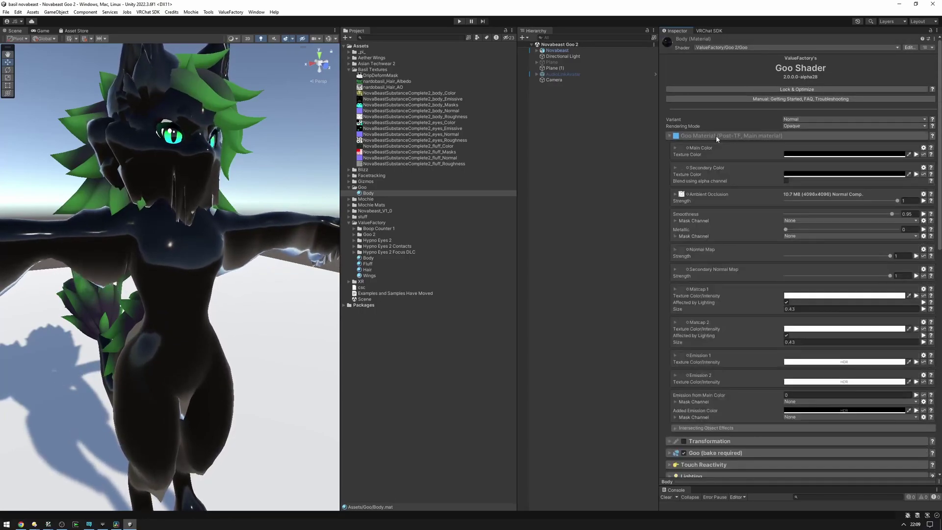
{"action": "scroll", "coordinate": [673, 243], "scroll_direction": "down", "scroll_amount": 2}
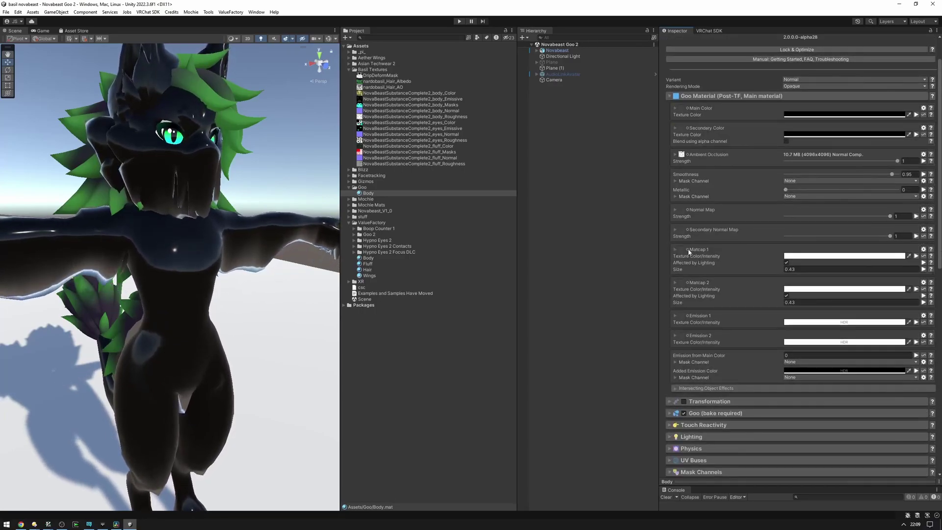
{"action": "left_click", "coordinate": [689, 250]}
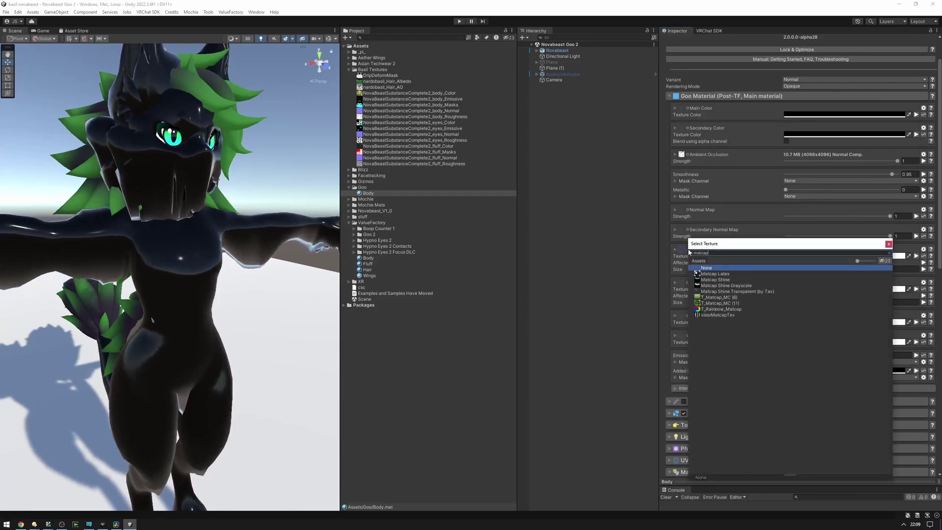
{"action": "key", "text": "Down"}
{"action": "key", "text": "Return"}
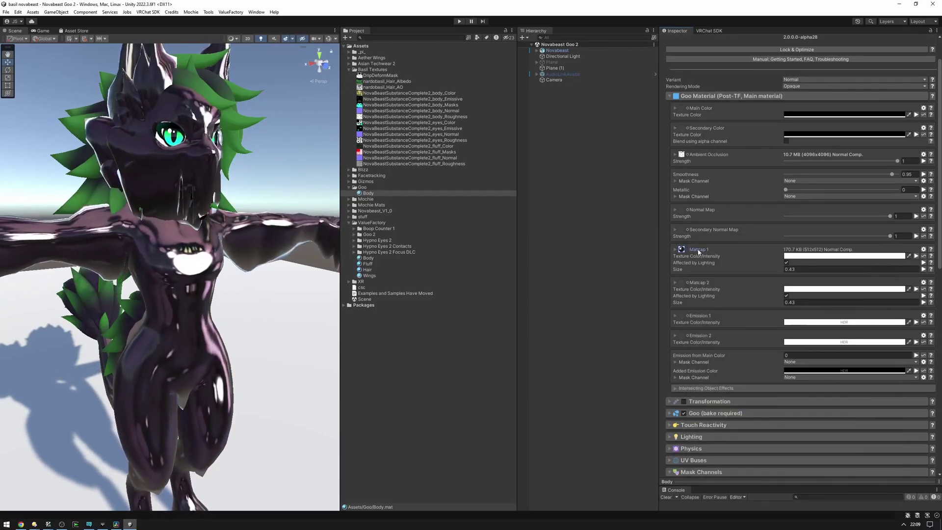
Set Matcap 1's mask channel to Rim (Fresnel) Mask 1 and inspect the model from the side.
{"action": "left_click", "coordinate": [705, 251]}
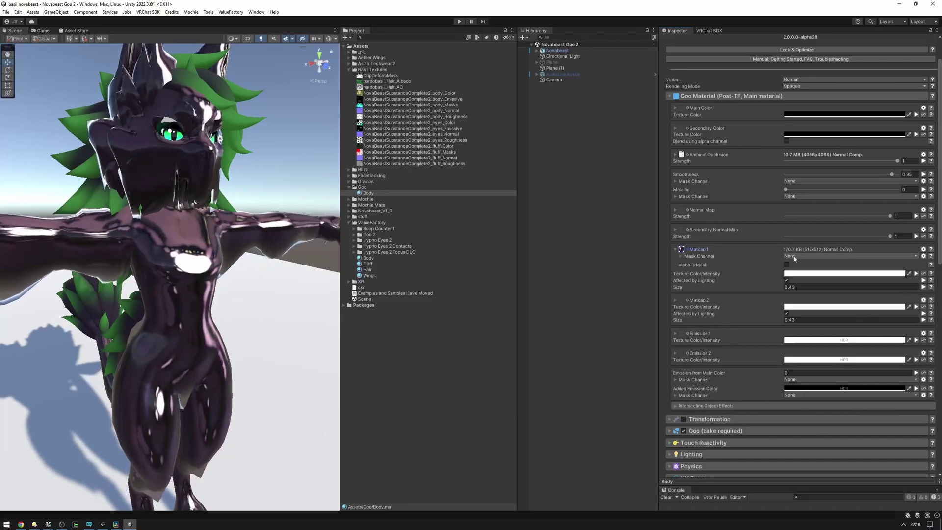
{"action": "left_click", "coordinate": [794, 257]}
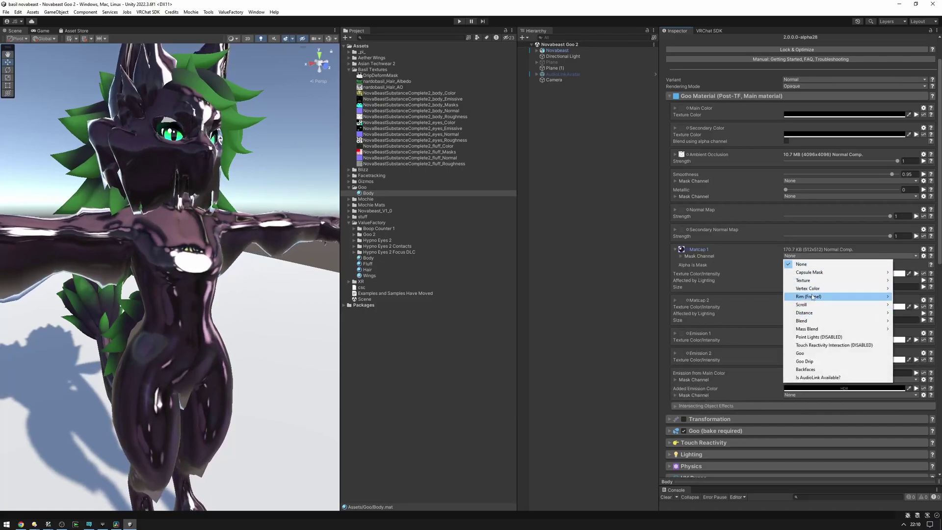
{"action": "left_click", "coordinate": [737, 298]}
{"action": "right_click_drag", "start_coordinate": [267, 261], "coordinate": [329, 225]}
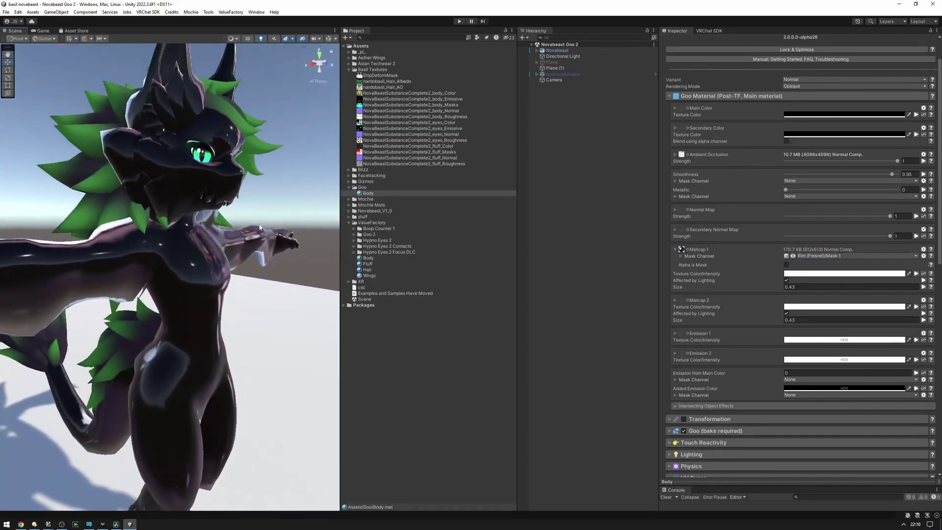
Rename the Rim 1 mask channel to "Matcap rim" and inspect the masked Matcap 1 on the model.
{"action": "scroll", "coordinate": [791, 351], "scroll_direction": "down", "scroll_amount": 10}
{"action": "scroll", "coordinate": [710, 335], "scroll_direction": "down", "scroll_amount": 3}
{"action": "left_click", "coordinate": [716, 305]}
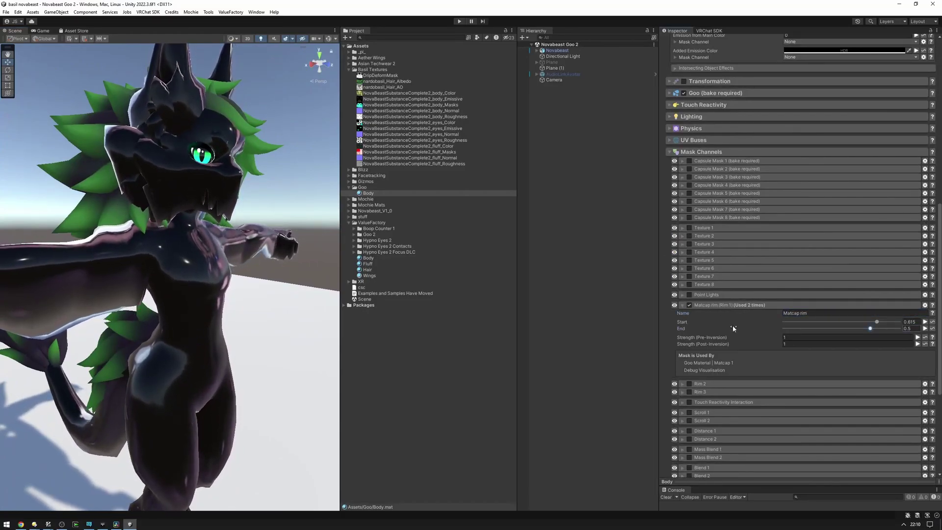
{"action": "scroll", "coordinate": [734, 328], "scroll_direction": "up", "scroll_amount": 15}
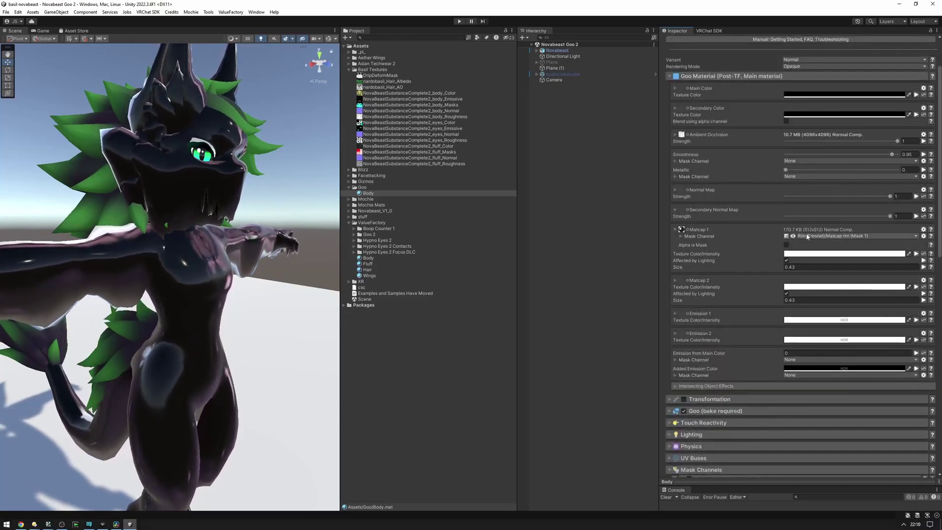
{"action": "key", "text": "d"}
{"action": "right_click_drag", "start_coordinate": [273, 255], "coordinate": [255, 206]}
{"action": "key", "text": "w"}
{"action": "right_click_drag", "start_coordinate": [163, 263], "coordinate": [160, 242]}
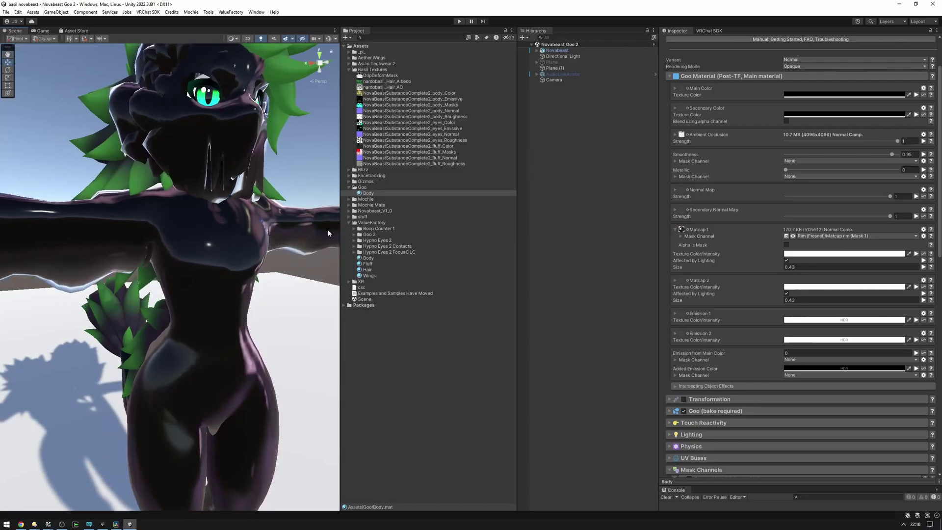
Search the textures for "matcap" and assign Matcap Shine Transparent (by Tav) to the Matcap 2 slot.
{"action": "left_click", "coordinate": [689, 281]}
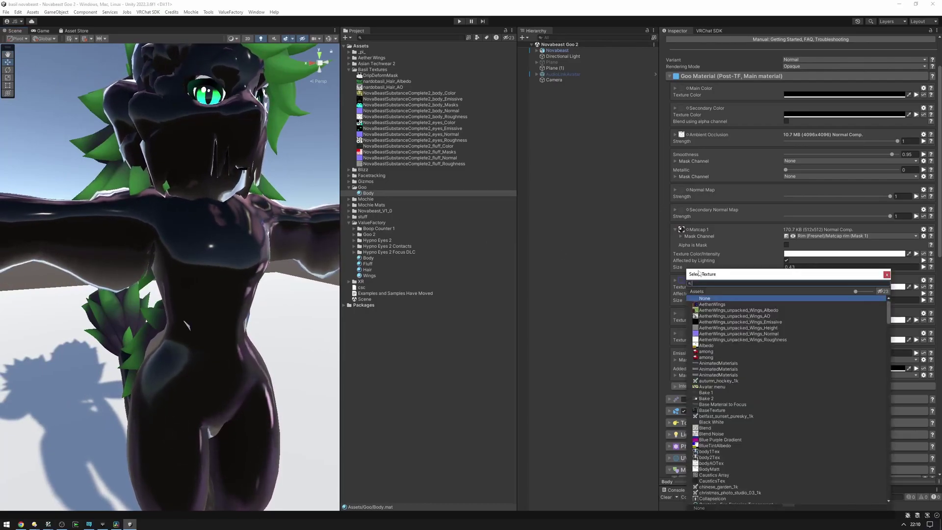
{"action": "type", "text": "matcap"}
{"action": "key", "text": "Down"}
{"action": "key", "text": "Down"}
{"action": "key", "text": "Down"}
{"action": "key", "text": "Down"}
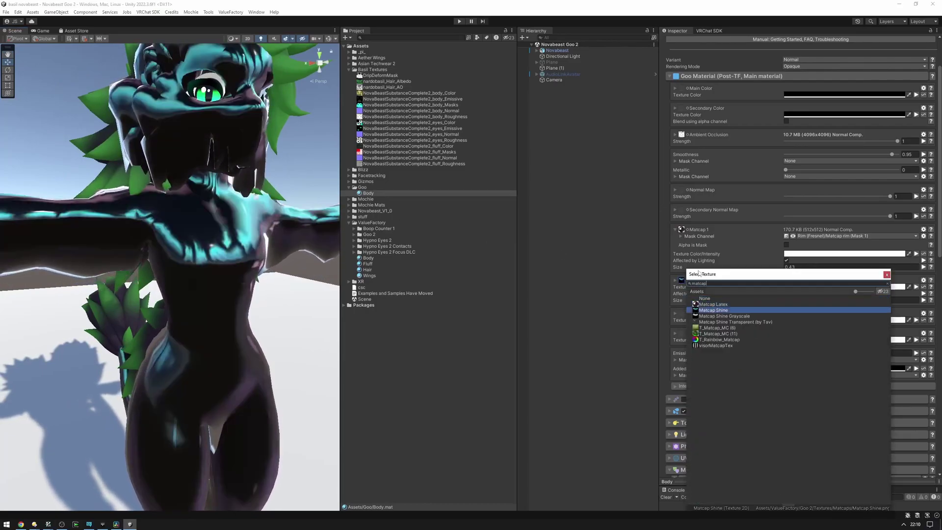
{"action": "key", "text": "Return"}
Enable Alpha is Mask for Matcap 2 and inspect the shine on the model.
{"action": "left_click", "coordinate": [703, 279]}
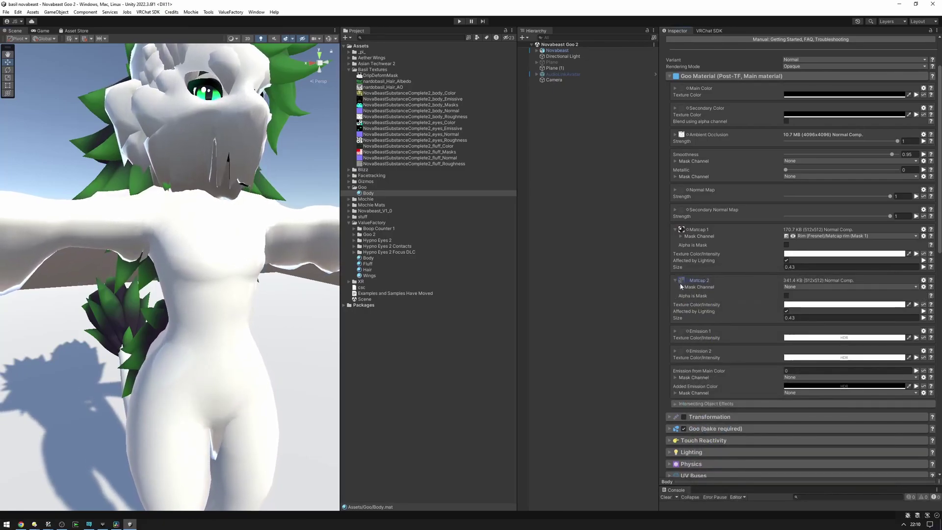
{"action": "left_click", "coordinate": [786, 297]}
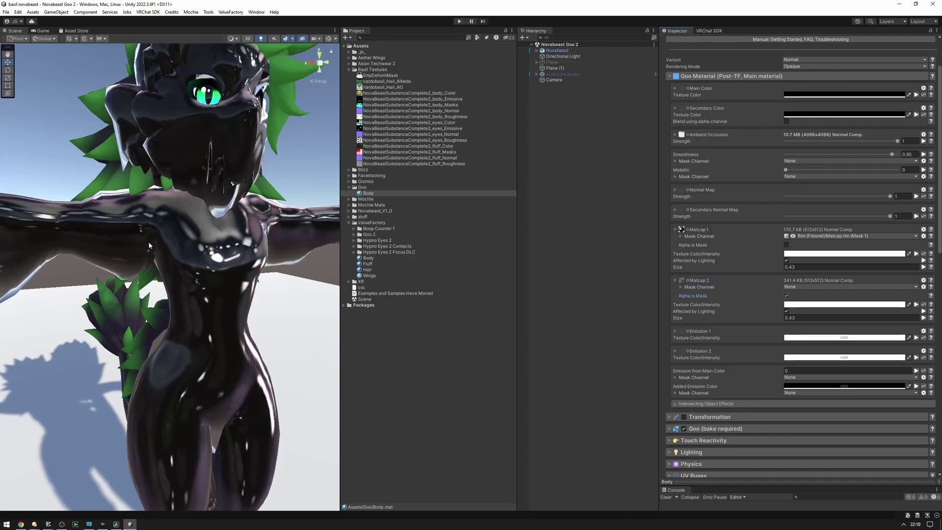
{"action": "key", "text": "d"}
{"action": "right_click_drag", "start_coordinate": [169, 241], "coordinate": [137, 243]}
{"action": "left_click_drag", "start_coordinate": [137, 243], "coordinate": [152, 242], "text": "alt"}
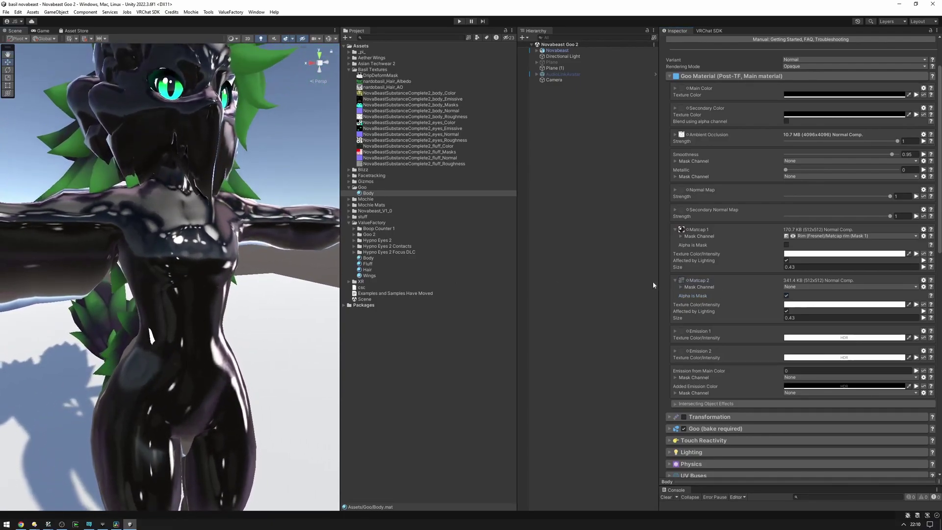
Mask Matcap 2 with the Matcap rim (Mask 1) channel, invert that mask, and inspect the model from several sides.
{"action": "left_click", "coordinate": [806, 287]}
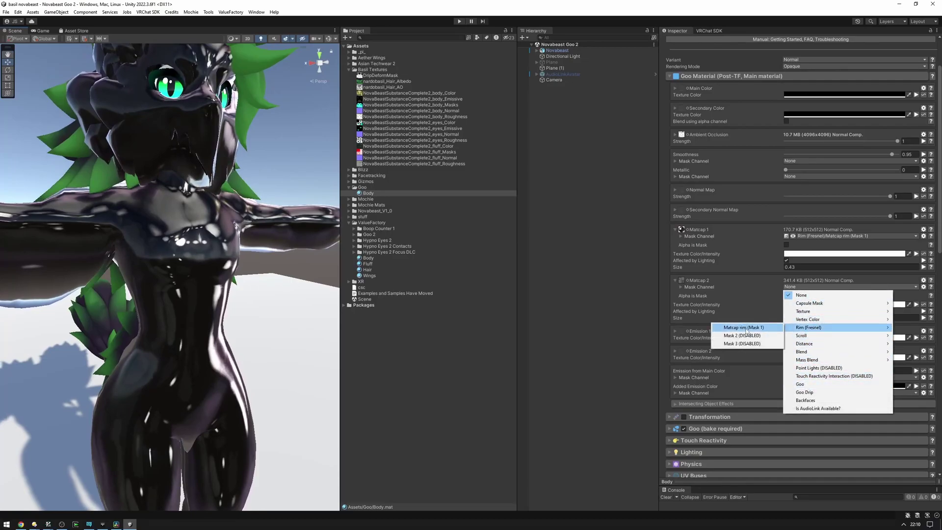
{"action": "left_click", "coordinate": [745, 328]}
{"action": "left_click_drag", "start_coordinate": [194, 256], "coordinate": [269, 257], "text": "alt"}
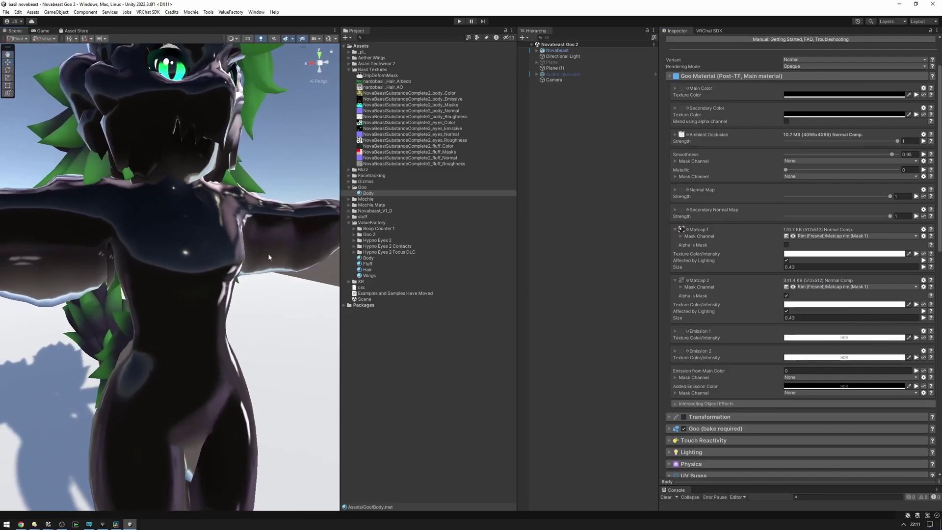
{"action": "left_click", "coordinate": [786, 287]}
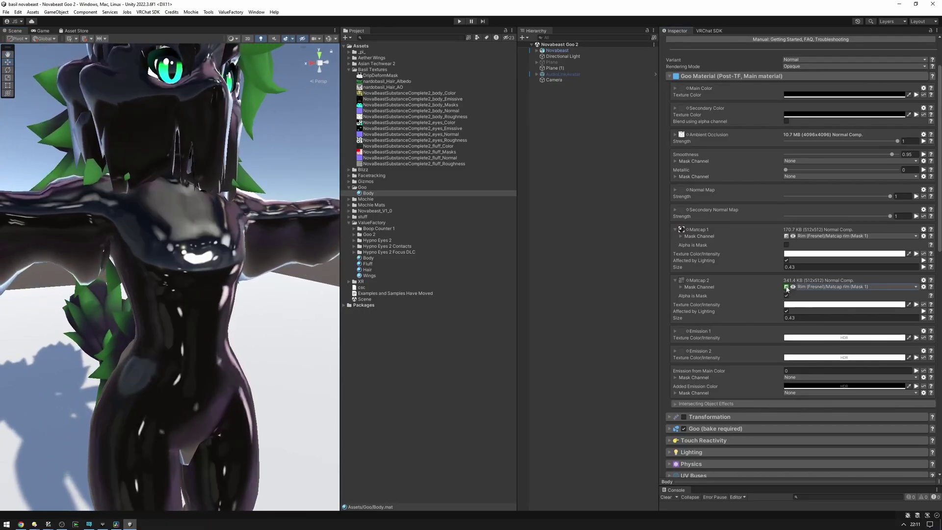
{"action": "left_click_drag", "start_coordinate": [107, 234], "coordinate": [291, 193], "text": "alt"}
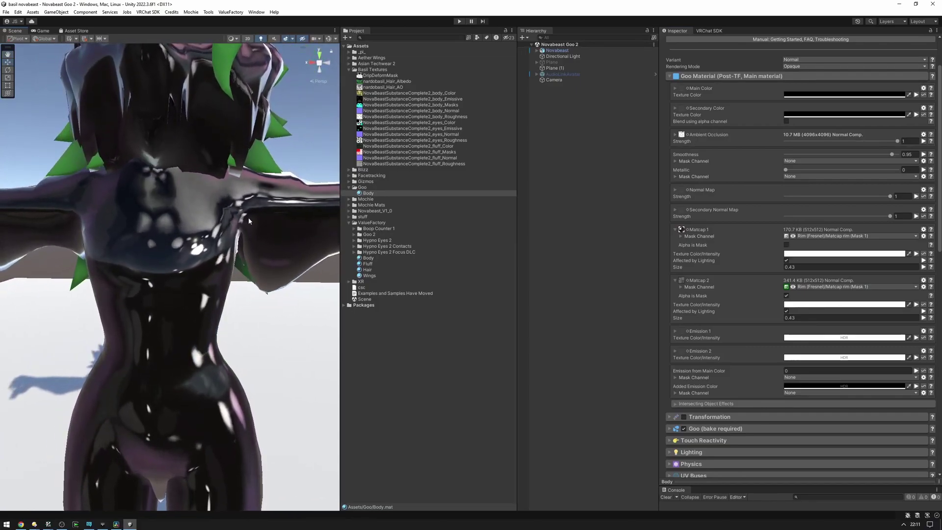
{"action": "left_click_drag", "start_coordinate": [248, 217], "coordinate": [339, 222], "text": "alt"}
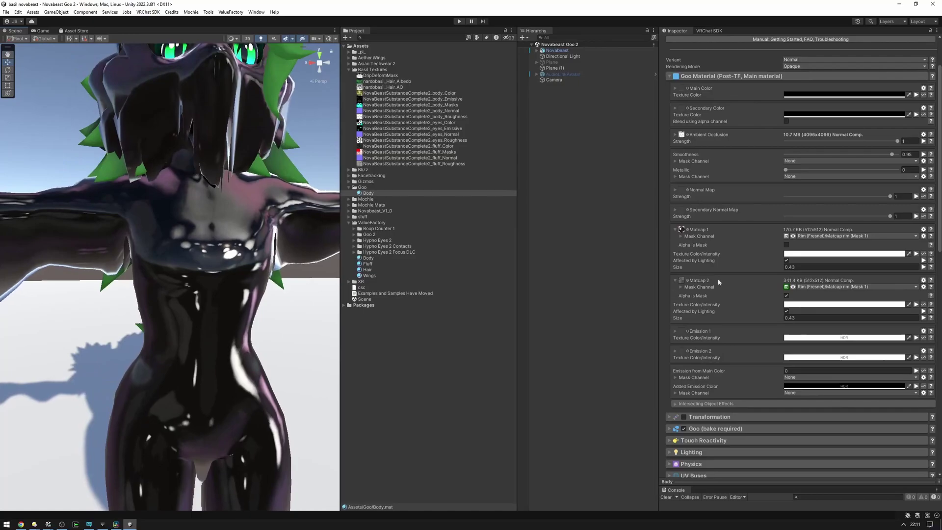
Preview Matcap 2's rim mask on the model, then return to the normal material view.
{"action": "left_click", "coordinate": [794, 288]}
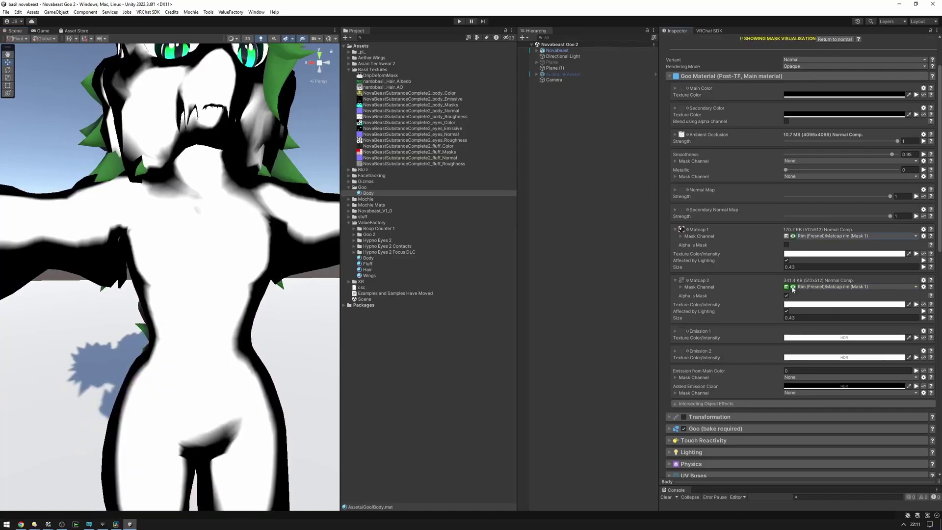
{"action": "left_click_drag", "start_coordinate": [255, 230], "coordinate": [216, 220], "text": "alt"}
{"action": "right_click_drag", "start_coordinate": [216, 220], "coordinate": [270, 214]}
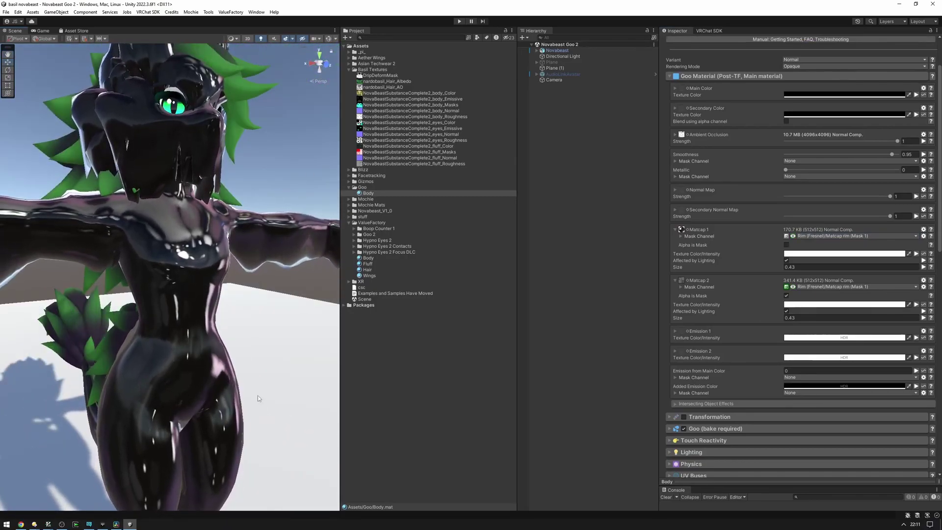
Search the textures for "wrin", assign the match to the Secondary Normal Map, and inspect the body surface.
{"action": "left_click", "coordinate": [687, 210]}
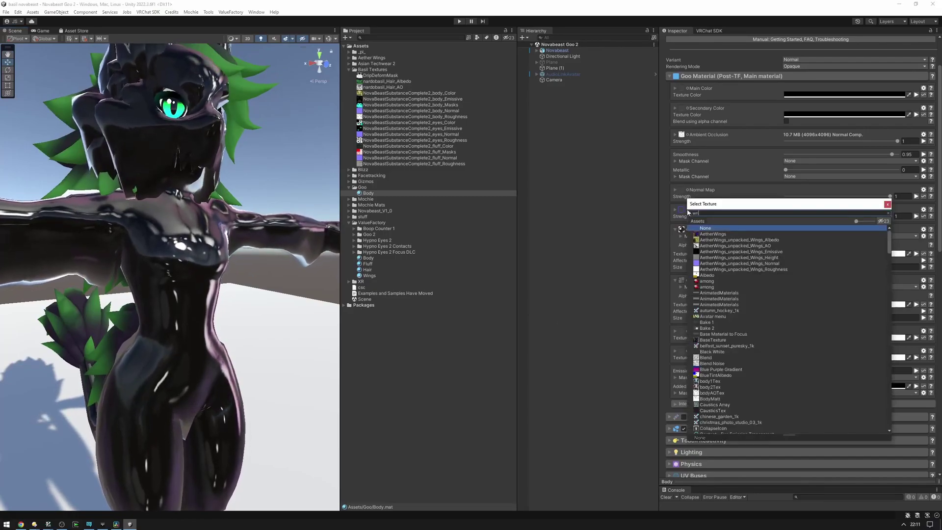
{"action": "type", "text": "wrin"}
{"action": "key", "text": "Return"}
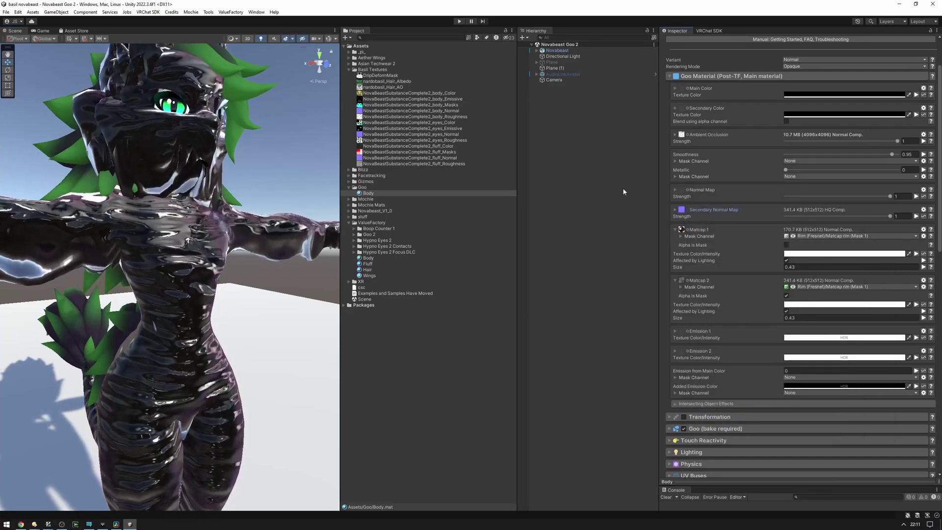
{"action": "right_click_drag", "start_coordinate": [156, 236], "coordinate": [171, 250]}
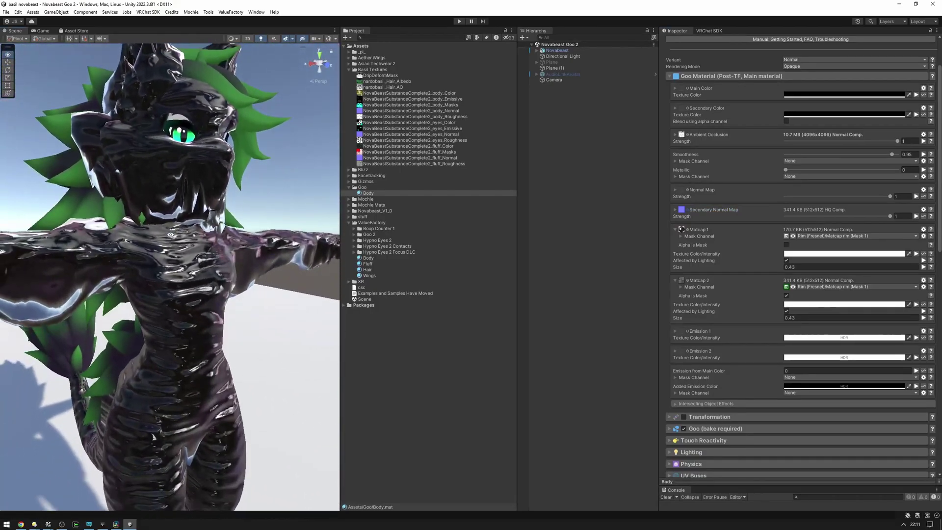
Set the Secondary Normal Map's UV Scroll Speed Y to 0.01 and watch the motion on the model.
{"action": "left_click", "coordinate": [720, 209]}
{"action": "left_click", "coordinate": [878, 232]}
{"action": "type", "text": ".001"}
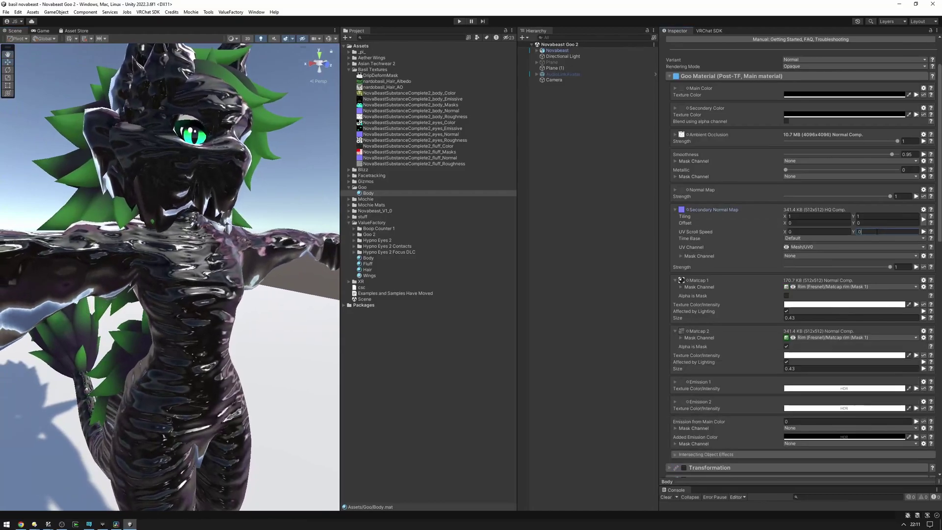
{"action": "key", "text": "BackSpace"}
{"action": "key", "text": "BackSpace"}
{"action": "type", "text": "1"}
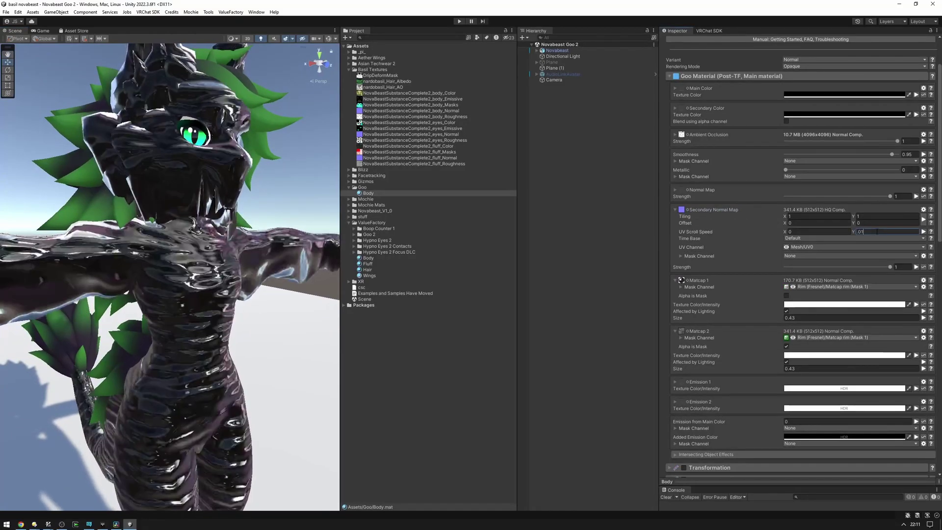
{"action": "mouse_move", "coordinate": [192, 230]}
{"action": "right_mouse_down"}
{"action": "mouse_move", "coordinate": [221, 229]}
{"action": "mouse_move", "coordinate": [202, 228]}
{"action": "right_mouse_up"}
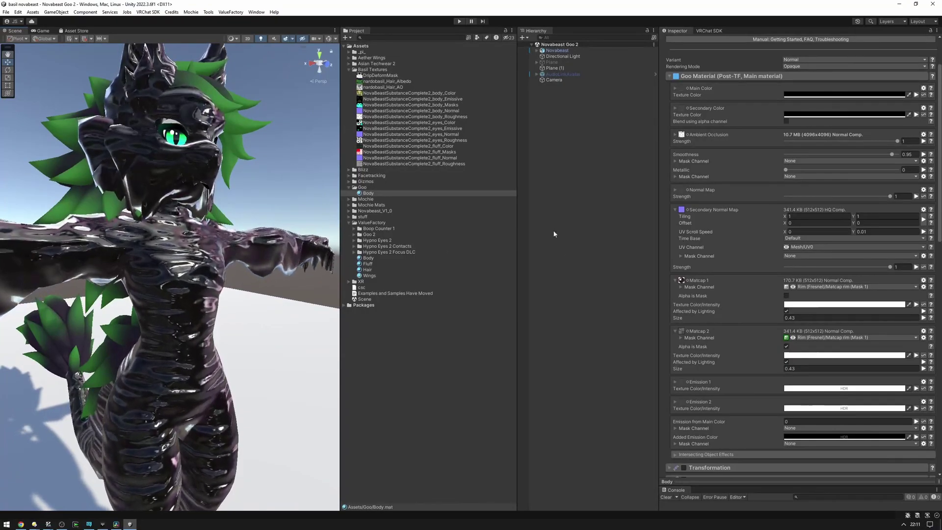
Mask the Secondary Normal Map with the Goo channel and turn on that mask's preview on the model.
{"action": "left_click", "coordinate": [819, 257]}
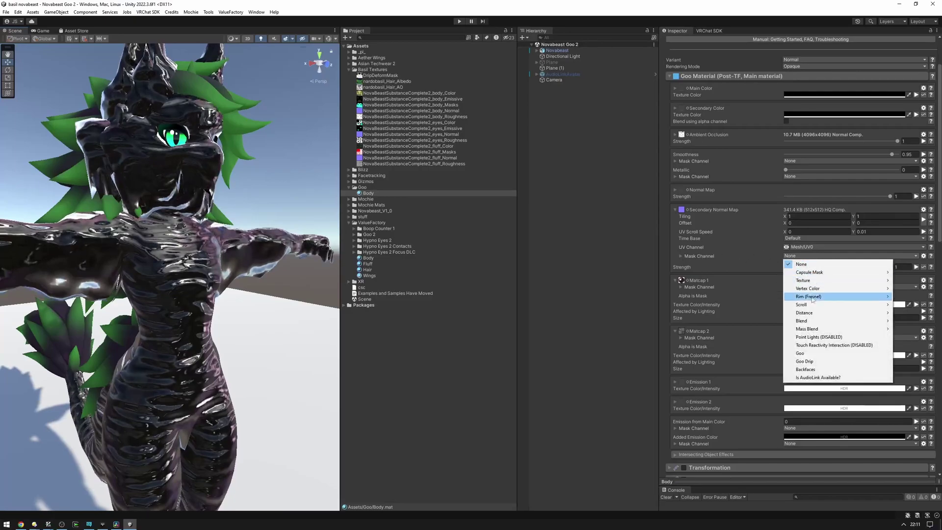
{"action": "left_click", "coordinate": [806, 354]}
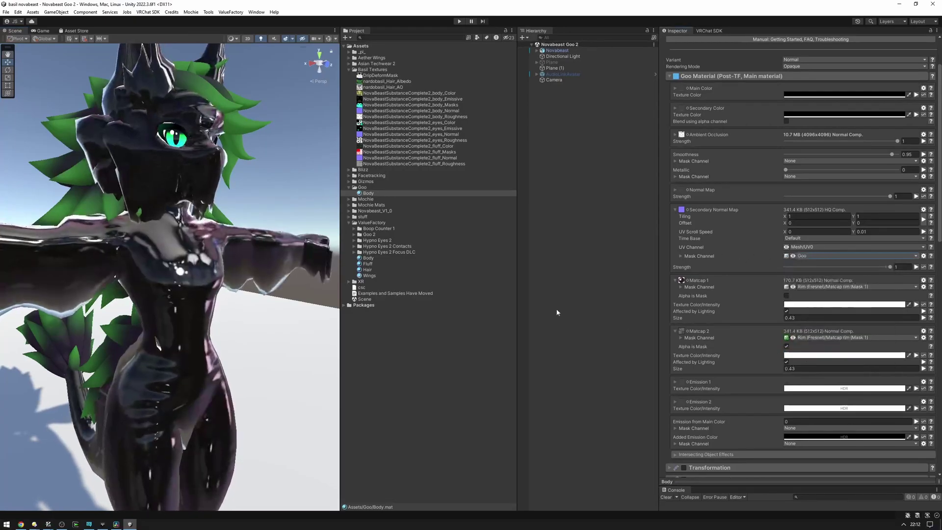
{"action": "mouse_move", "coordinate": [220, 281]}
{"action": "left_mouse_down", "text": "alt"}
{"action": "mouse_move", "coordinate": [191, 289]}
{"action": "mouse_move", "coordinate": [191, 278]}
{"action": "mouse_move", "coordinate": [211, 274]}
{"action": "left_mouse_up", "text": "alt"}
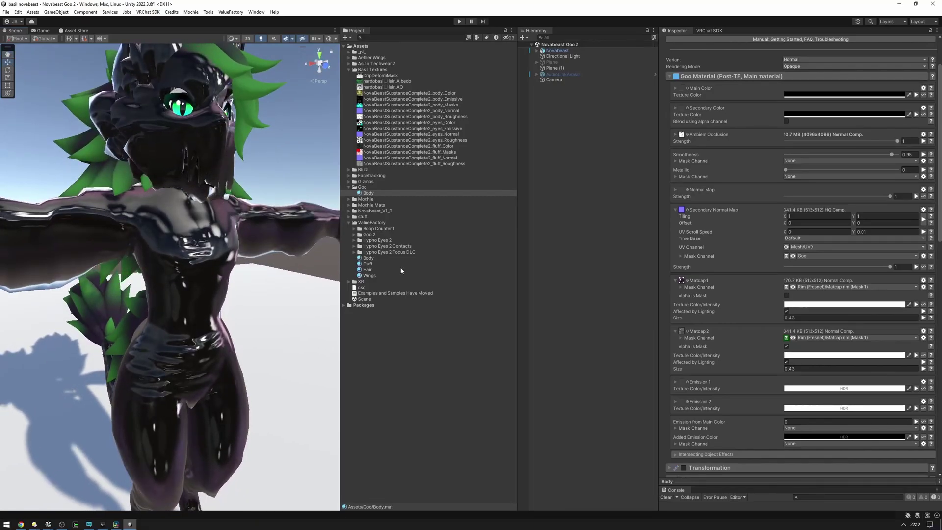
{"action": "left_click", "coordinate": [794, 256]}
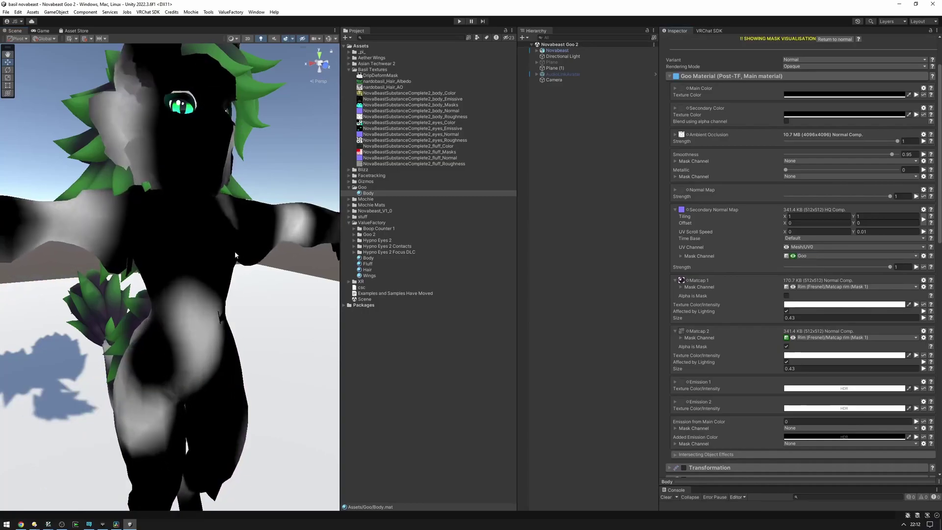
{"action": "mouse_move", "coordinate": [234, 251]}
{"action": "left_mouse_down", "text": "alt"}
{"action": "mouse_move", "coordinate": [178, 242]}
{"action": "mouse_move", "coordinate": [235, 254]}
{"action": "left_mouse_up", "text": "alt"}
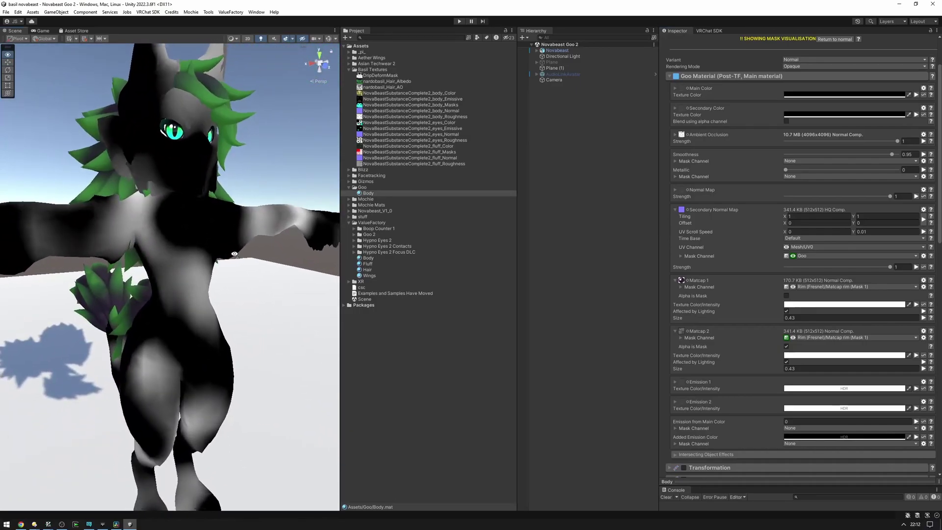
Set the Goo effect's Movement Speed to -0.5 on both Y and Z, and return the model from the mask preview to normal.
{"action": "scroll", "coordinate": [807, 259], "scroll_direction": "down", "scroll_amount": 3}
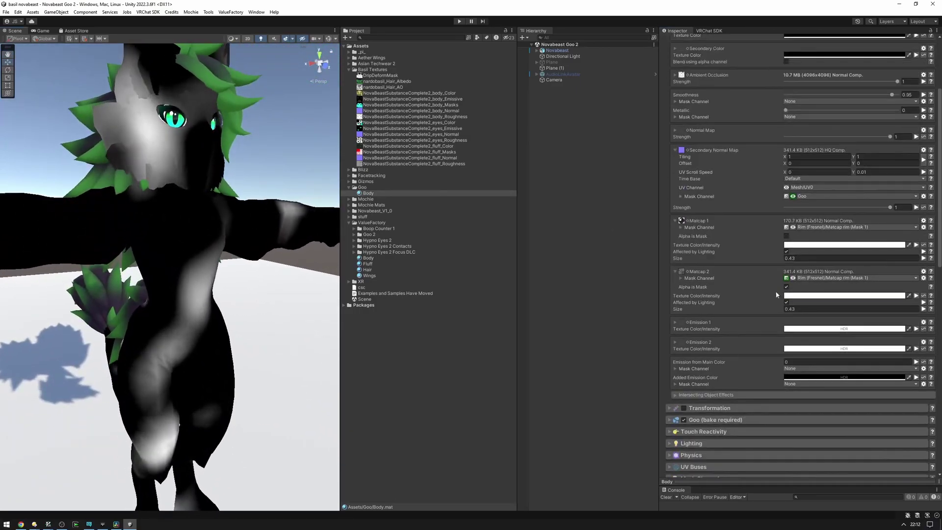
{"action": "left_click", "coordinate": [701, 420]}
{"action": "scroll", "coordinate": [736, 392], "scroll_direction": "down", "scroll_amount": 2}
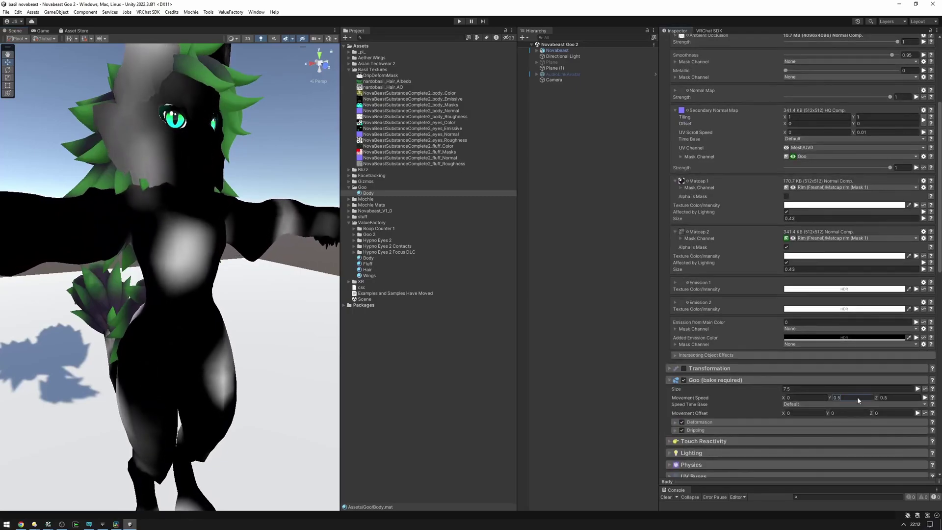
{"action": "left_click", "coordinate": [858, 438]}
{"action": "left_click", "coordinate": [901, 398]}
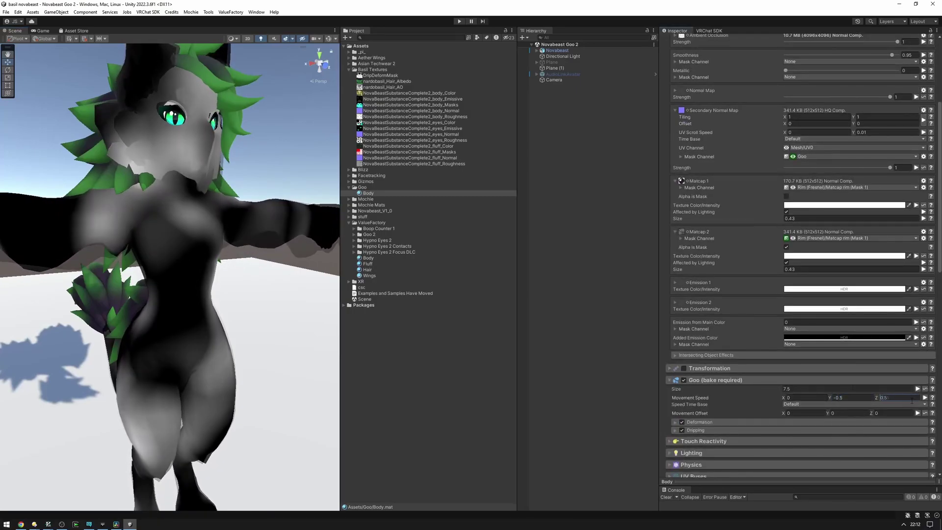
{"action": "key", "text": "Left"}
{"action": "type", "text": "-"}
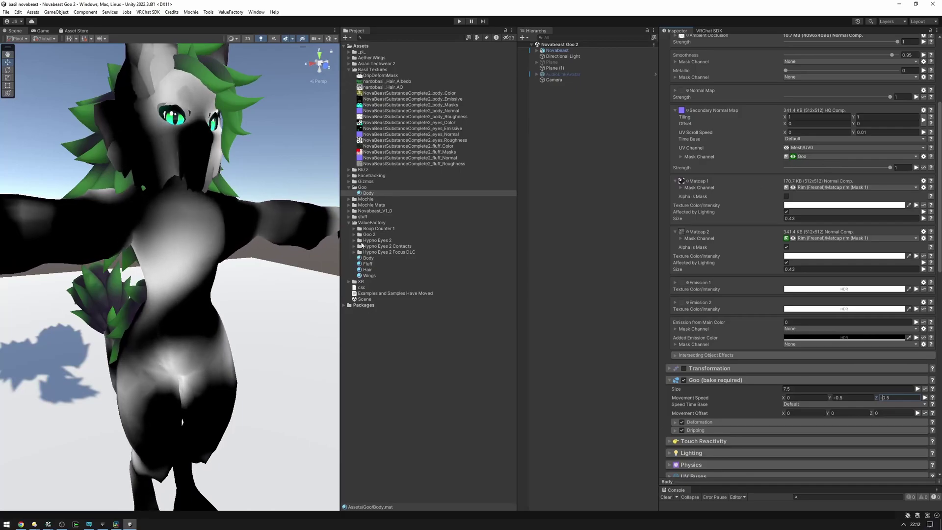
{"action": "left_click", "coordinate": [793, 157]}
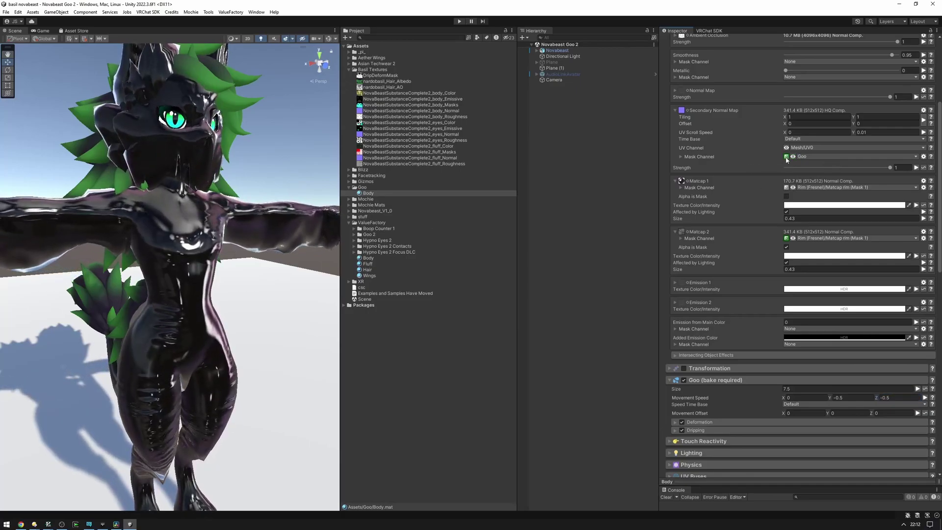
Mask the Secondary Normal Map with the Goo Drip channel, inspect the arms, and preview that mask on the model.
{"action": "left_click", "coordinate": [826, 157]}
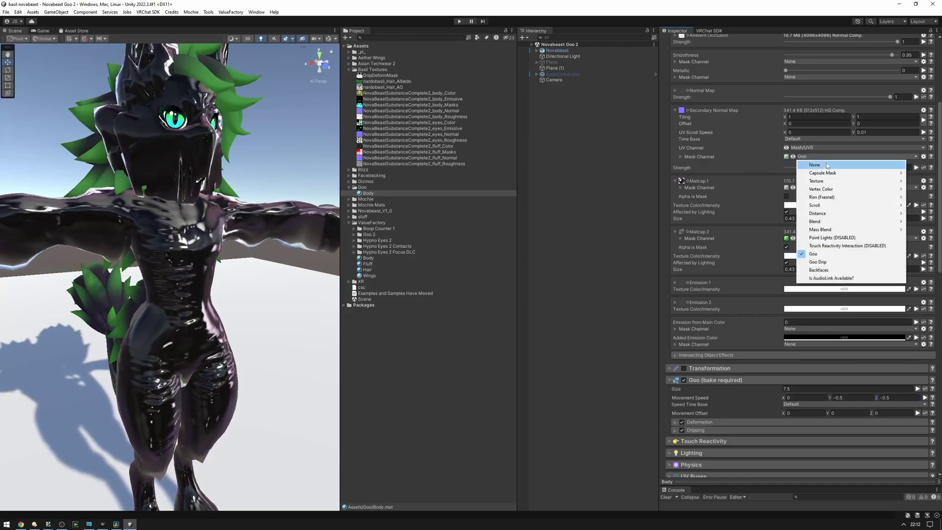
{"action": "left_click", "coordinate": [833, 265]}
{"action": "right_click_drag", "start_coordinate": [243, 230], "coordinate": [374, 188]}
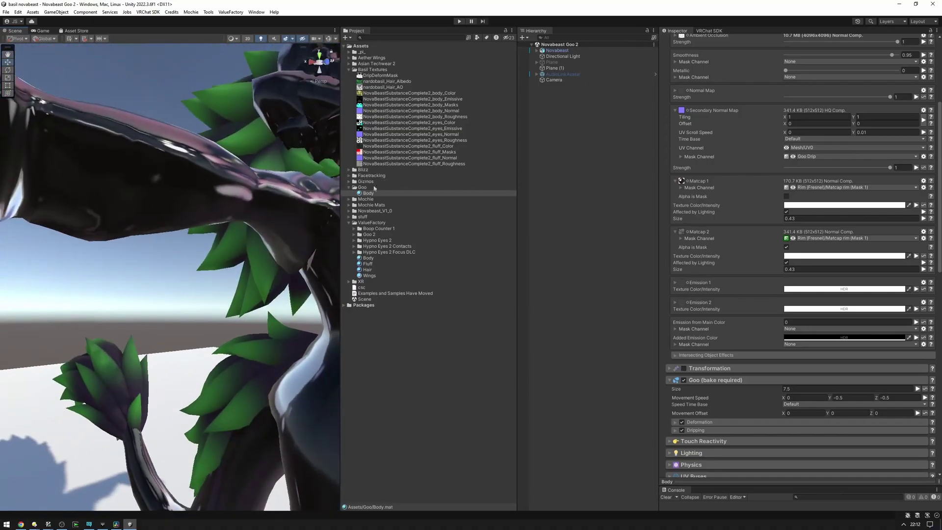
{"action": "left_click", "coordinate": [793, 157]}
{"action": "right_click_drag", "start_coordinate": [210, 208], "coordinate": [275, 237]}
Raise the Secondary Normal Map's Goo Drip mask strength to 7.47, turn off the mask preview, and inspect the drips under the arm.
{"action": "left_click", "coordinate": [689, 157]}
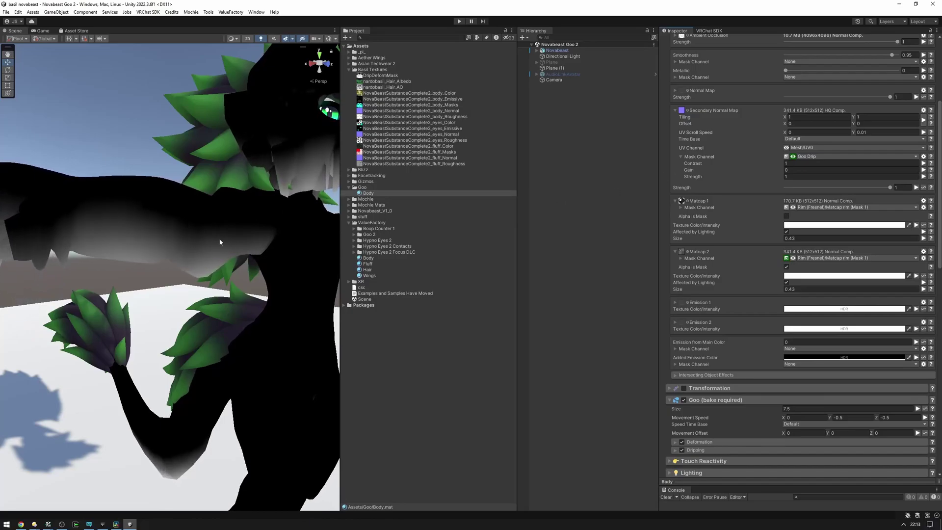
{"action": "right_click_drag", "start_coordinate": [220, 242], "coordinate": [189, 235]}
{"action": "right_click_drag", "start_coordinate": [265, 212], "coordinate": [259, 204]}
{"action": "left_click_drag", "start_coordinate": [714, 175], "coordinate": [743, 182]}
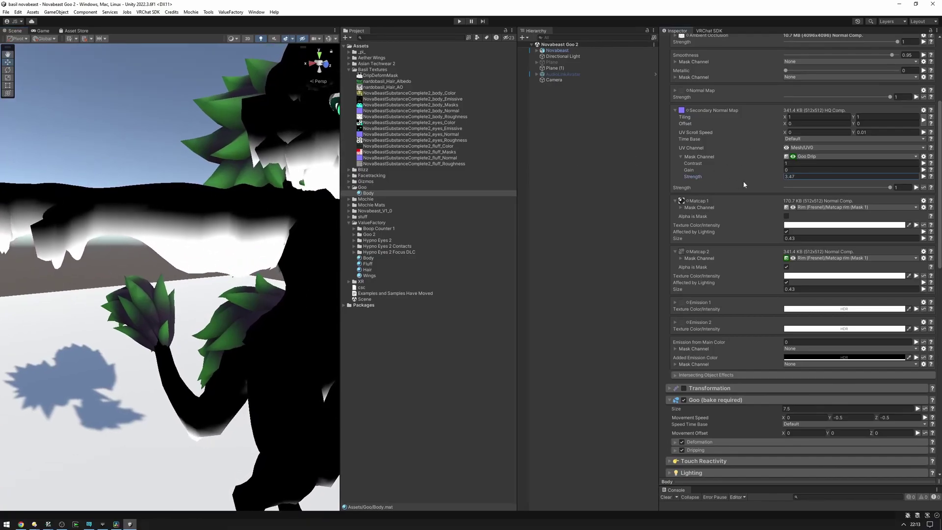
{"action": "left_click", "coordinate": [795, 156]}
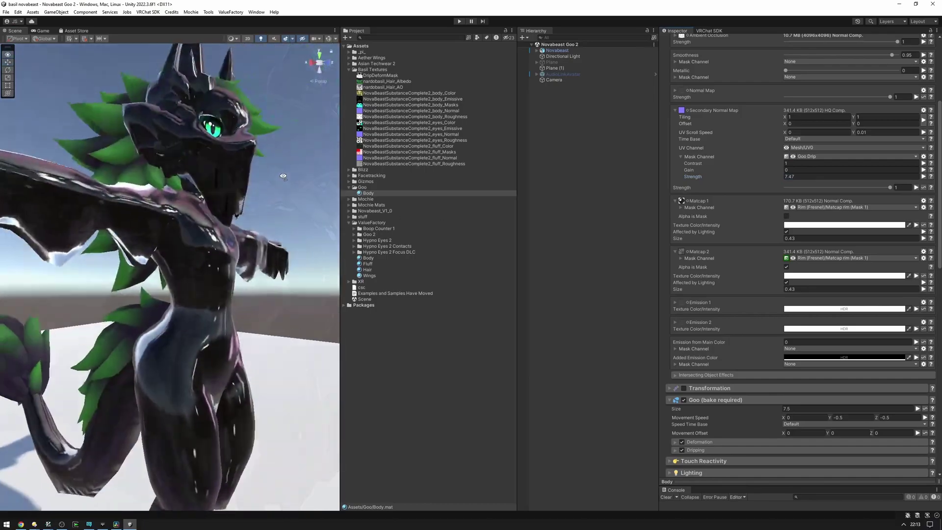
{"action": "right_click_drag", "start_coordinate": [275, 172], "coordinate": [473, 116]}
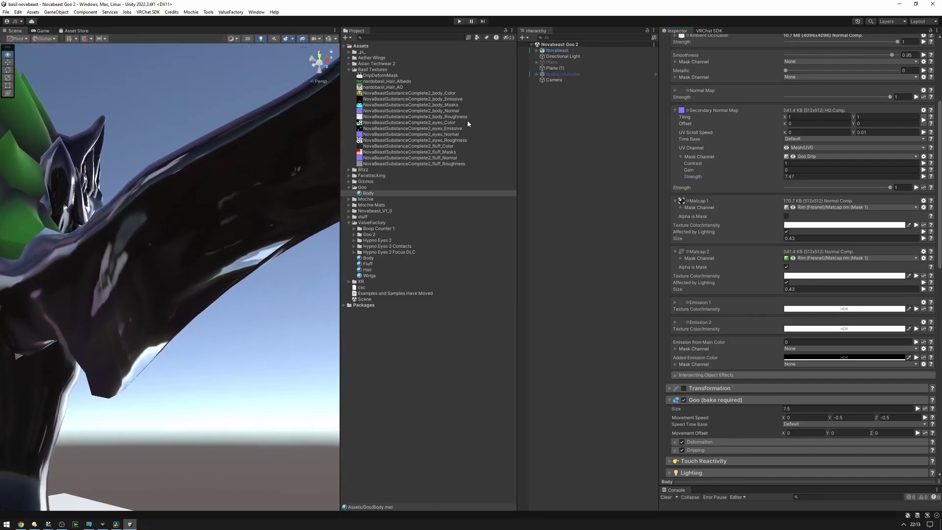
Set the Secondary Normal Map's tiling to 10 on X and Y, check the drips, and switch its mask channel back to Goo.
{"action": "left_click", "coordinate": [817, 117]}
{"action": "type", "text": "10"}
{"action": "key", "text": "Tab"}
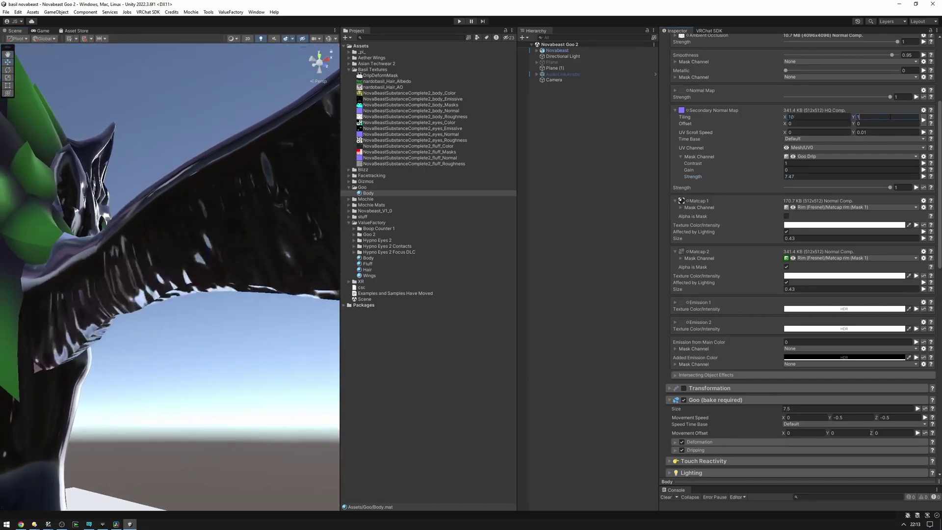
{"action": "type", "text": "10"}
{"action": "right_click_drag", "start_coordinate": [245, 190], "coordinate": [179, 227]}
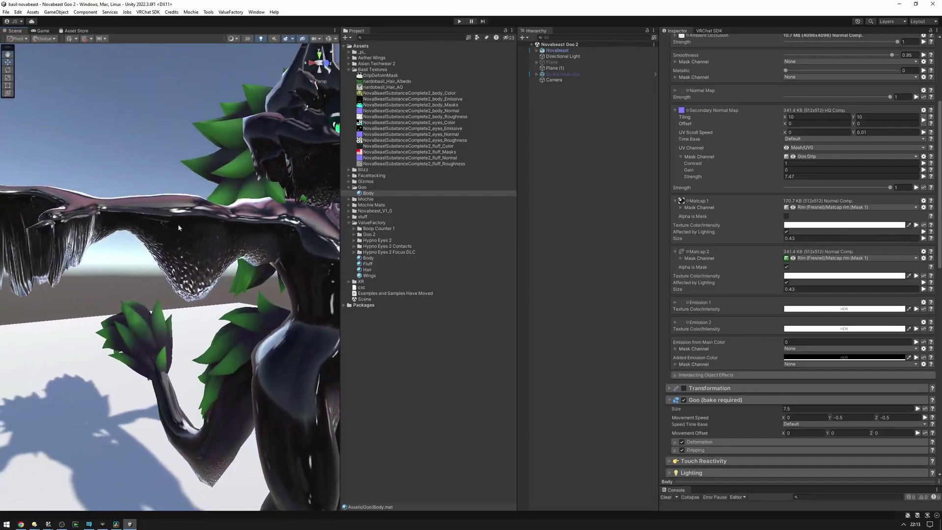
{"action": "left_click", "coordinate": [815, 158]}
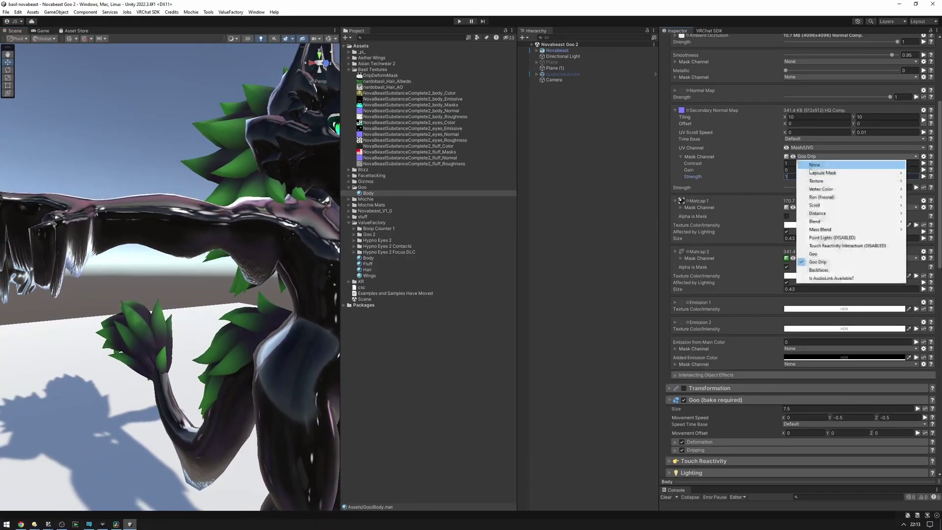
{"action": "left_click", "coordinate": [815, 254]}
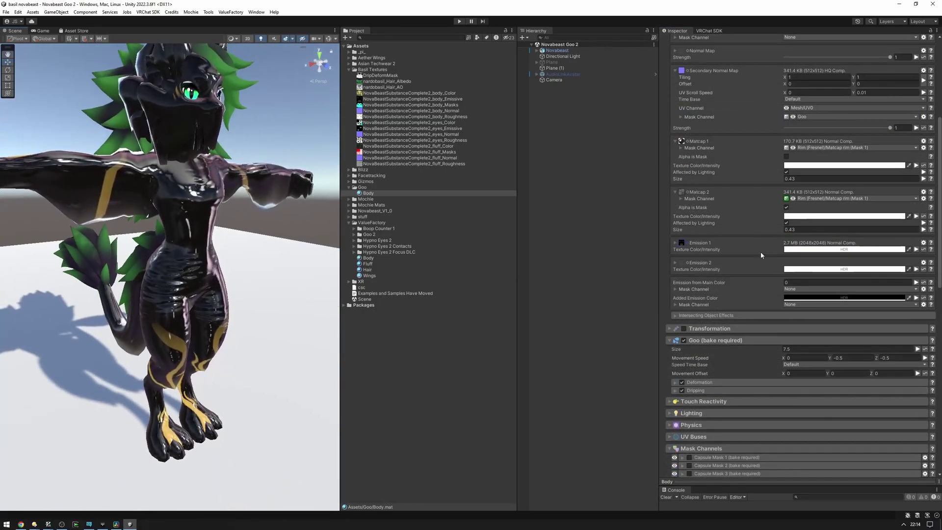
Expand the Emission 1 settings and mask the emission with the Goo channel.
{"action": "left_click", "coordinate": [731, 245]}
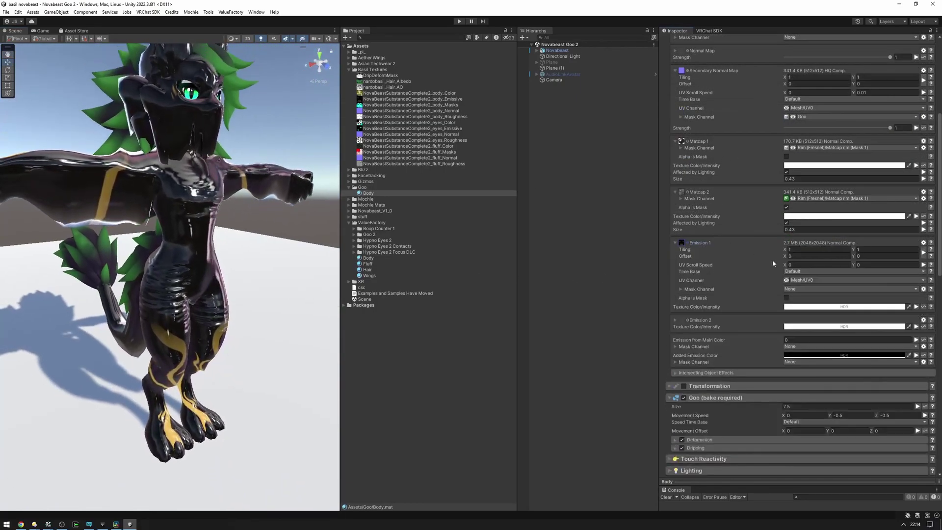
{"action": "left_click", "coordinate": [794, 291]}
{"action": "left_click", "coordinate": [800, 386]}
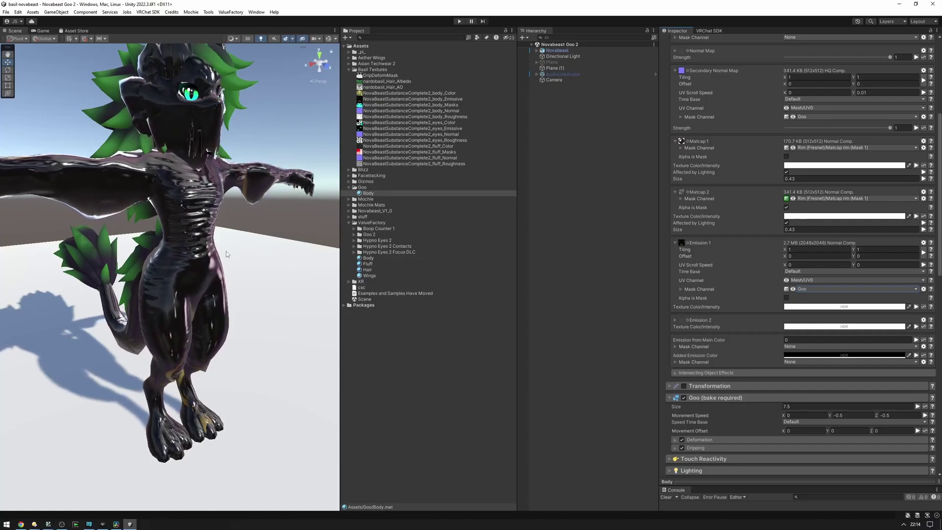
Look through the Touch Reactivity section, the available mask channels, and the mask options offered for Emission 1.
{"action": "scroll", "coordinate": [712, 334], "scroll_direction": "down", "scroll_amount": 5}
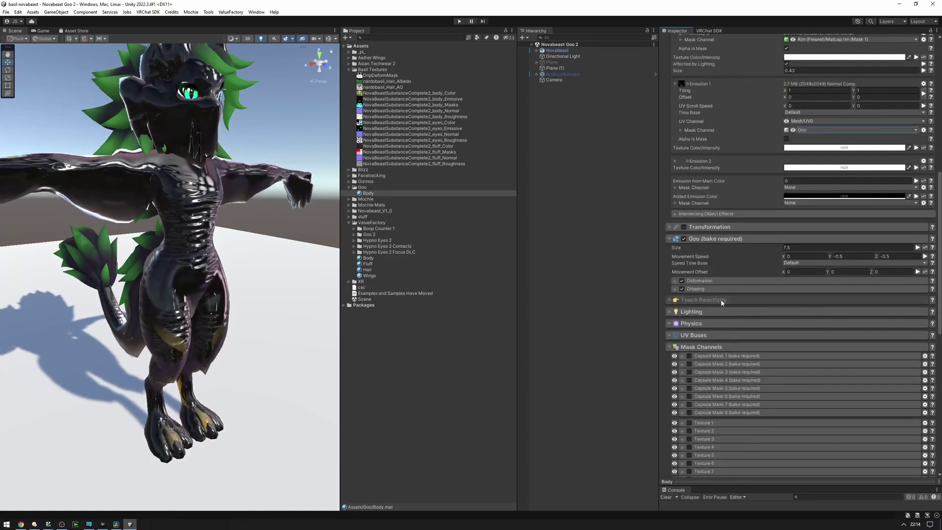
{"action": "left_click", "coordinate": [722, 301]}
{"action": "left_click", "coordinate": [815, 299]}
{"action": "scroll", "coordinate": [756, 282], "scroll_direction": "down", "scroll_amount": 10}
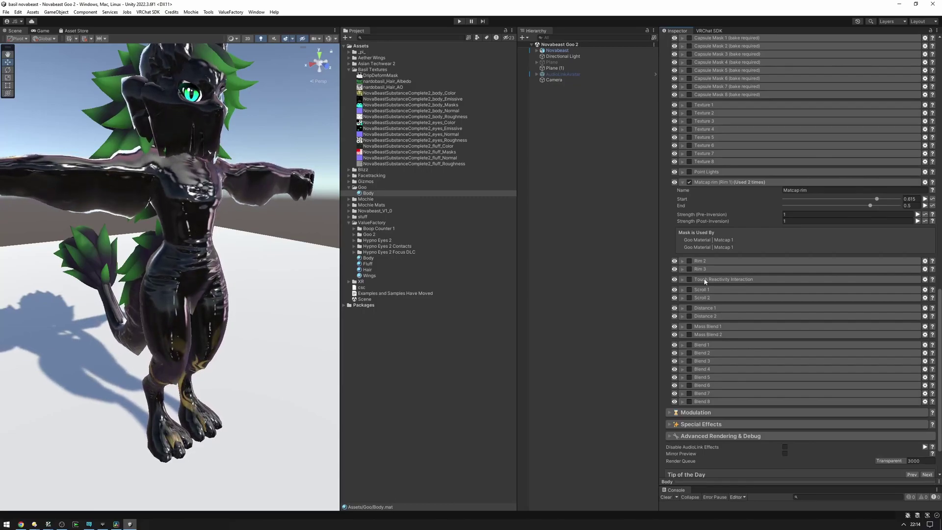
{"action": "scroll", "coordinate": [705, 281], "scroll_direction": "up", "scroll_amount": 15}
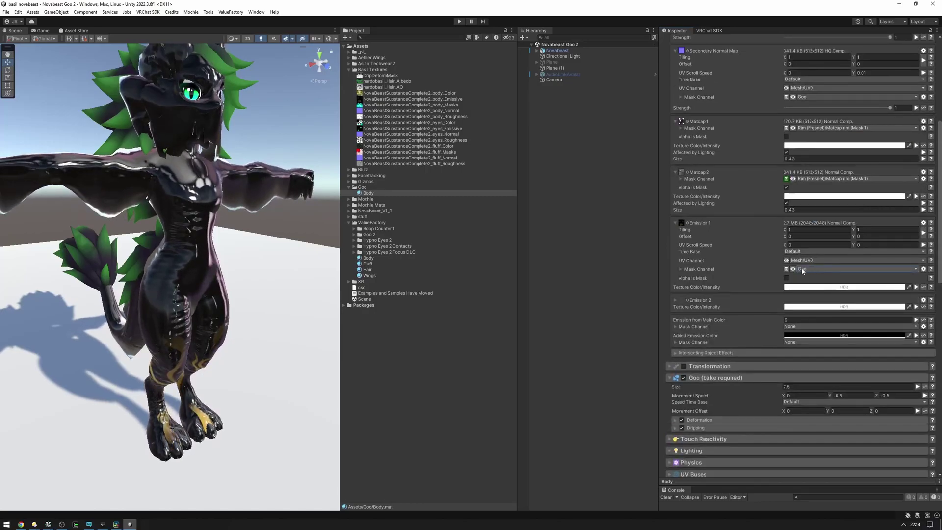
{"action": "left_click", "coordinate": [816, 270]}
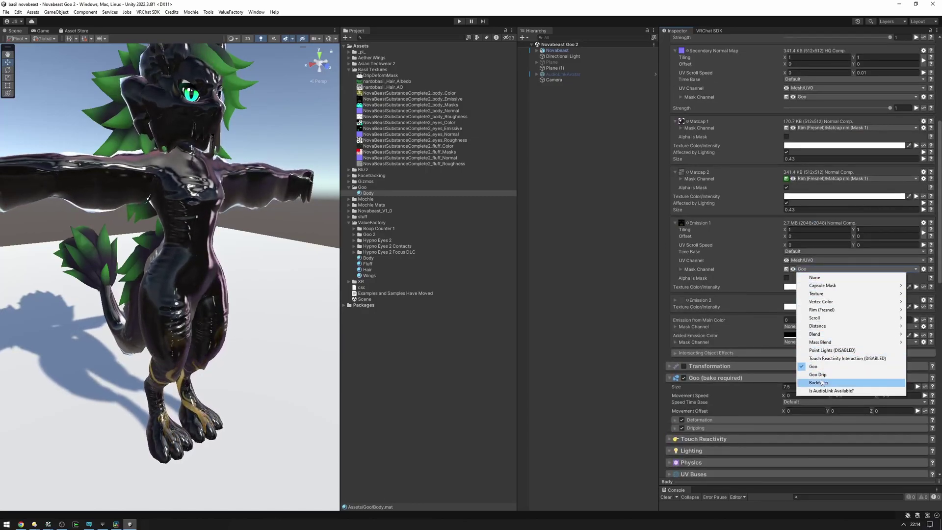
{"action": "left_click", "coordinate": [662, 296]}
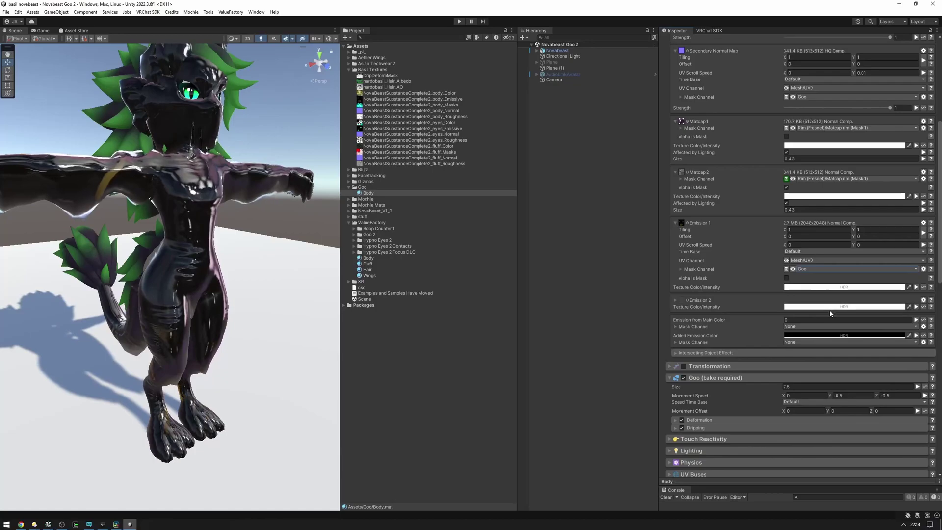
Enable the Touch Reactivity Interaction and Blend 1 mask channels, expand Blend 1, and review its blend modes.
{"action": "scroll", "coordinate": [829, 323], "scroll_direction": "down", "scroll_amount": 15}
{"action": "scroll", "coordinate": [702, 307], "scroll_direction": "down", "scroll_amount": 4}
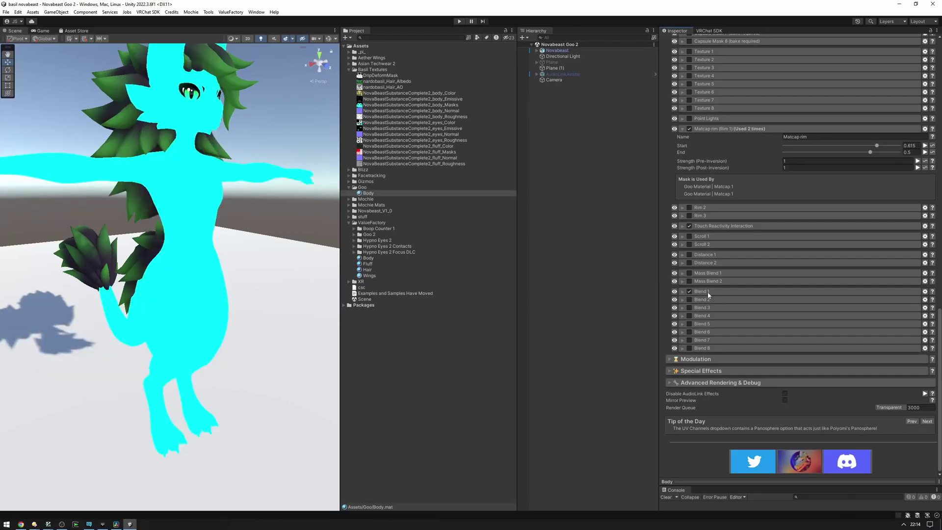
{"action": "left_click", "coordinate": [708, 293]}
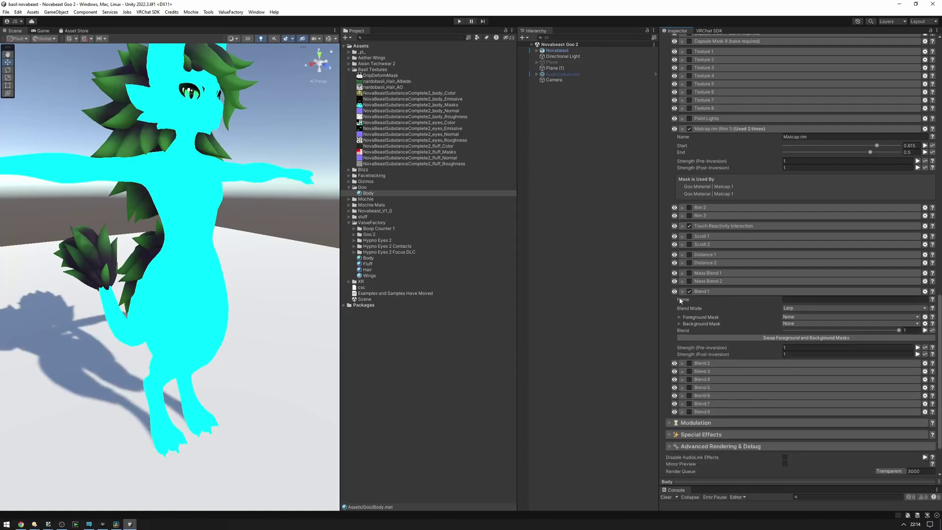
{"action": "left_click", "coordinate": [816, 309]}
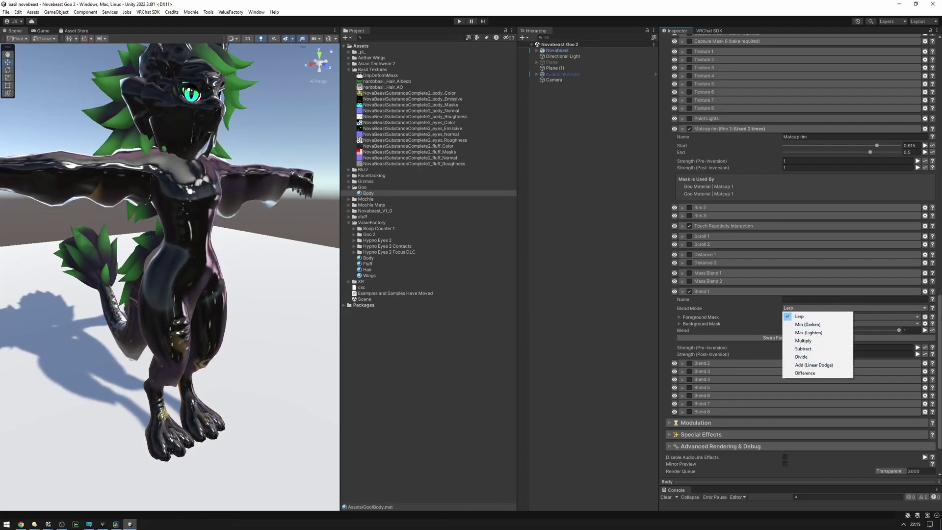
{"action": "left_click", "coordinate": [938, 314]}
{"action": "mouse_move", "coordinate": [933, 310]}
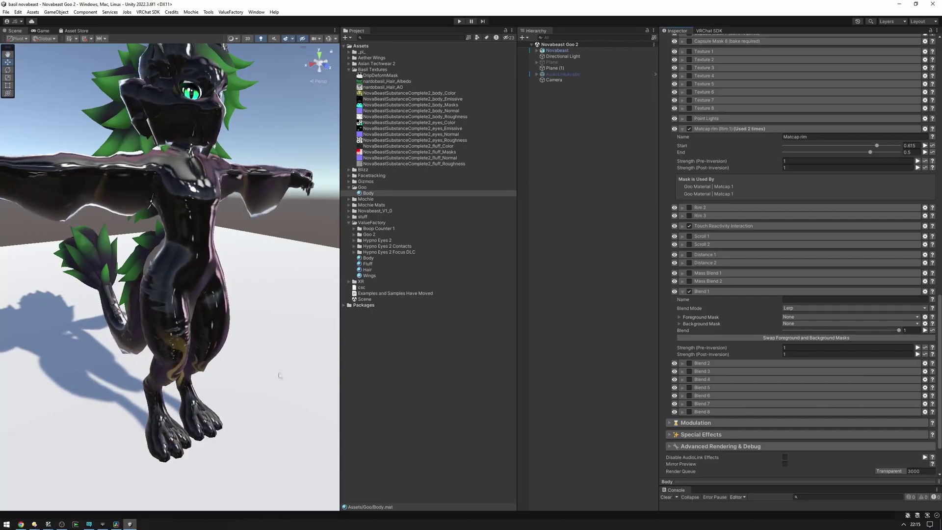
Set Blend 1 to Add (Linear Dodge), with Goo as the foreground mask and Touch Reactivity Interaction as the background mask.
{"action": "left_click", "coordinate": [820, 309]}
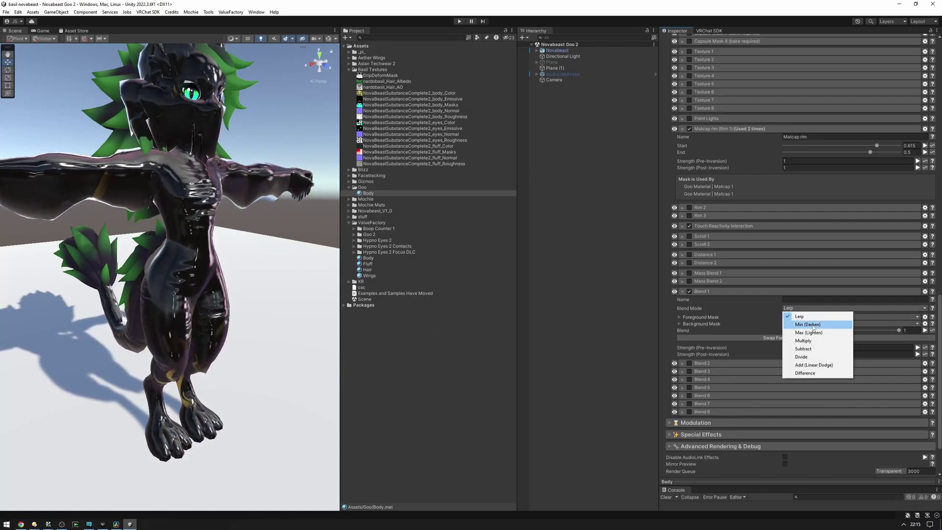
{"action": "left_click", "coordinate": [814, 366]}
{"action": "left_click", "coordinate": [815, 317]}
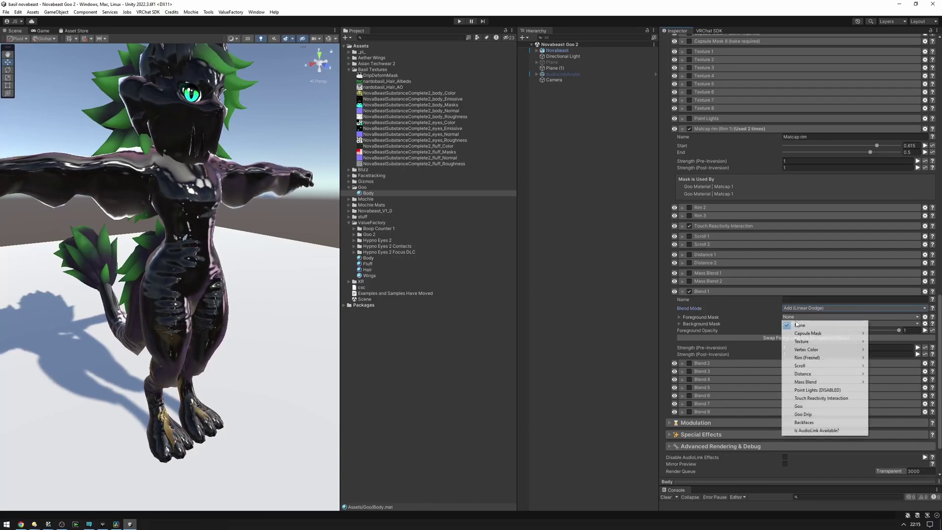
{"action": "left_click", "coordinate": [809, 406]}
{"action": "left_click", "coordinate": [797, 323]}
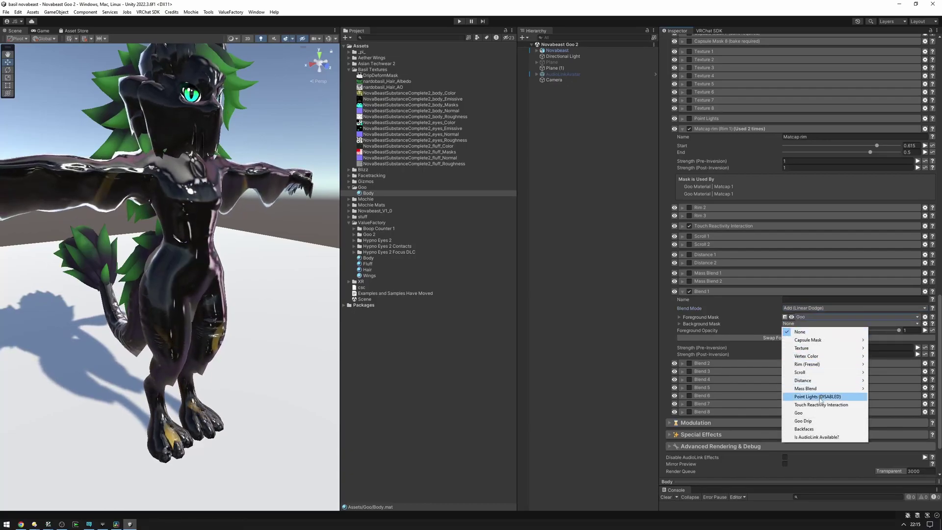
{"action": "left_click", "coordinate": [823, 404]}
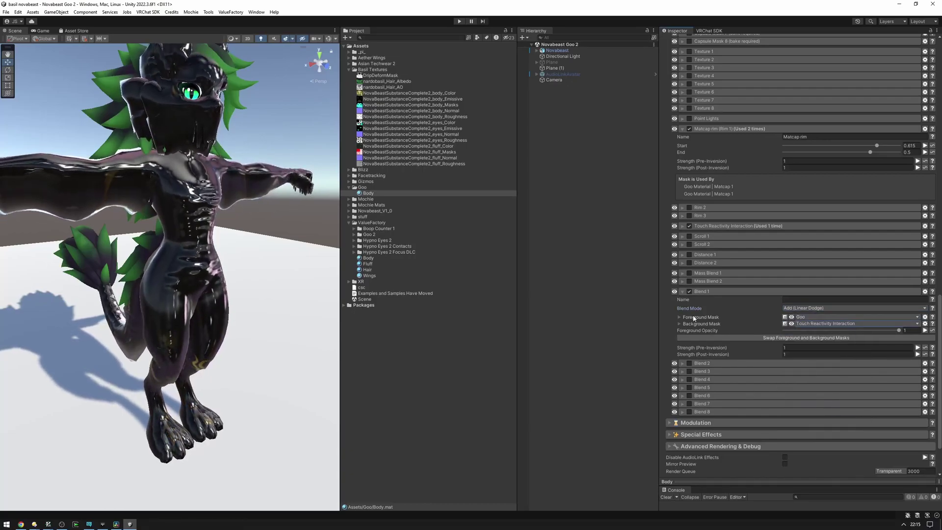
Preview Blend 1's Goo foreground mask on the model, and switch the preview to its Touch Reactivity Interaction background mask.
{"action": "scroll", "coordinate": [696, 180], "scroll_direction": "up", "scroll_amount": 3}
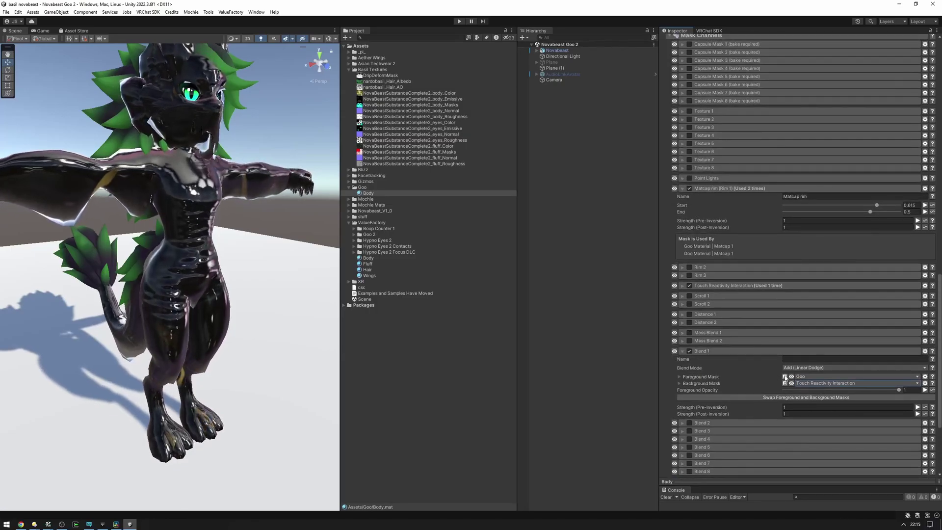
{"action": "left_click", "coordinate": [792, 376]}
{"action": "right_click_drag", "start_coordinate": [206, 140], "coordinate": [203, 136]}
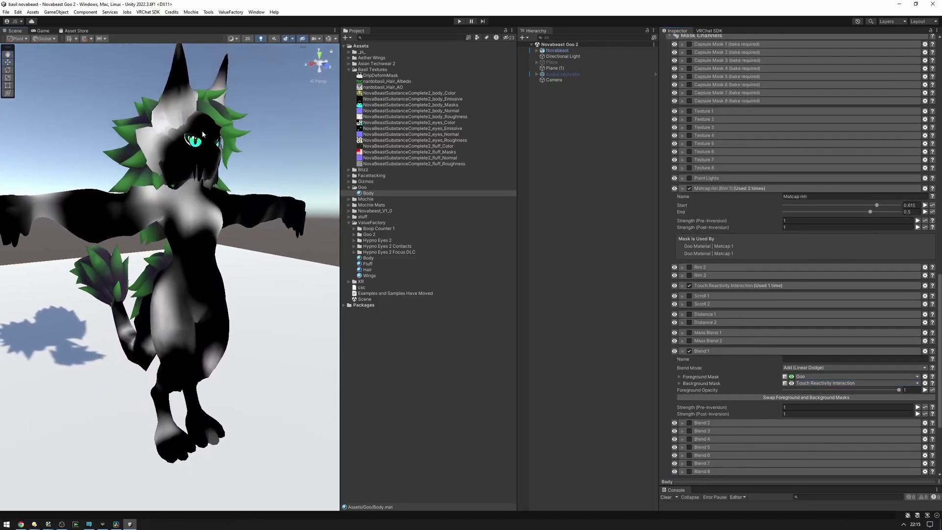
{"action": "left_click", "coordinate": [792, 383]}
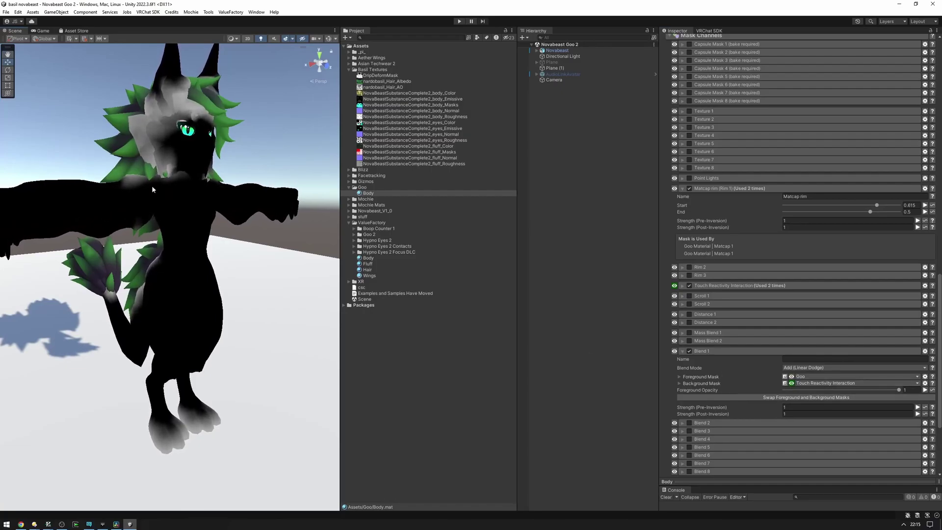
{"action": "right_click_drag", "start_coordinate": [172, 236], "coordinate": [170, 230]}
Raise the floor plane through the avatar to test the touch reactivity mask, and undo the move.
{"action": "left_click", "coordinate": [217, 335]}
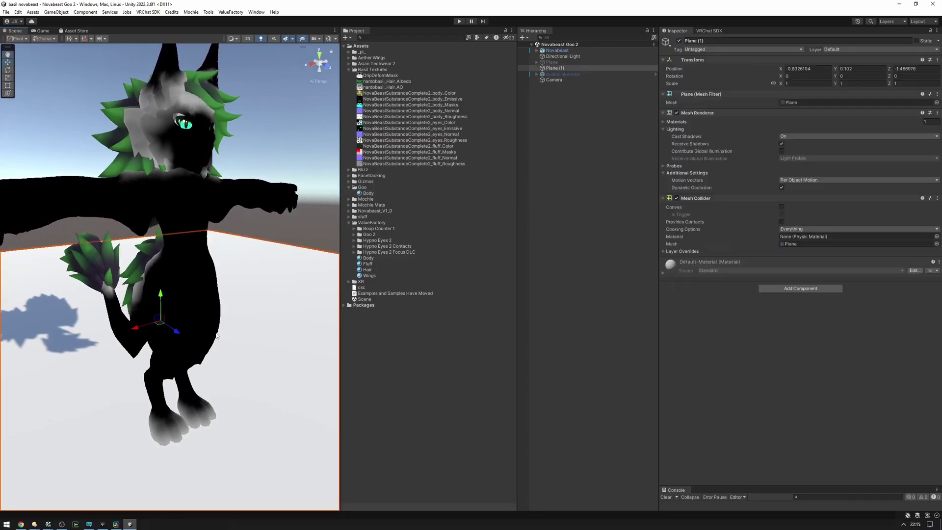
{"action": "left_click_drag", "start_coordinate": [160, 301], "coordinate": [175, 239]}
{"action": "key", "text": "ctrl+z"}
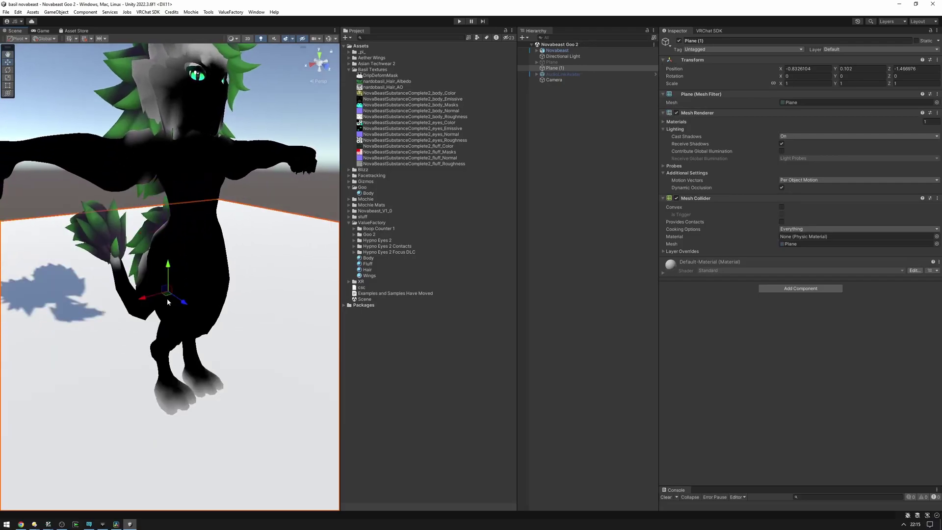
Collapse the Touch Reactivity Interaction mask in the goo Body material, and preview the Blend 1 mask on the model.
{"action": "left_click", "coordinate": [368, 193]}
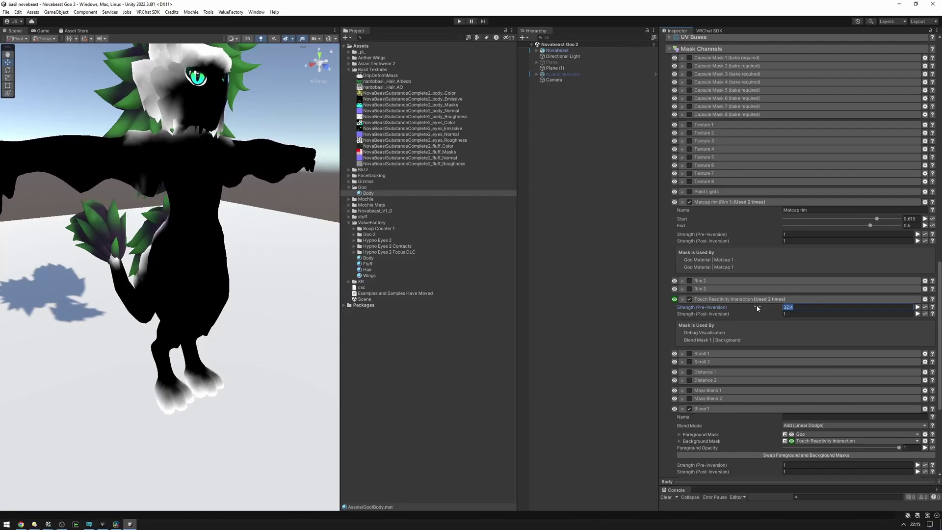
{"action": "left_click", "coordinate": [728, 298]}
{"action": "scroll", "coordinate": [758, 323], "scroll_direction": "down", "scroll_amount": 3}
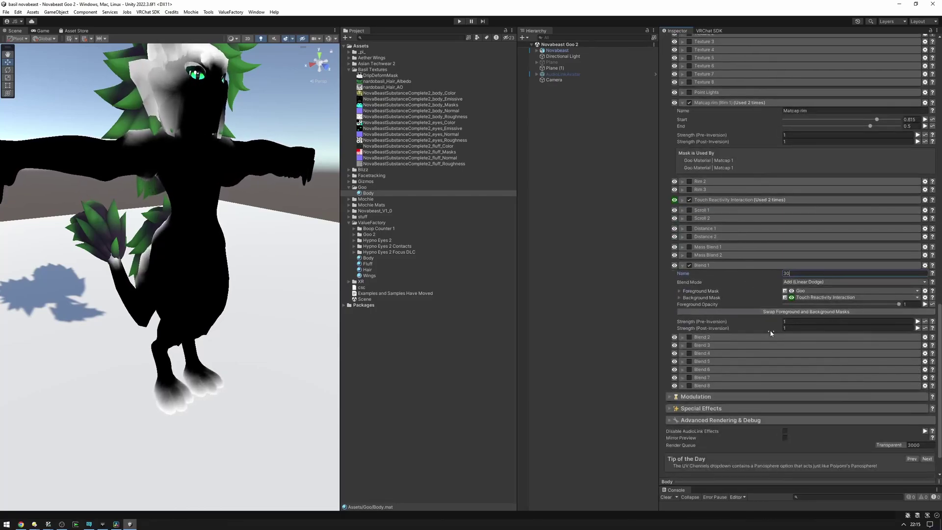
{"action": "left_click", "coordinate": [676, 267]}
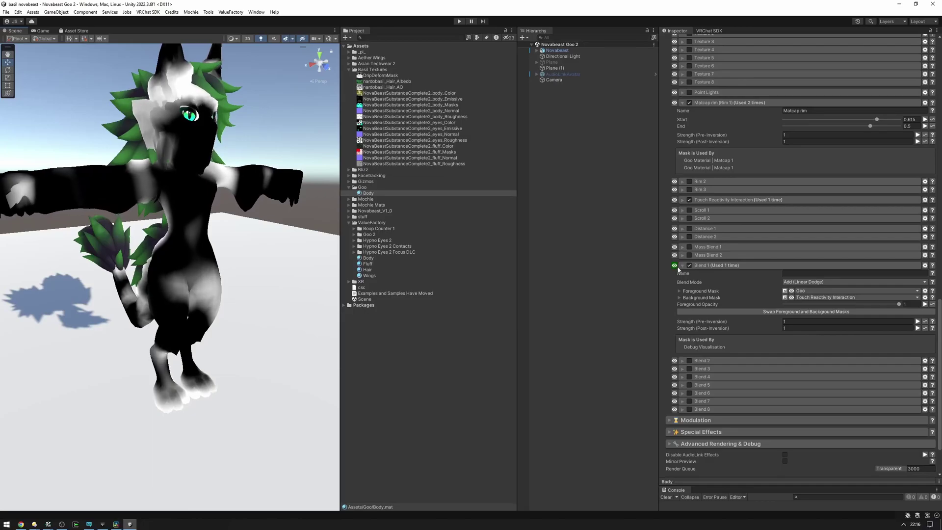
{"action": "left_click", "coordinate": [675, 266]}
Set Emission 1's mask channel to Blend Mask 1, and name the Blend 1 mask Goo + TR.
{"action": "scroll", "coordinate": [725, 283], "scroll_direction": "up", "scroll_amount": 15}
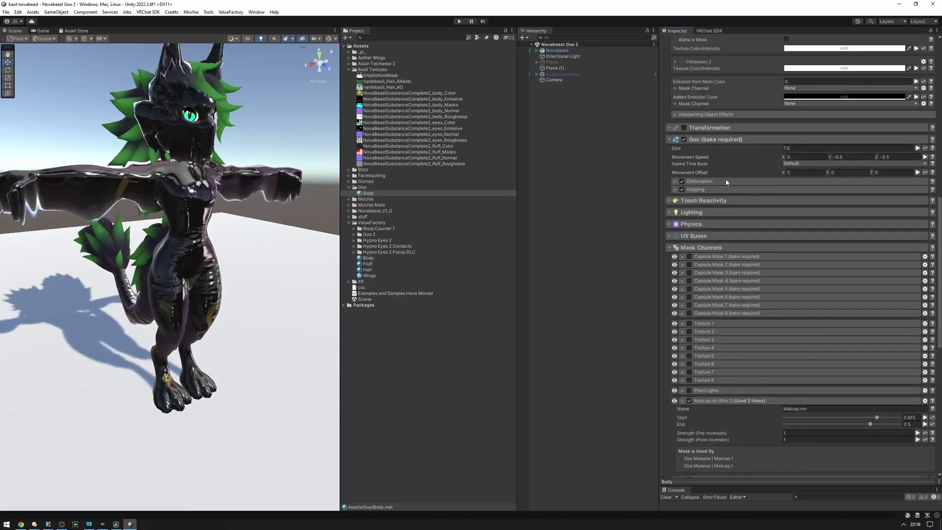
{"action": "scroll", "coordinate": [755, 216], "scroll_direction": "up", "scroll_amount": 3}
{"action": "left_click", "coordinate": [803, 222]}
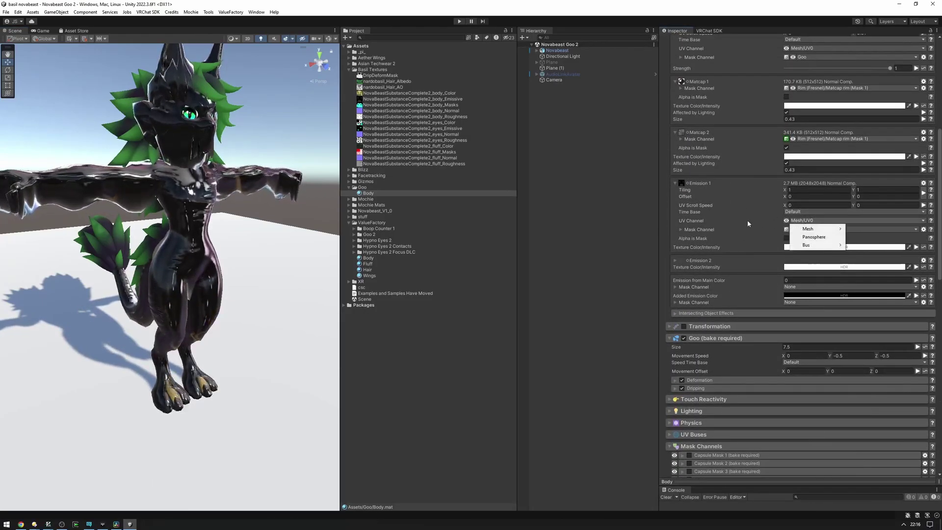
{"action": "left_click", "coordinate": [883, 230]}
{"action": "mouse_move", "coordinate": [839, 297]}
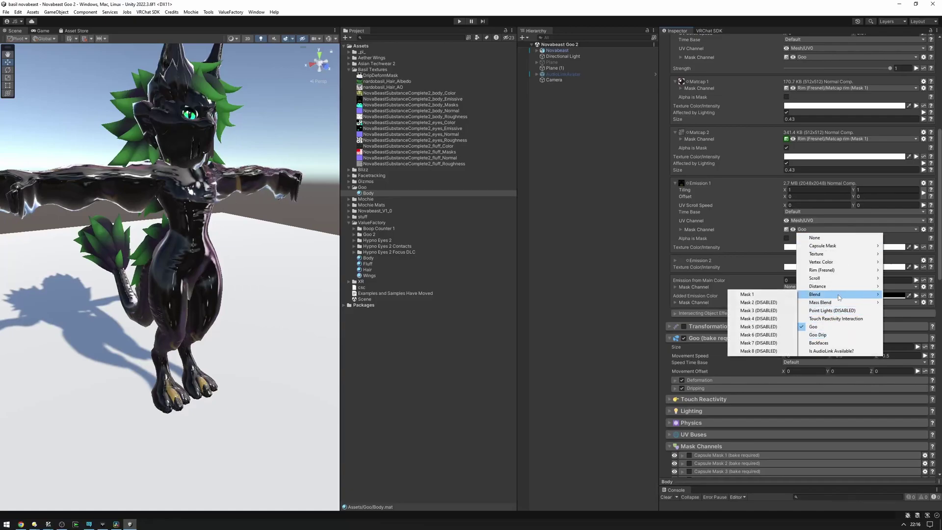
{"action": "left_click", "coordinate": [775, 296]}
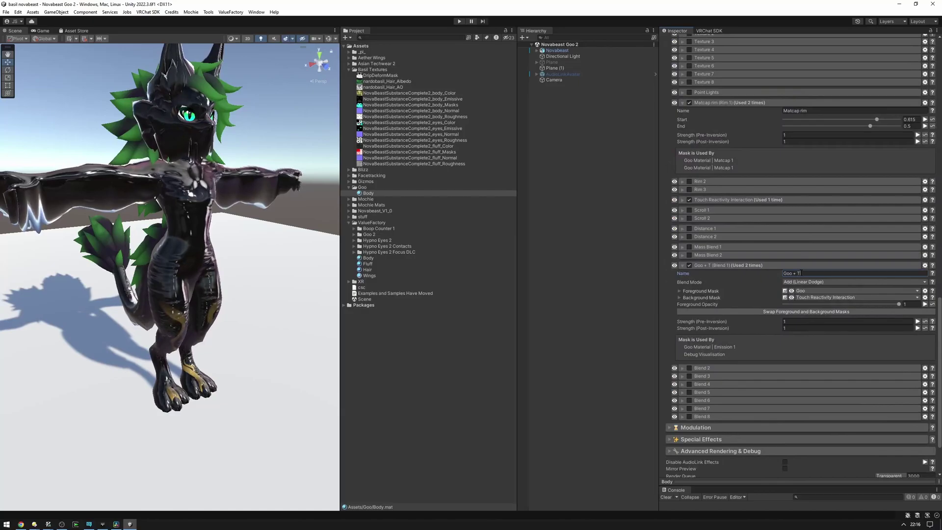
Raise the floor plane to a Y position of 0.294 to test the blended emission mask on the feet, and undo the move.
{"action": "left_click", "coordinate": [281, 336]}
{"action": "right_click_drag", "start_coordinate": [281, 335], "coordinate": [285, 371]}
{"action": "key", "text": "w"}
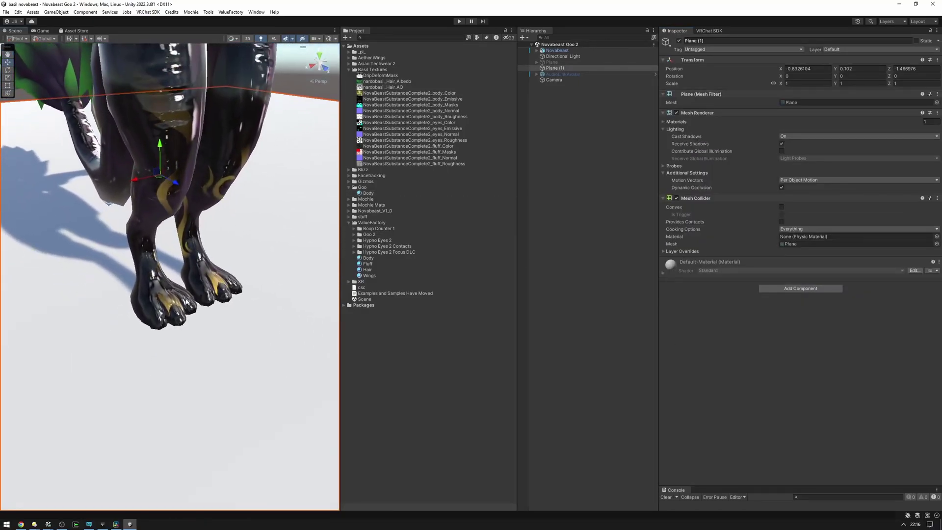
{"action": "scroll", "coordinate": [201, 296], "scroll_direction": "up", "scroll_amount": 3}
{"action": "right_click_drag", "start_coordinate": [161, 170], "coordinate": [160, 165]}
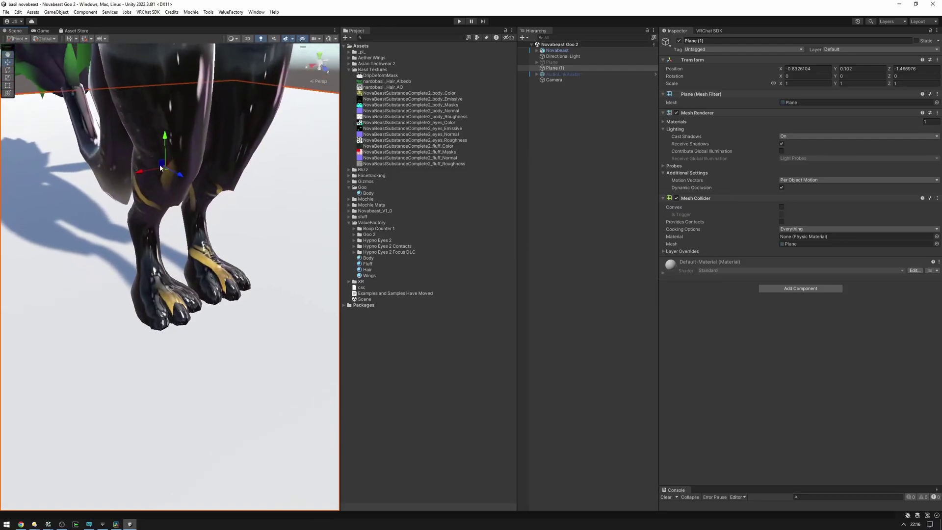
{"action": "left_click_drag", "start_coordinate": [164, 142], "coordinate": [176, 109]}
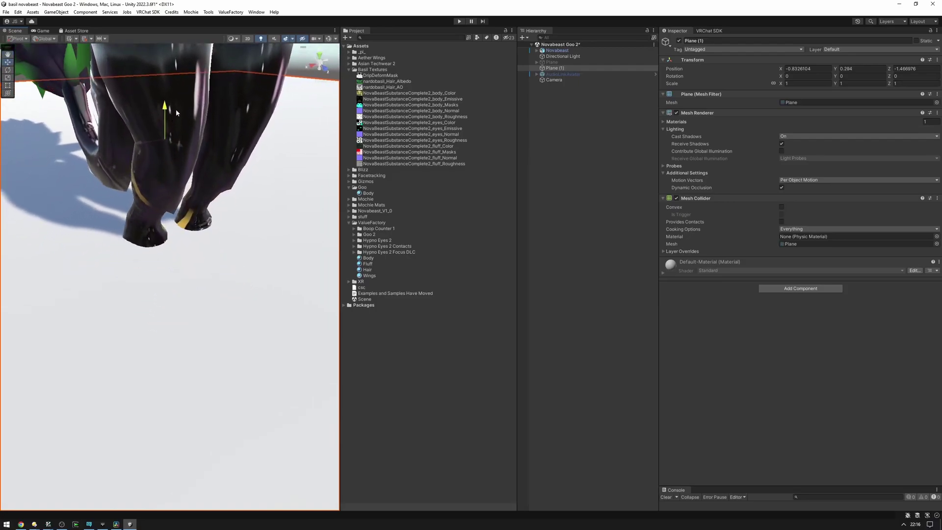
{"action": "right_click_drag", "start_coordinate": [175, 109], "coordinate": [131, 187]}
{"action": "mouse_move", "coordinate": [242, 192]}
{"action": "left_mouse_down"}
{"action": "mouse_move", "coordinate": [244, 158]}
{"action": "mouse_move", "coordinate": [244, 196]}
{"action": "left_mouse_up"}
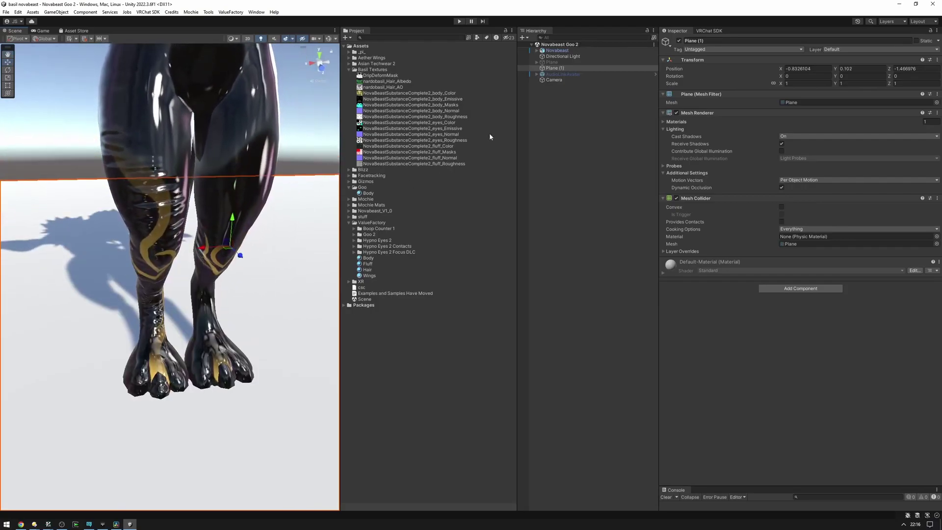
Add a sphere under Novabeast, scaled to about 0.3, to test touch reactivity near the legs, and delete it.
{"action": "left_click", "coordinate": [558, 50]}
{"action": "right_click", "coordinate": [555, 51]}
{"action": "mouse_move", "coordinate": [624, 183]}
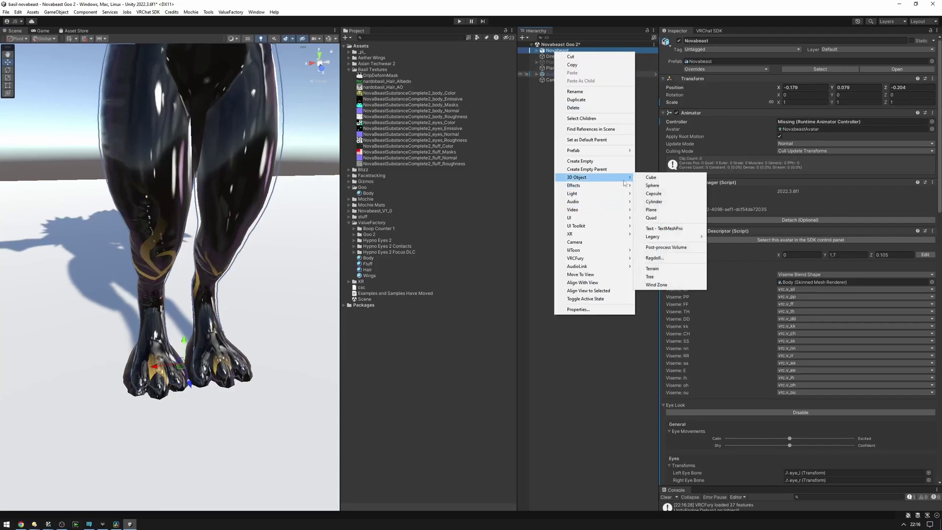
{"action": "left_click", "coordinate": [661, 187]}
{"action": "key", "text": "r"}
{"action": "left_click_drag", "start_coordinate": [184, 365], "coordinate": [77, 169]}
{"action": "key", "text": "w"}
{"action": "right_click_drag", "start_coordinate": [143, 193], "coordinate": [138, 174]}
{"action": "left_click_drag", "start_coordinate": [101, 221], "coordinate": [42, 227]}
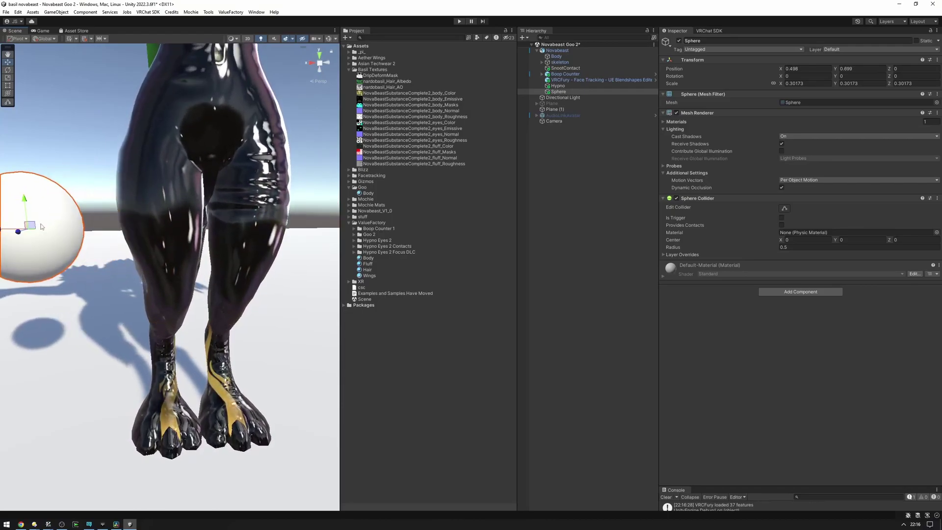
{"action": "key", "text": "Delete"}
Return to the goo Body material's mask channels and collapse the Matcap rim and Goo + TR masks.
{"action": "scroll", "coordinate": [147, 226], "scroll_direction": "down", "scroll_amount": 5}
{"action": "scroll", "coordinate": [705, 273], "scroll_direction": "down", "scroll_amount": 15}
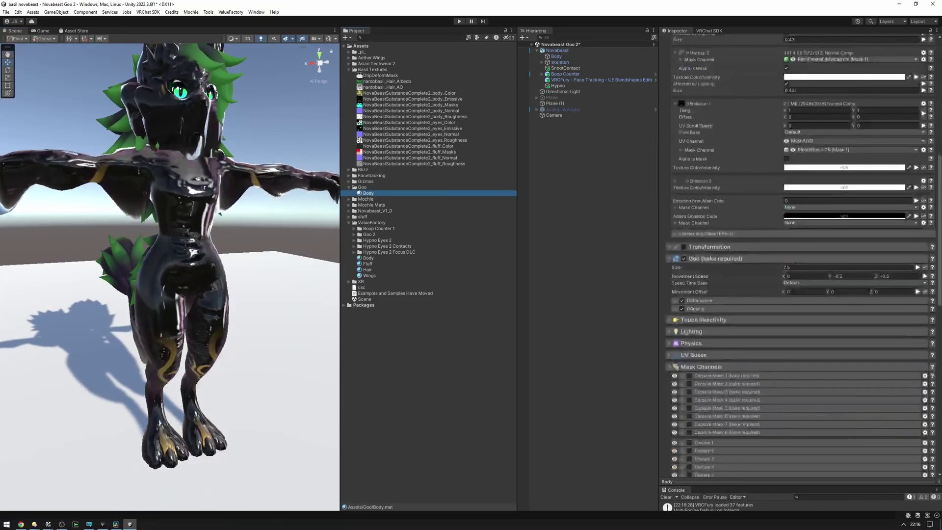
{"action": "left_click", "coordinate": [716, 203]}
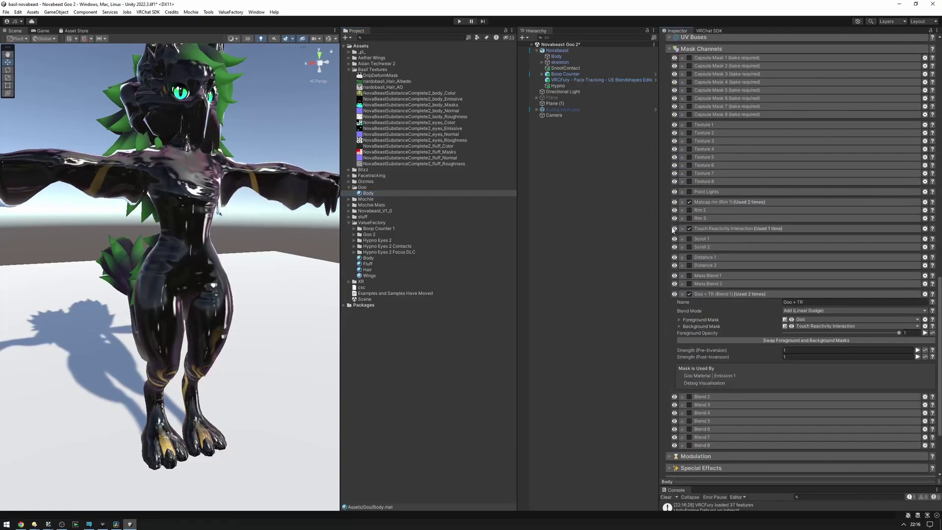
{"action": "left_click", "coordinate": [697, 290]}
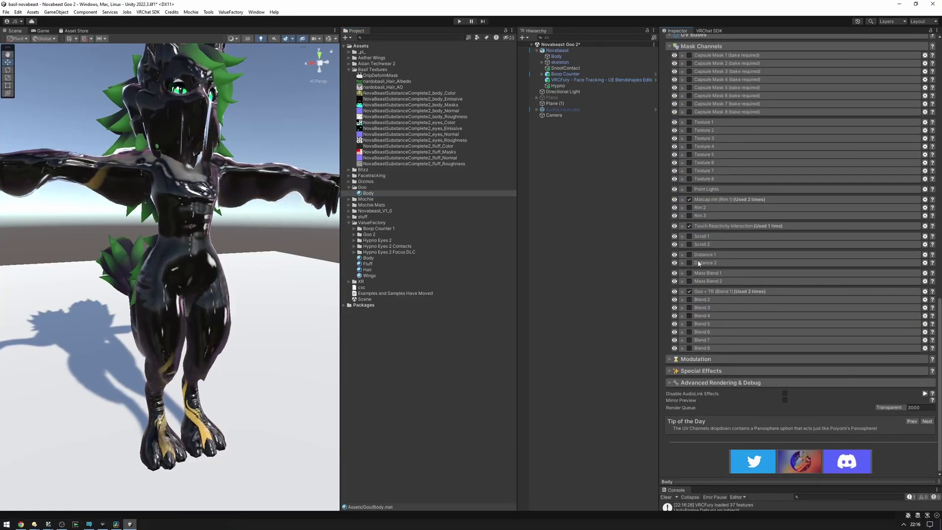
Enable the Distance 1 mask channel and preview it on the model from different viewing distances.
{"action": "right_click_drag", "start_coordinate": [205, 306], "coordinate": [199, 324]}
{"action": "left_click", "coordinate": [689, 254]}
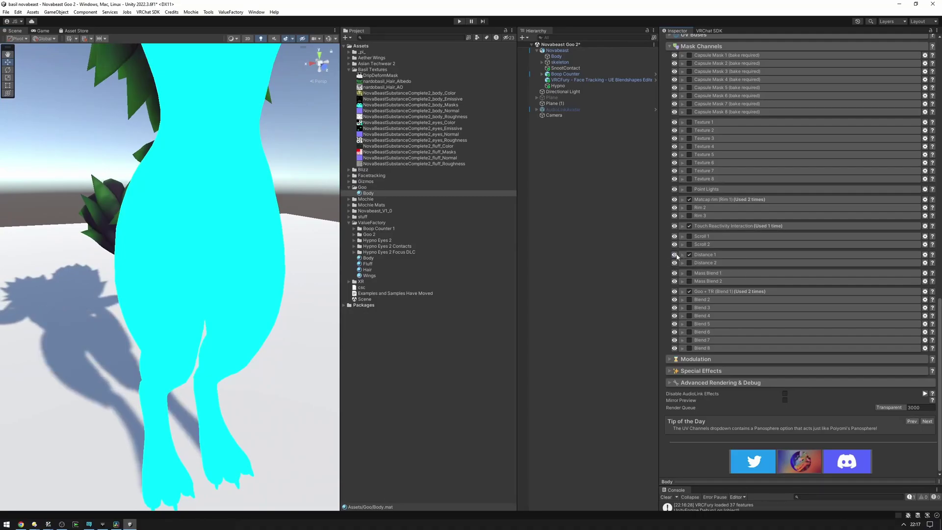
{"action": "right_click_drag", "start_coordinate": [260, 238], "coordinate": [261, 228]}
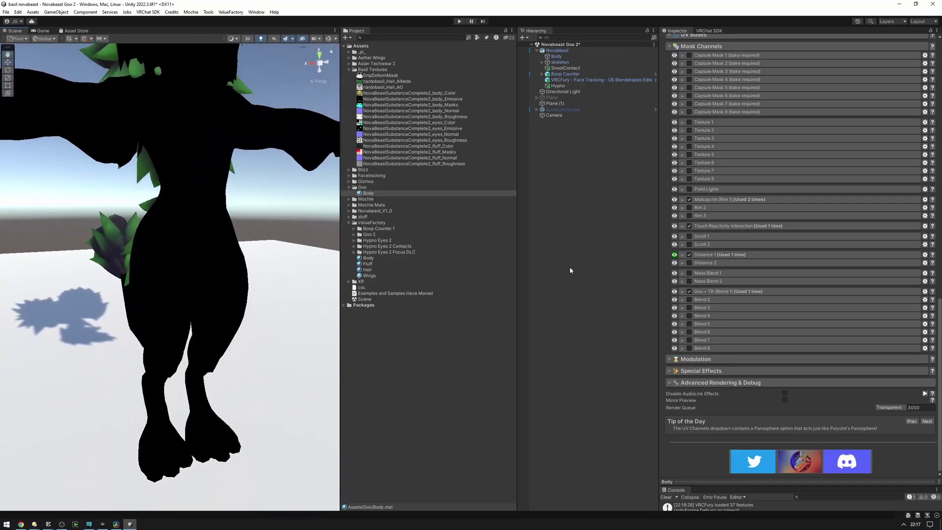
{"action": "left_click", "coordinate": [675, 255]}
Enable Blend 2 as Add (Linear Dodge), with Goo + TR as the foreground mask and Distance Mask 1 as the background mask.
{"action": "left_click", "coordinate": [689, 299]}
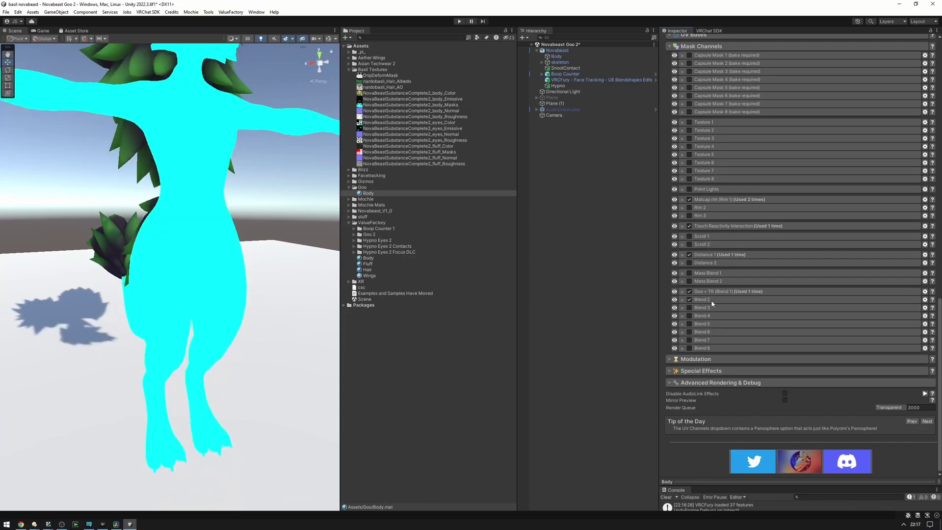
{"action": "left_click", "coordinate": [716, 301]}
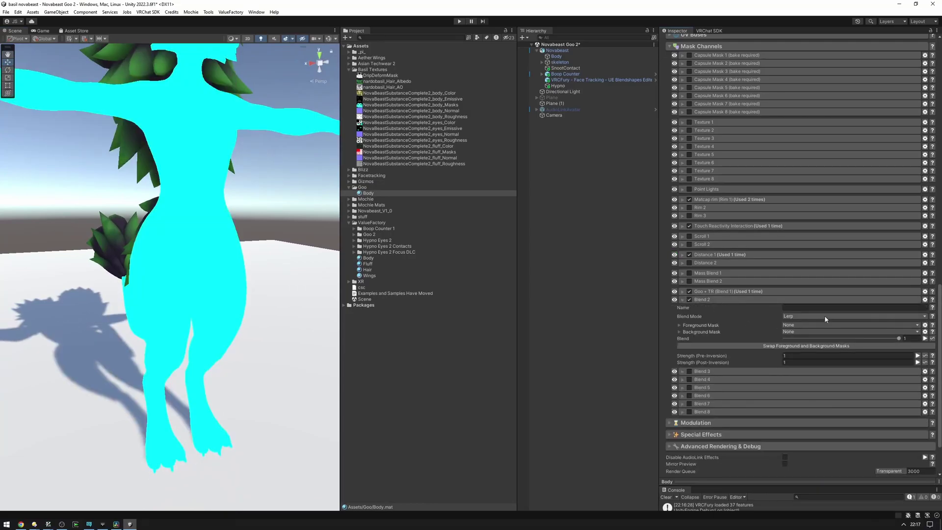
{"action": "left_click", "coordinate": [812, 316]}
{"action": "left_click", "coordinate": [813, 373]}
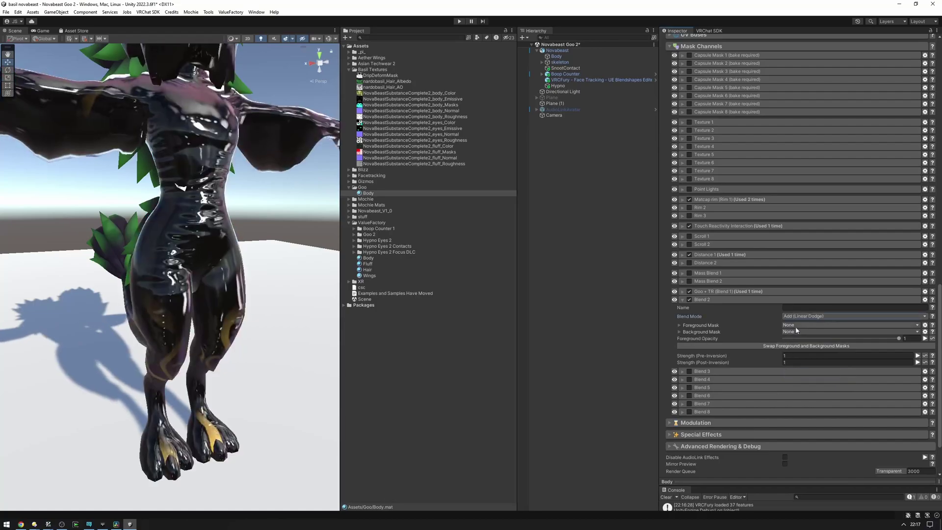
{"action": "left_click", "coordinate": [800, 324]}
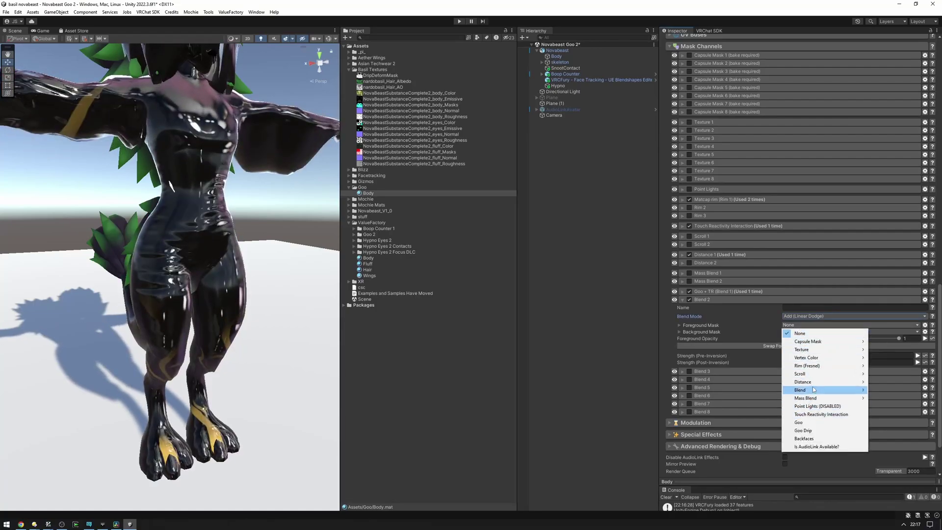
{"action": "left_click", "coordinate": [881, 390]}
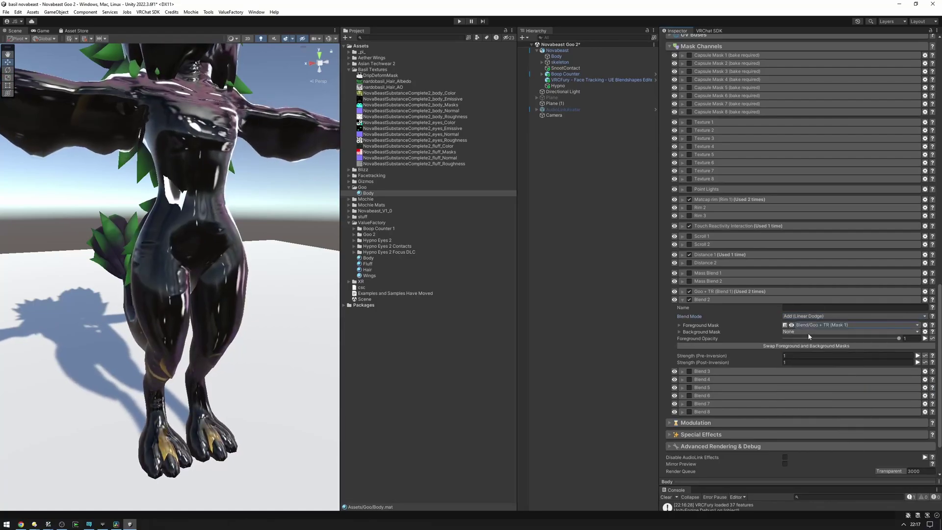
{"action": "left_click", "coordinate": [808, 333]}
{"action": "left_click", "coordinate": [881, 388]}
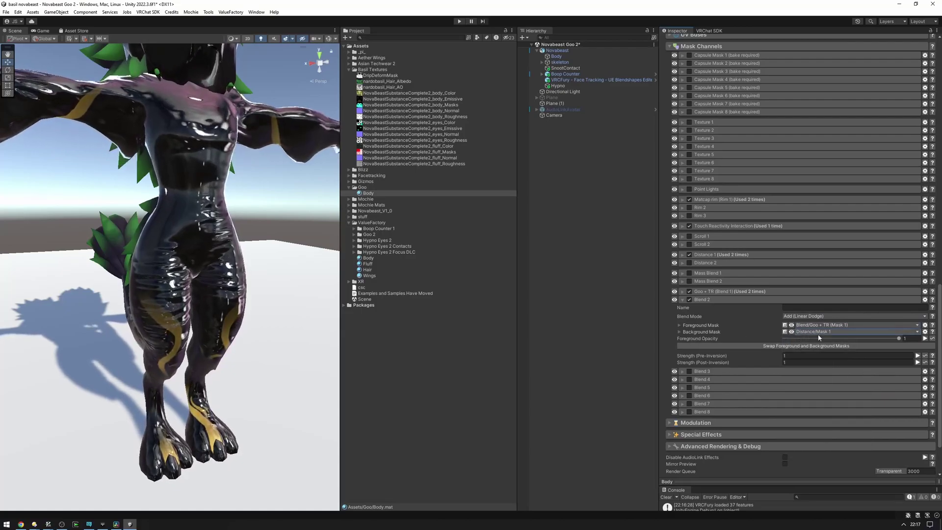
Preview the Blend 2 mask on the model and check it from nearer and farther away.
{"action": "left_click", "coordinate": [675, 300]}
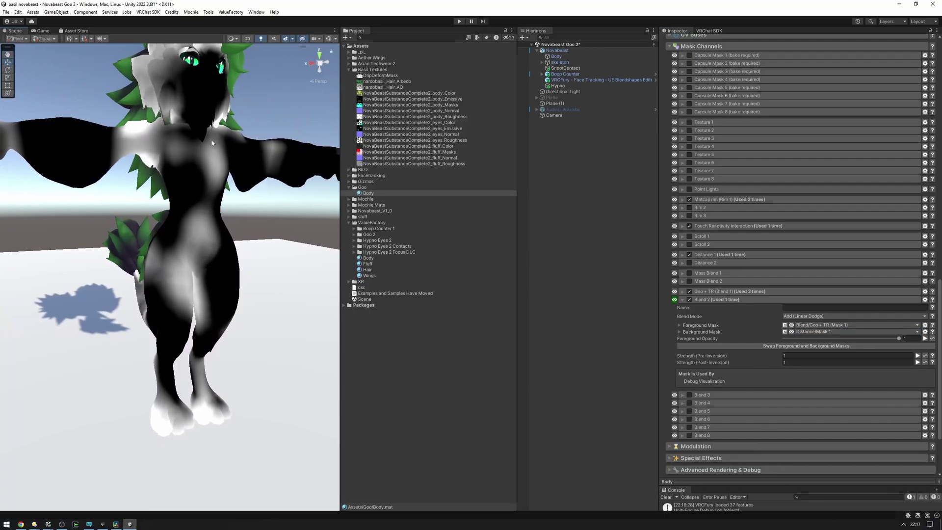
{"action": "key", "text": "w"}
{"action": "right_click_drag", "start_coordinate": [190, 185], "coordinate": [211, 186]}
{"action": "key", "text": "w"}
{"action": "key", "text": "s"}
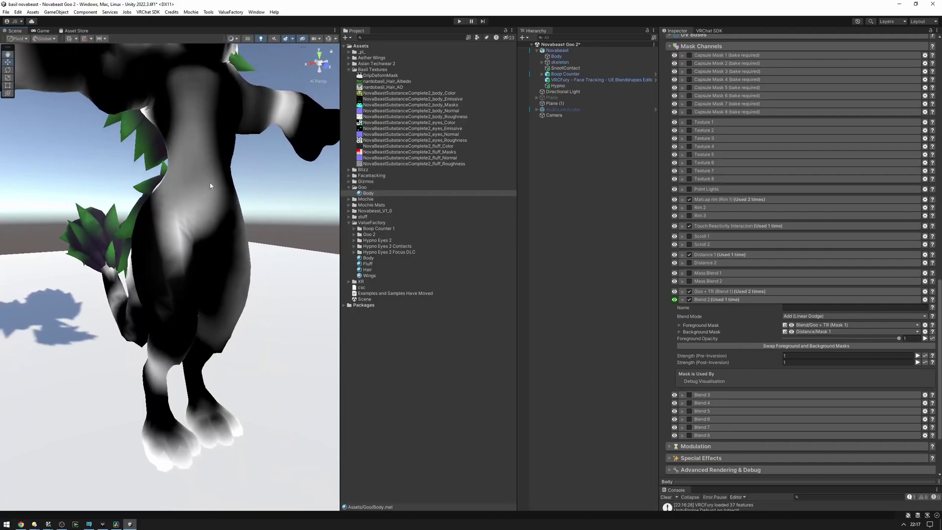
Set Emission 1's mask channel to Blend Mask 2.
{"action": "scroll", "coordinate": [744, 203], "scroll_direction": "up", "scroll_amount": 10}
{"action": "left_click", "coordinate": [816, 207]}
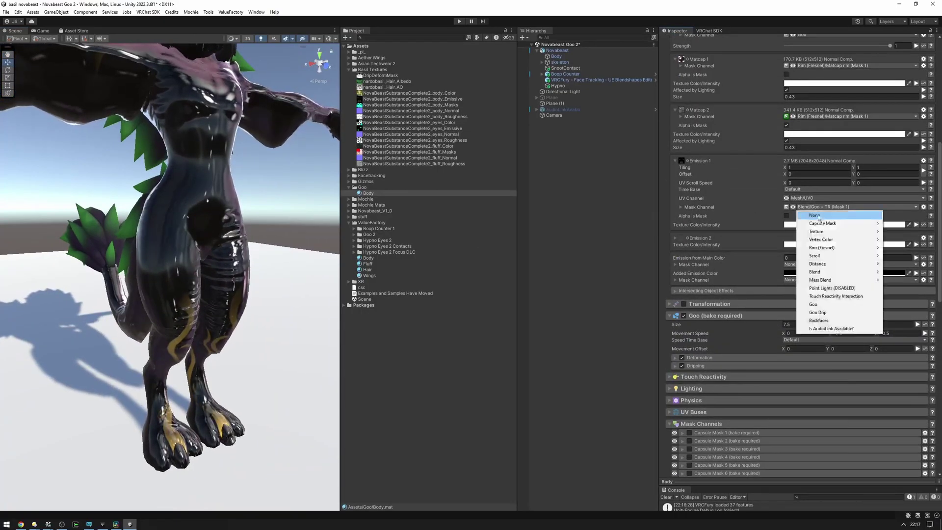
{"action": "mouse_move", "coordinate": [851, 277]}
{"action": "left_click", "coordinate": [788, 282]}
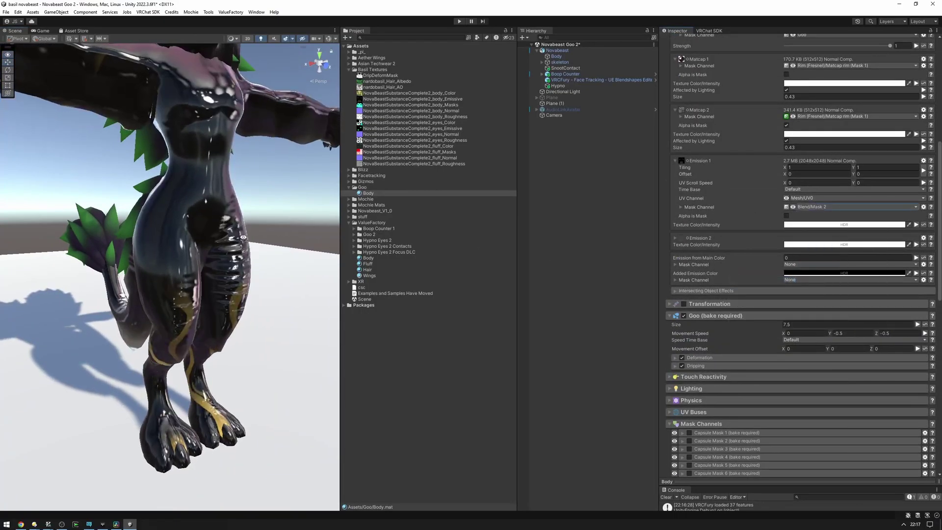
Examine the gold emission pattern on the avatar's legs and body from close up and from a distance.
{"action": "key", "text": "w"}
{"action": "right_click_drag", "start_coordinate": [245, 235], "coordinate": [250, 224]}
{"action": "key", "text": "s"}
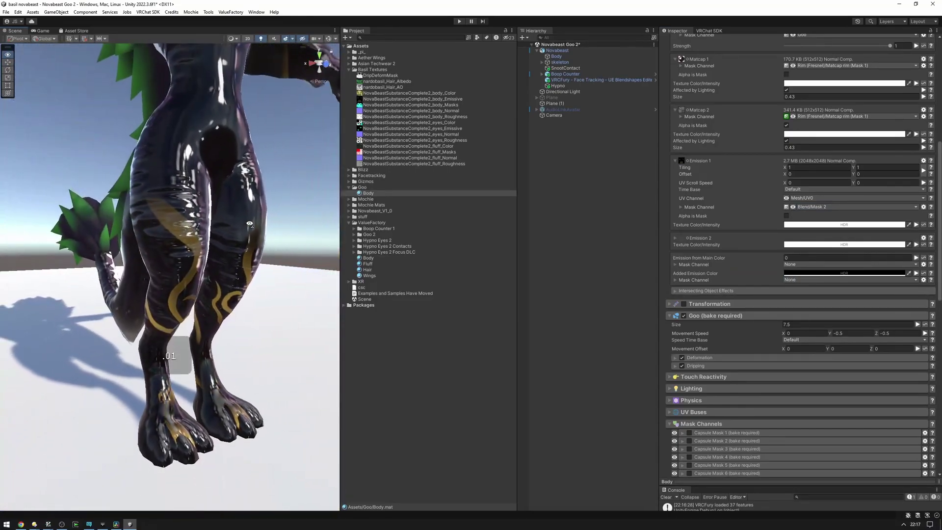
{"action": "scroll", "coordinate": [251, 223], "scroll_direction": "down", "scroll_amount": 5}
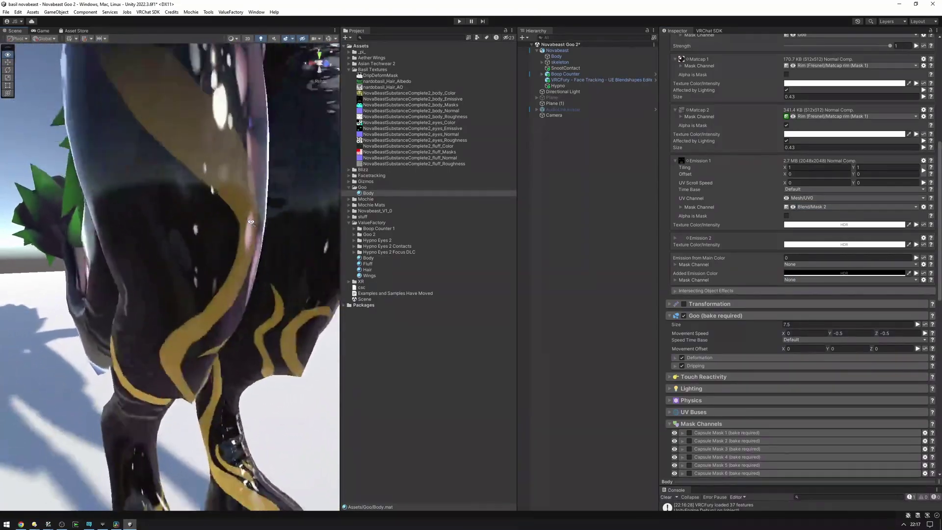
{"action": "scroll", "coordinate": [250, 223], "scroll_direction": "up", "scroll_amount": 5}
{"action": "scroll", "coordinate": [251, 223], "scroll_direction": "down", "scroll_amount": 5}
{"action": "scroll", "coordinate": [250, 223], "scroll_direction": "up", "scroll_amount": 3}
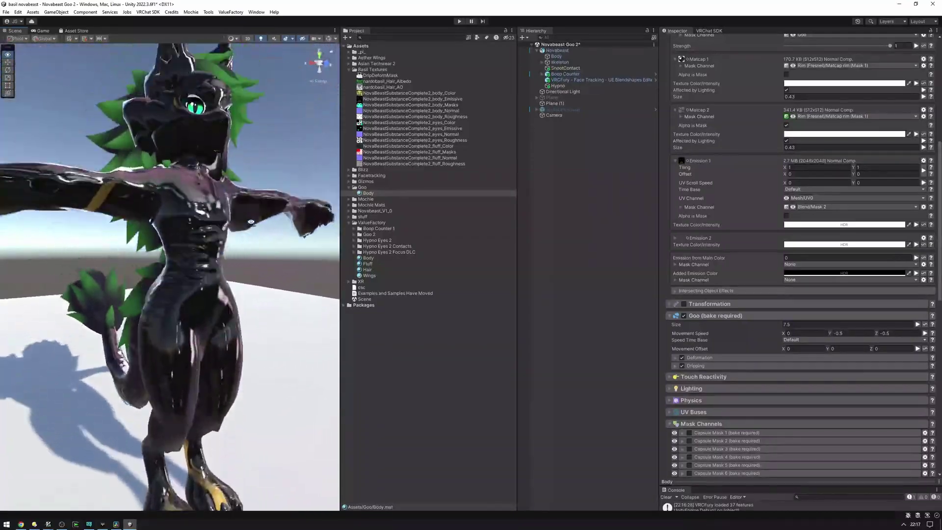
{"action": "scroll", "coordinate": [251, 222], "scroll_direction": "down", "scroll_amount": 2}
{"action": "scroll", "coordinate": [251, 222], "scroll_direction": "up", "scroll_amount": 3}
{"action": "scroll", "coordinate": [252, 223], "scroll_direction": "down", "scroll_amount": 5}
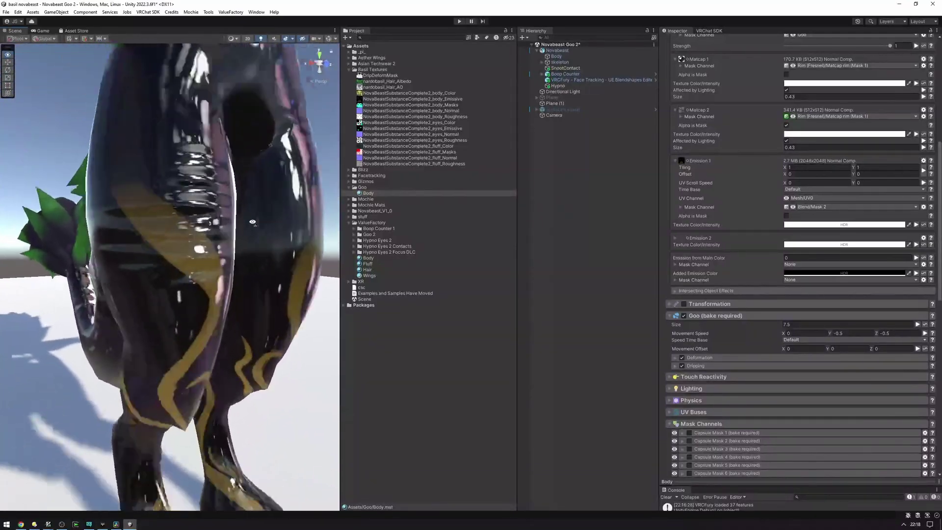
{"action": "scroll", "coordinate": [252, 223], "scroll_direction": "up", "scroll_amount": 8}
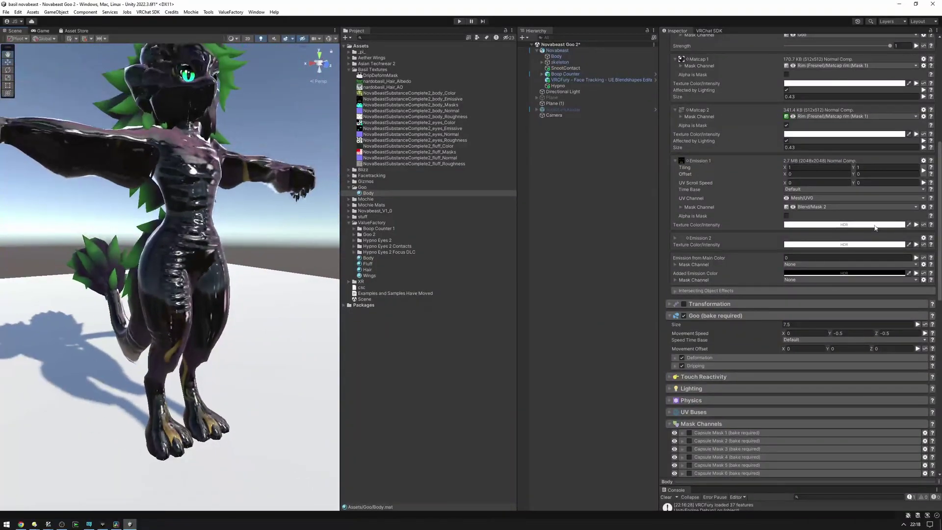
Set the Secondary Normal Map's mask channel to Blend Mask 2.
{"action": "scroll", "coordinate": [875, 228], "scroll_direction": "up", "scroll_amount": 5}
{"action": "scroll", "coordinate": [805, 198], "scroll_direction": "up", "scroll_amount": 2}
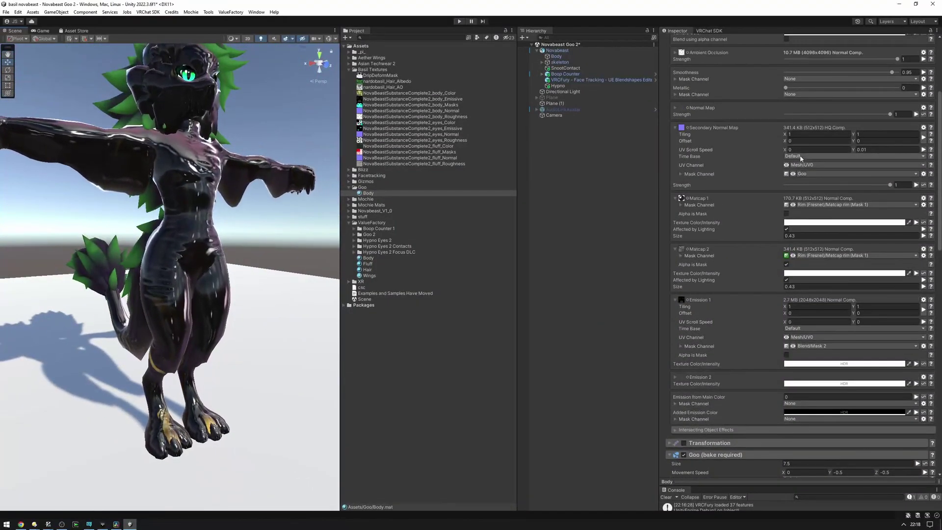
{"action": "left_click", "coordinate": [816, 174]}
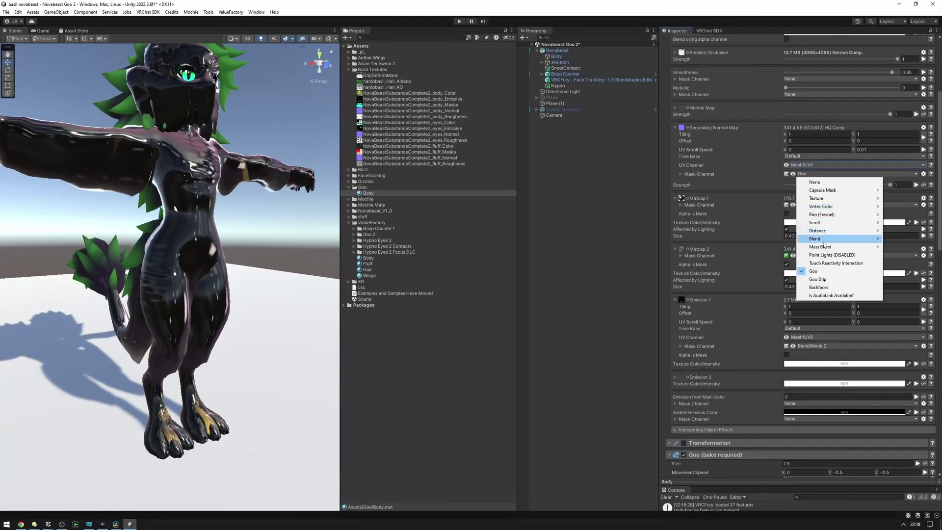
{"action": "mouse_move", "coordinate": [825, 239]}
{"action": "left_click", "coordinate": [761, 248]}
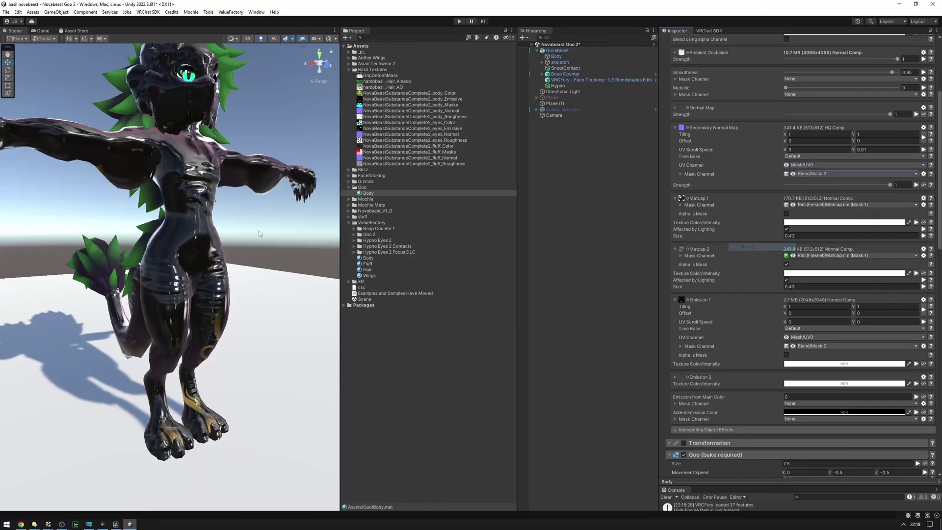
Examine the masked secondary normal map on the avatar's legs and feet from close up and from farther away.
{"action": "key", "text": "w"}
{"action": "right_click_drag", "start_coordinate": [211, 211], "coordinate": [234, 255]}
{"action": "key", "text": "s"}
{"action": "scroll", "coordinate": [225, 222], "scroll_direction": "up", "scroll_amount": 5}
{"action": "scroll", "coordinate": [238, 208], "scroll_direction": "down", "scroll_amount": 5}
{"action": "key", "text": "w"}
{"action": "key", "text": "s"}
{"action": "key", "text": "w"}
Select the floor plane and raise it to about Y 0.33 so it covers the avatar's feet.
{"action": "left_click", "coordinate": [234, 255]}
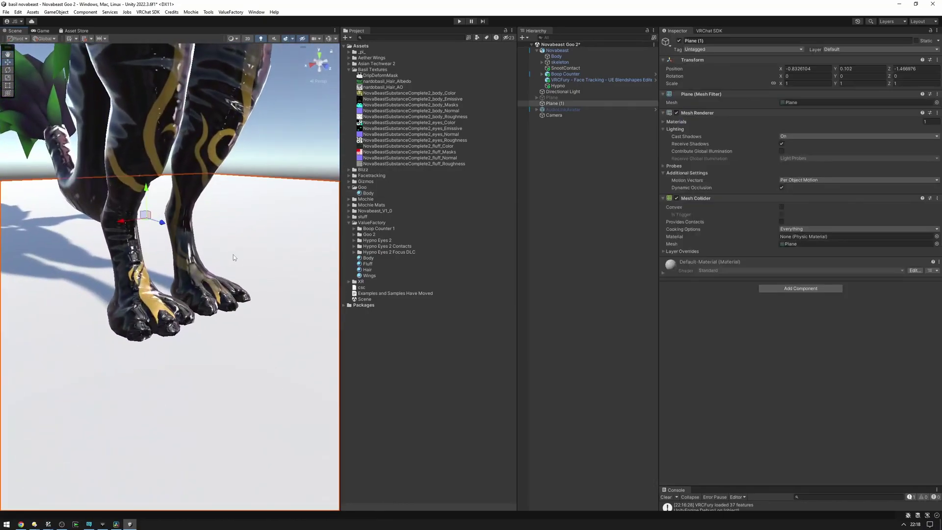
{"action": "left_click", "coordinate": [144, 188]}
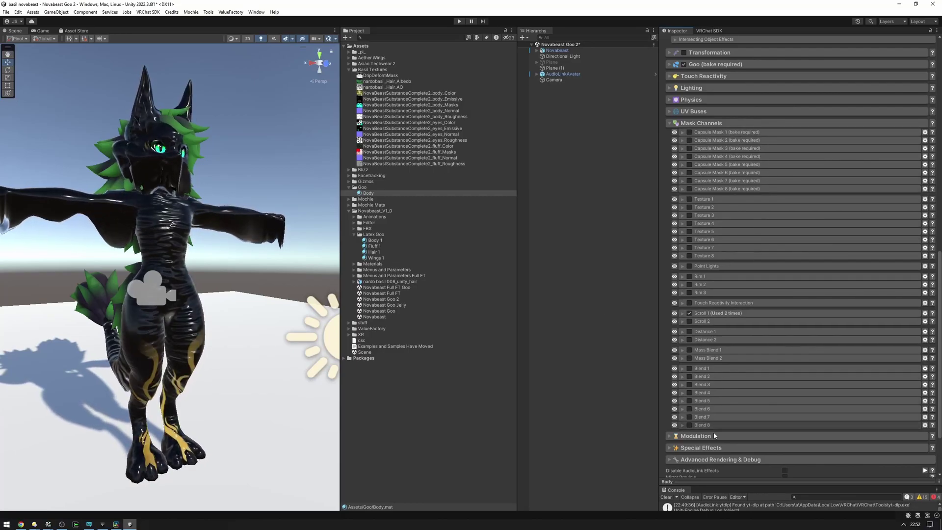
Expand the Scroll 1 mask channel, review its settings and the features using it, and inspect the avatar.
{"action": "left_click", "coordinate": [702, 314]}
{"action": "scroll", "coordinate": [701, 317], "scroll_direction": "down", "scroll_amount": 3}
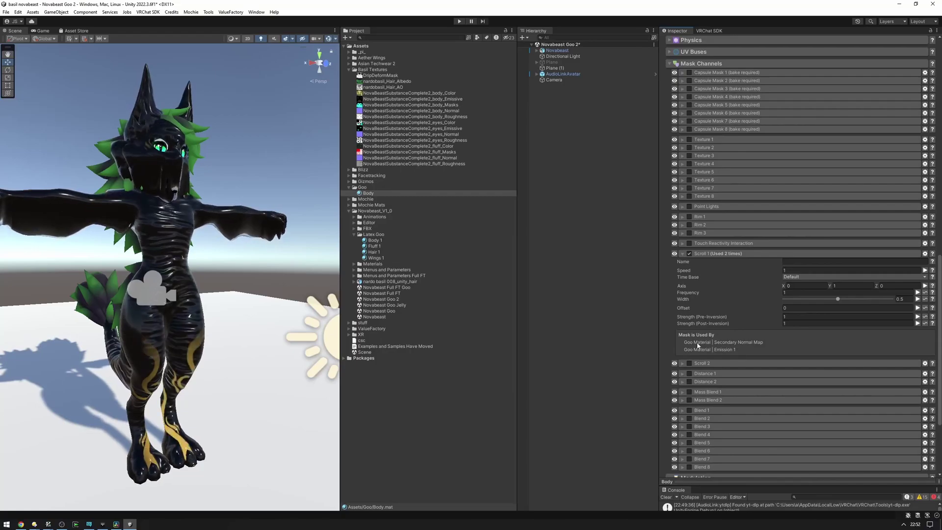
{"action": "key", "text": "d"}
{"action": "right_click_drag", "start_coordinate": [269, 298], "coordinate": [250, 290]}
{"action": "key", "text": "w"}
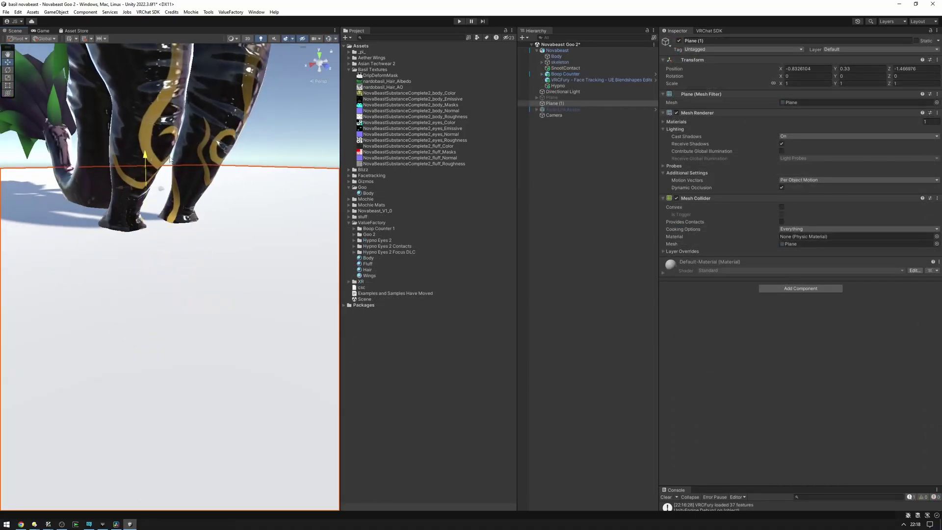
Lower the floor plane back to Y 0.102 beneath the avatar's feet.
{"action": "left_click_drag", "start_coordinate": [170, 160], "coordinate": [187, 203]}
{"action": "right_click_drag", "start_coordinate": [236, 209], "coordinate": [246, 196]}
{"action": "key", "text": "s"}
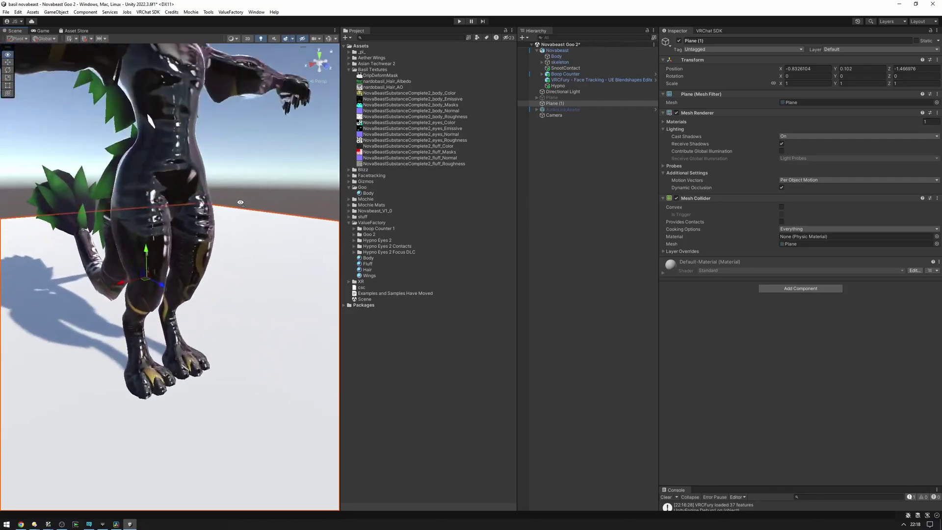
Reopen the Goo folder's Body material and check the copy, paste and reset options of Capsule Mask 1.
{"action": "left_click", "coordinate": [399, 194]}
{"action": "scroll", "coordinate": [707, 263], "scroll_direction": "down", "scroll_amount": 10}
{"action": "scroll", "coordinate": [731, 273], "scroll_direction": "down", "scroll_amount": 10}
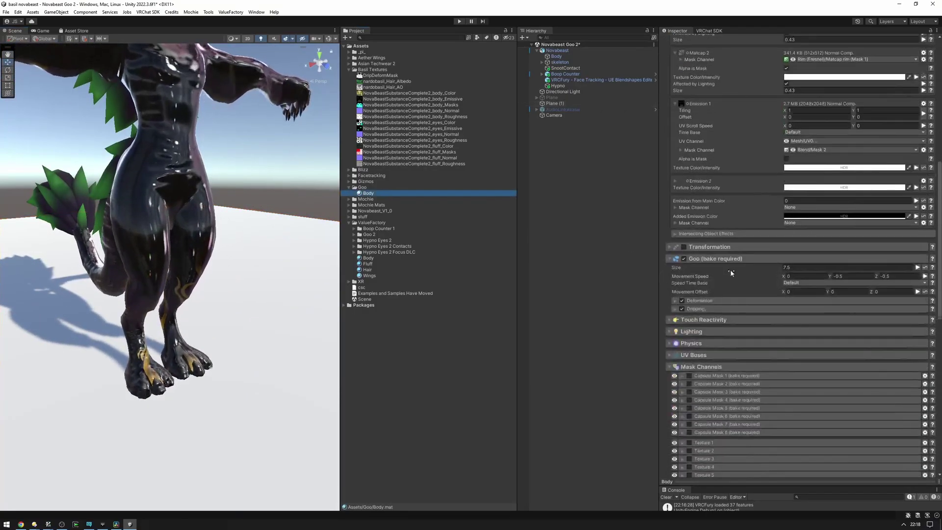
{"action": "scroll", "coordinate": [722, 276], "scroll_direction": "up", "scroll_amount": 10}
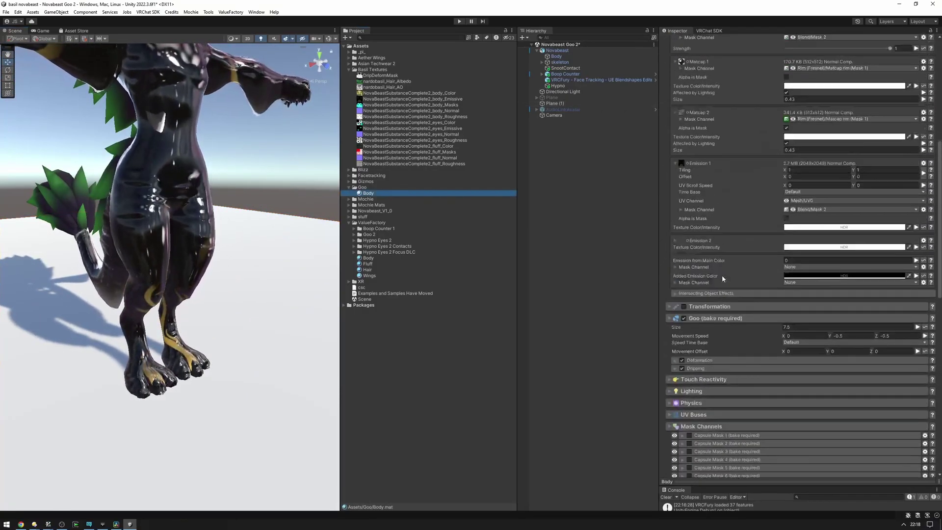
{"action": "scroll", "coordinate": [778, 271], "scroll_direction": "down", "scroll_amount": 10}
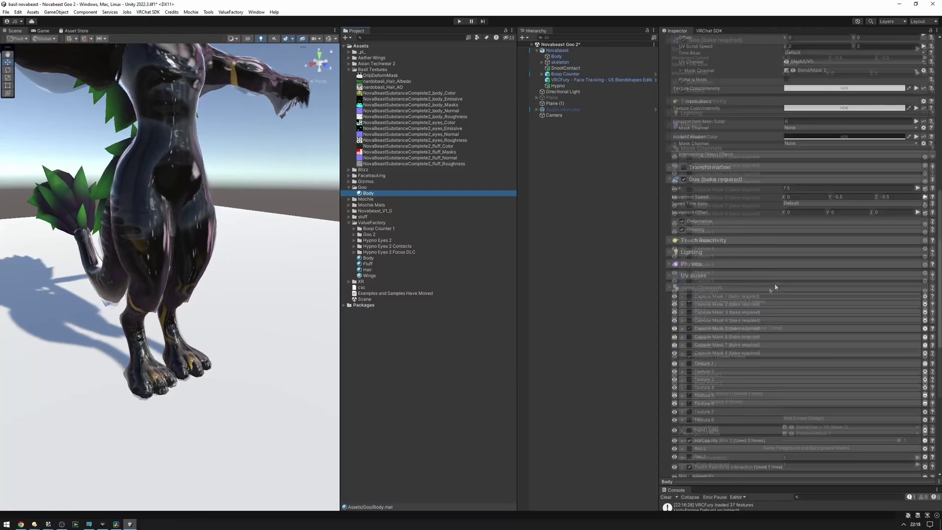
{"action": "scroll", "coordinate": [770, 287], "scroll_direction": "up", "scroll_amount": 3}
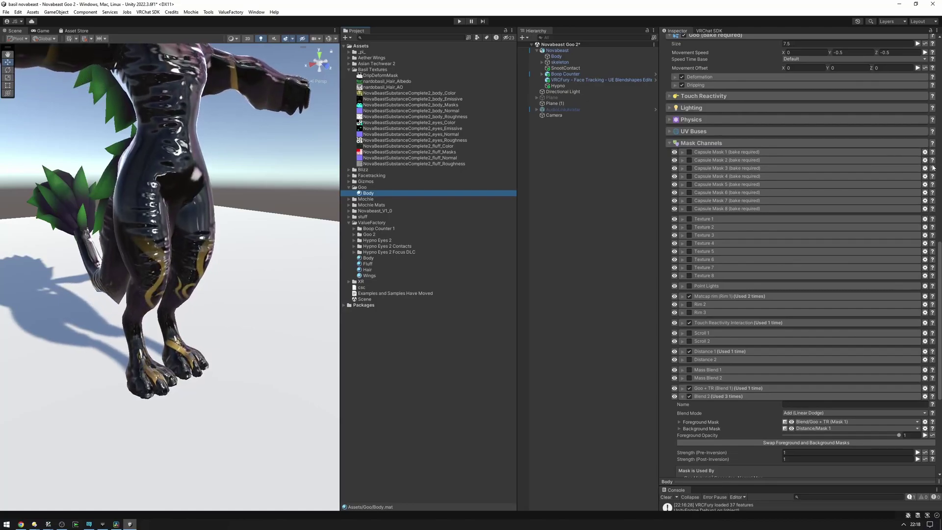
{"action": "right_click", "coordinate": [708, 154]}
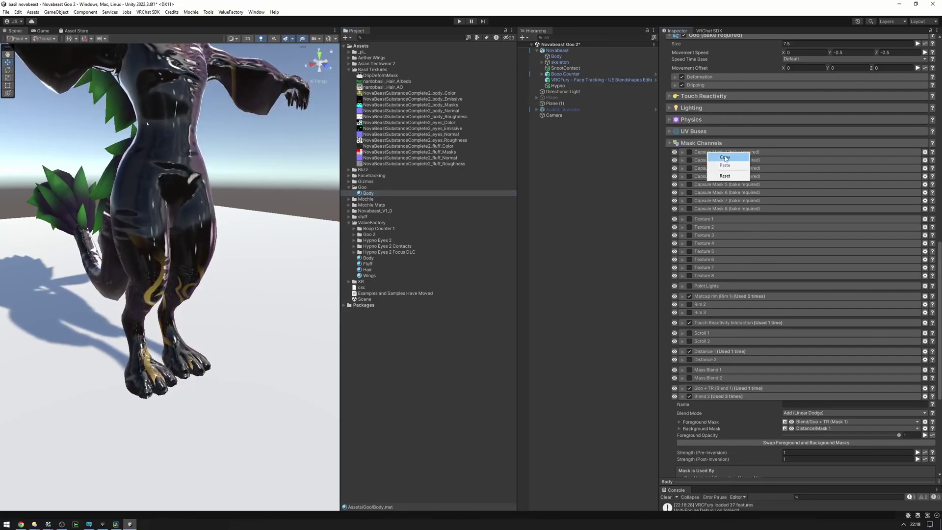
{"action": "left_click", "coordinate": [729, 192]}
Copy the Matcap rim (Rim 1) mask channel and paste it onto Rim 3.
{"action": "scroll", "coordinate": [704, 343], "scroll_direction": "down", "scroll_amount": 3}
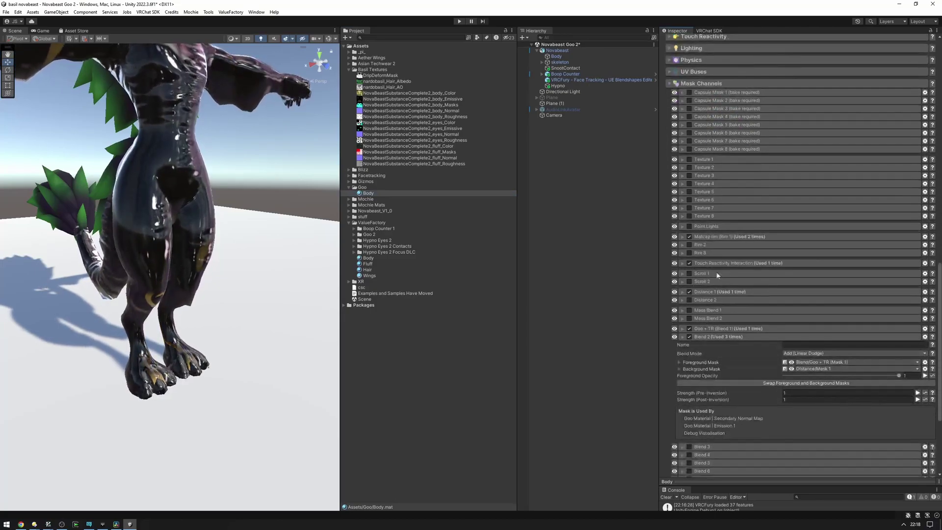
{"action": "right_click", "coordinate": [734, 240]}
{"action": "left_click", "coordinate": [741, 244]}
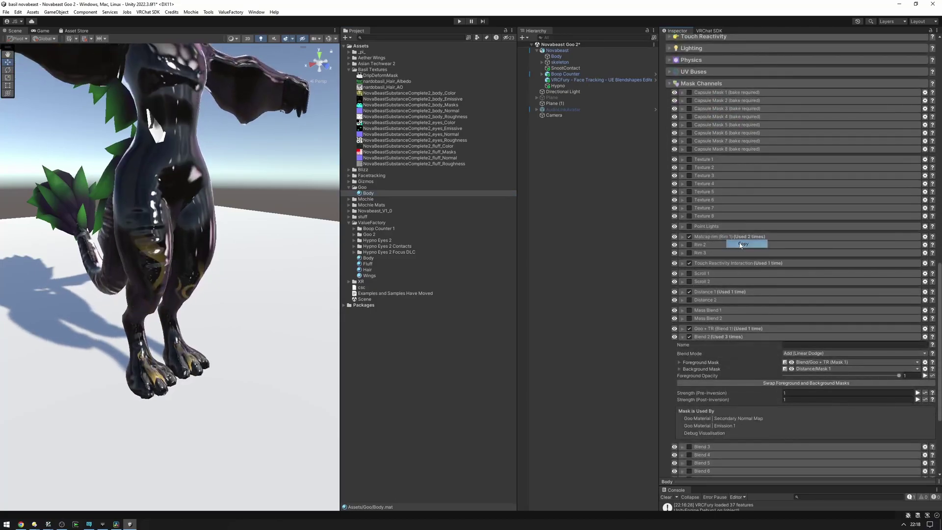
{"action": "right_click", "coordinate": [713, 254]}
{"action": "left_click", "coordinate": [724, 269]}
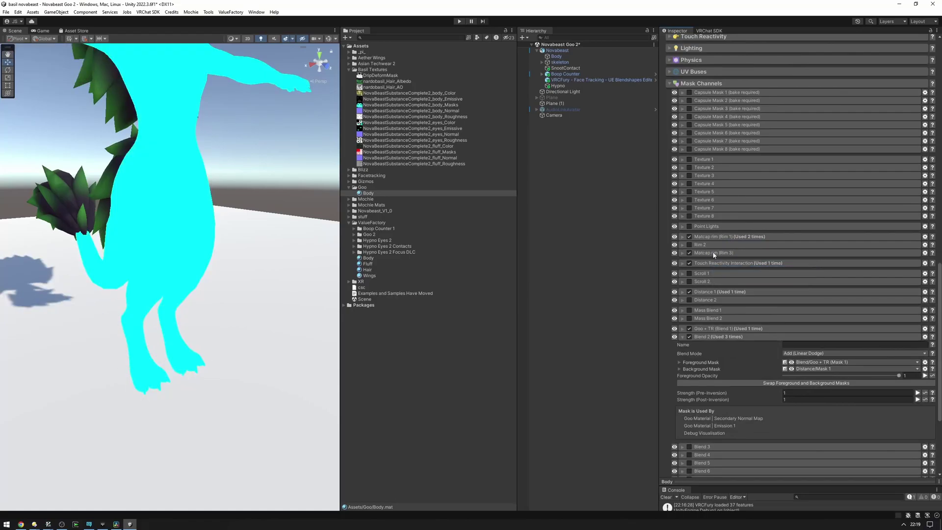
Check the pasted settings in the Rim 3 mask channel and reset it to its defaults.
{"action": "left_click", "coordinate": [714, 253]}
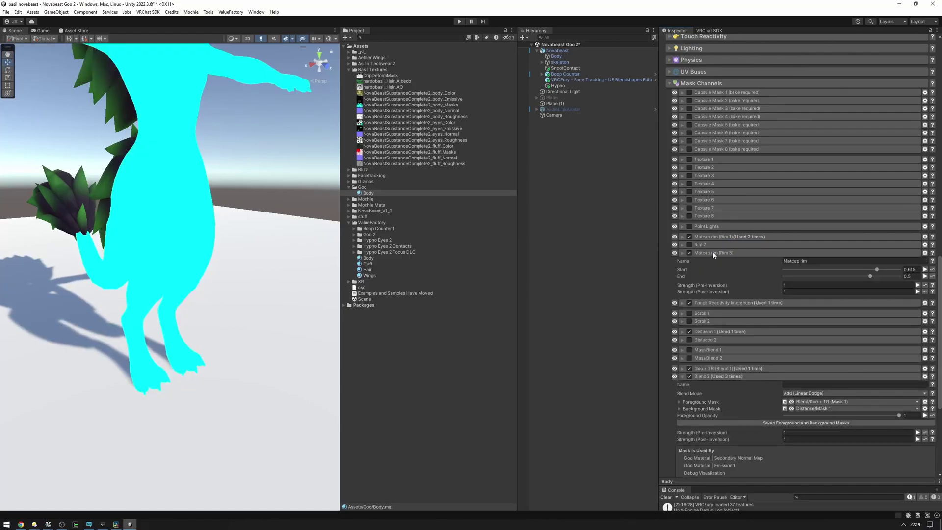
{"action": "left_click", "coordinate": [714, 253]}
{"action": "right_click", "coordinate": [714, 253]}
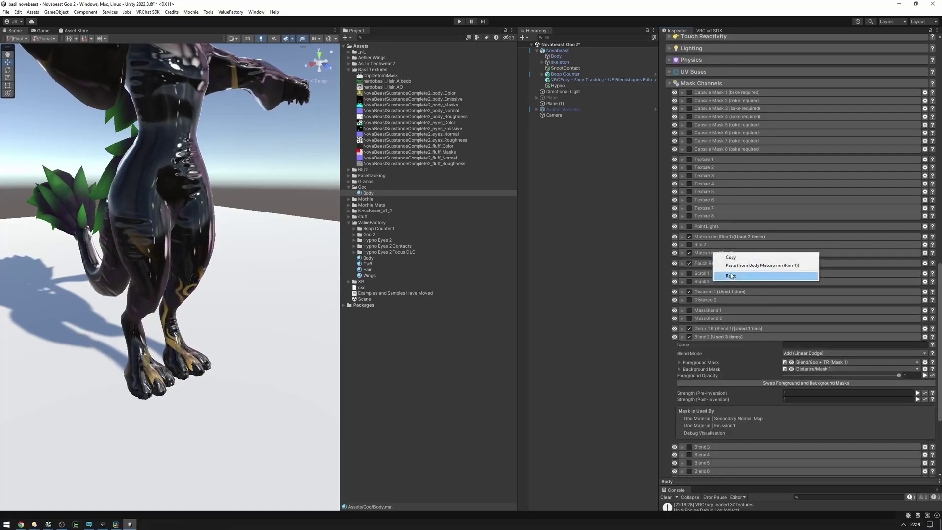
{"action": "left_click", "coordinate": [722, 273]}
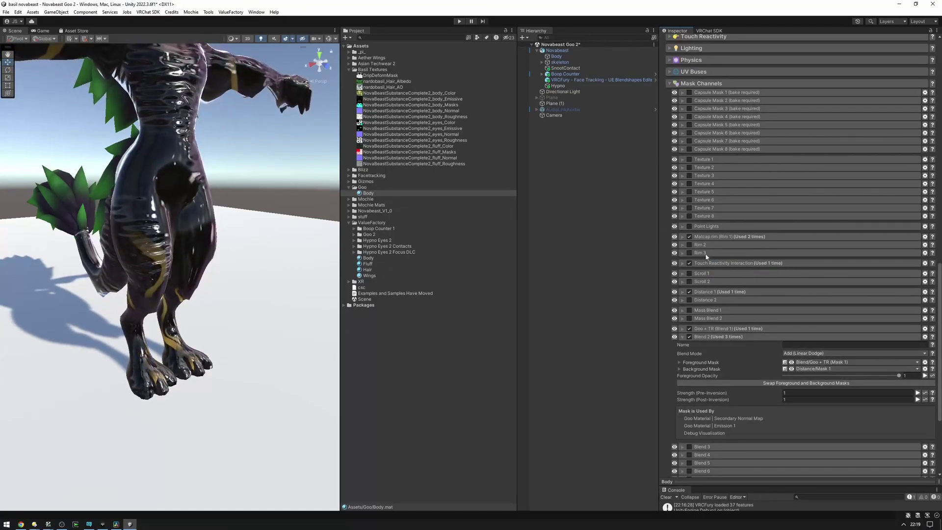
Review the mask channel choices for the Secondary Normal Map and open the Mask Channel help text.
{"action": "scroll", "coordinate": [798, 253], "scroll_direction": "up", "scroll_amount": 20}
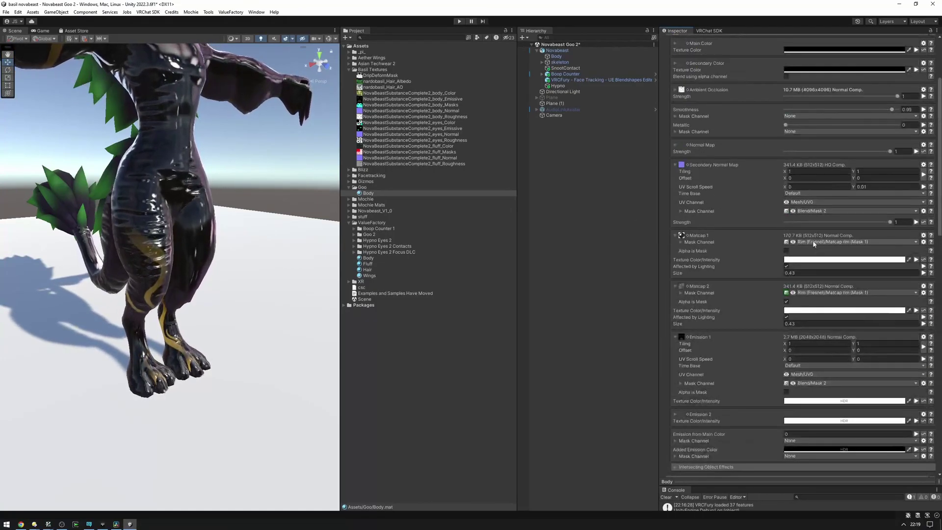
{"action": "scroll", "coordinate": [798, 253], "scroll_direction": "down", "scroll_amount": 4}
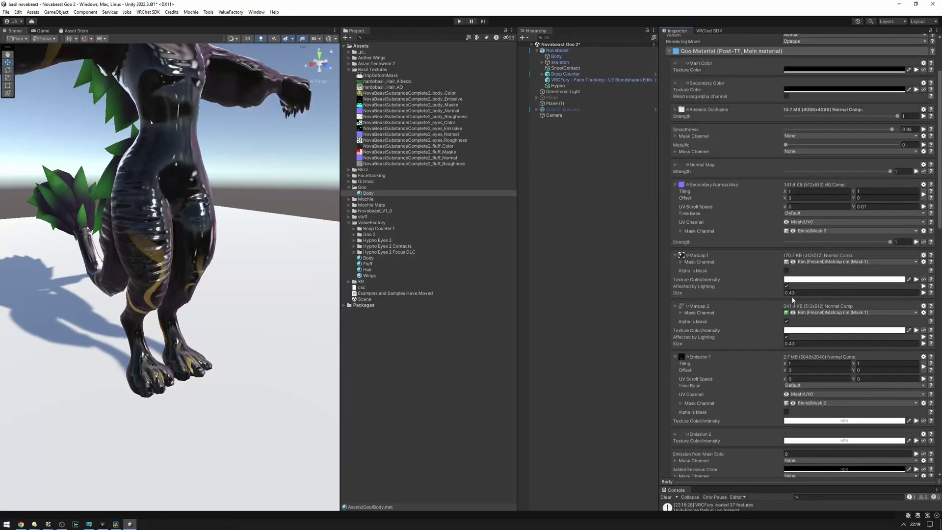
{"action": "left_click", "coordinate": [805, 231]}
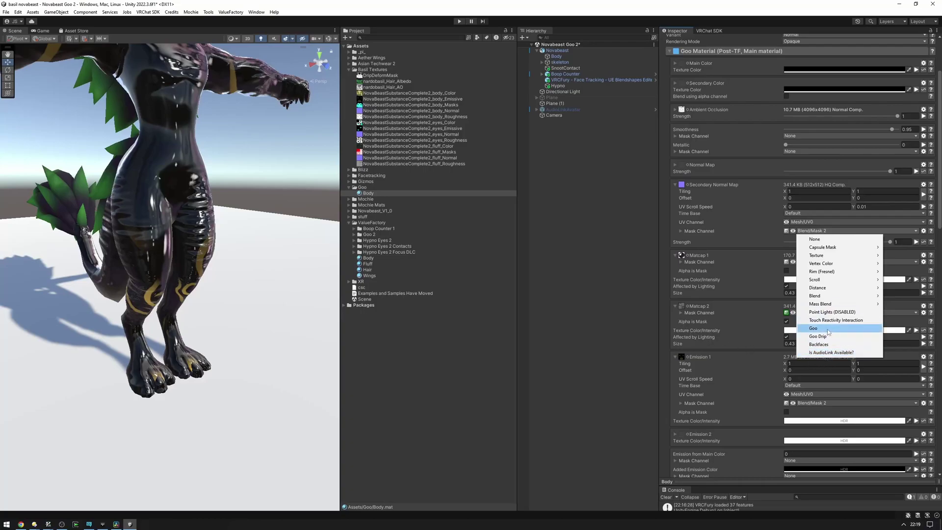
{"action": "left_click", "coordinate": [931, 232]}
{"action": "left_click", "coordinate": [932, 231]}
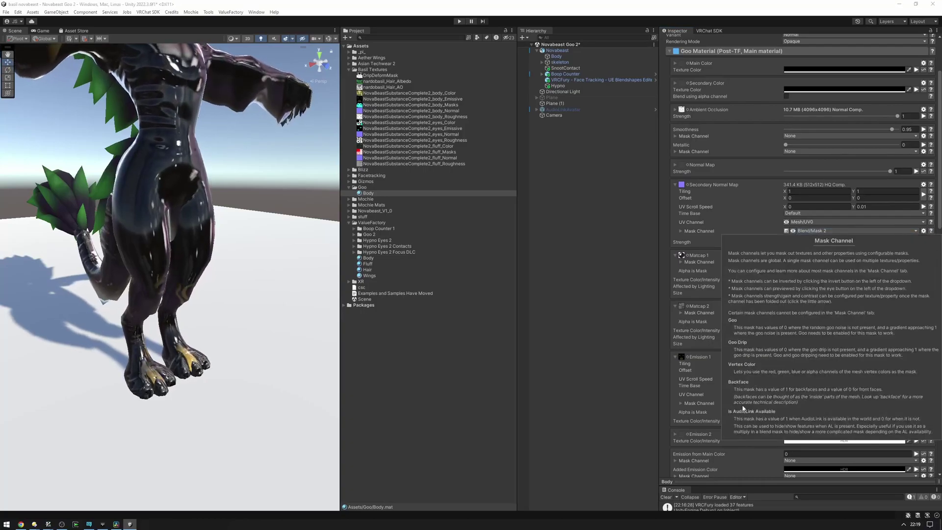
Open the Goo Shader manual and read the FAQ entry "Mask Channels: what are they?".
{"action": "scroll", "coordinate": [717, 344], "scroll_direction": "up", "scroll_amount": 3}
{"action": "left_click", "coordinate": [734, 94]}
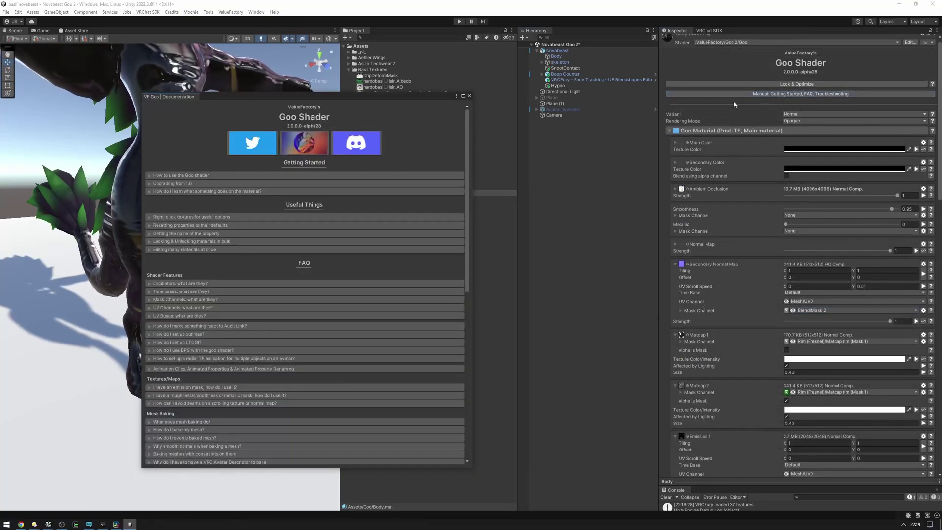
{"action": "left_click", "coordinate": [200, 299]}
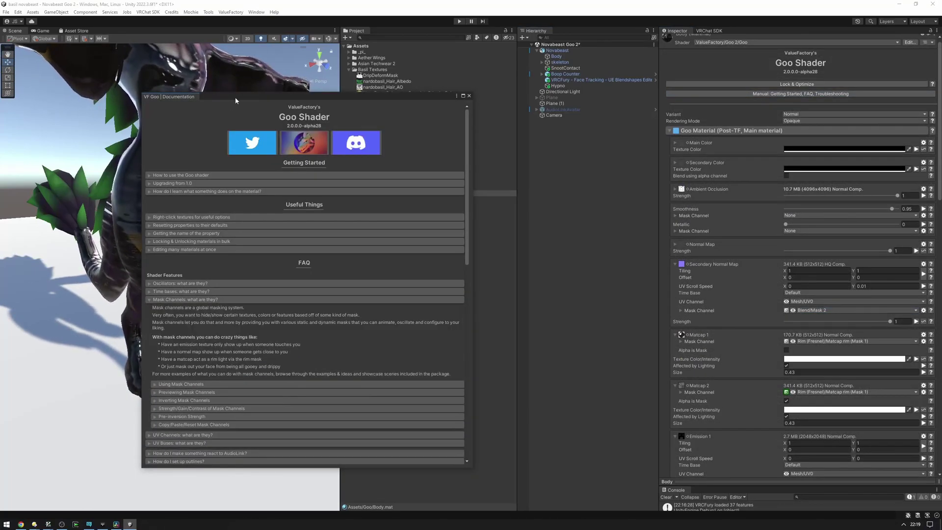
{"action": "left_click_drag", "start_coordinate": [231, 98], "coordinate": [481, 53]}
{"action": "scroll", "coordinate": [468, 272], "scroll_direction": "down", "scroll_amount": 3}
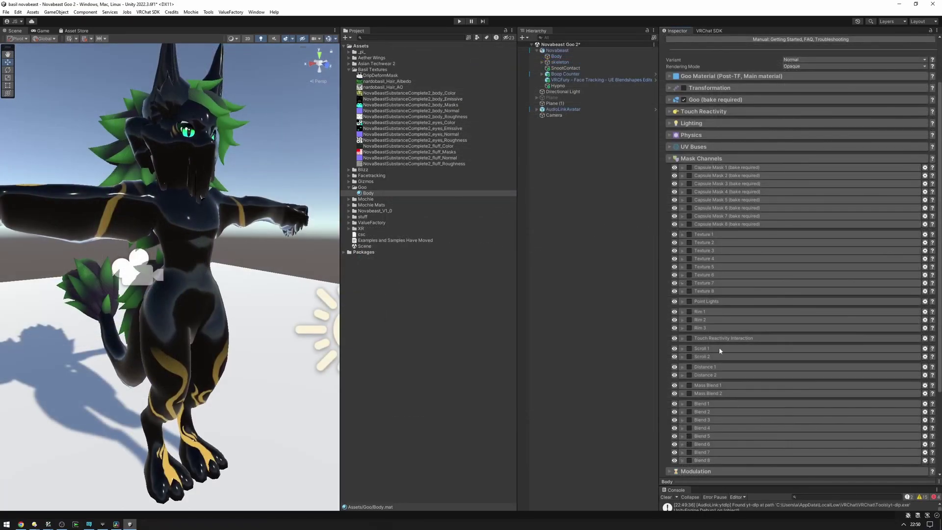
{"action": "scroll", "coordinate": [719, 346], "scroll_direction": "up", "scroll_amount": 3}
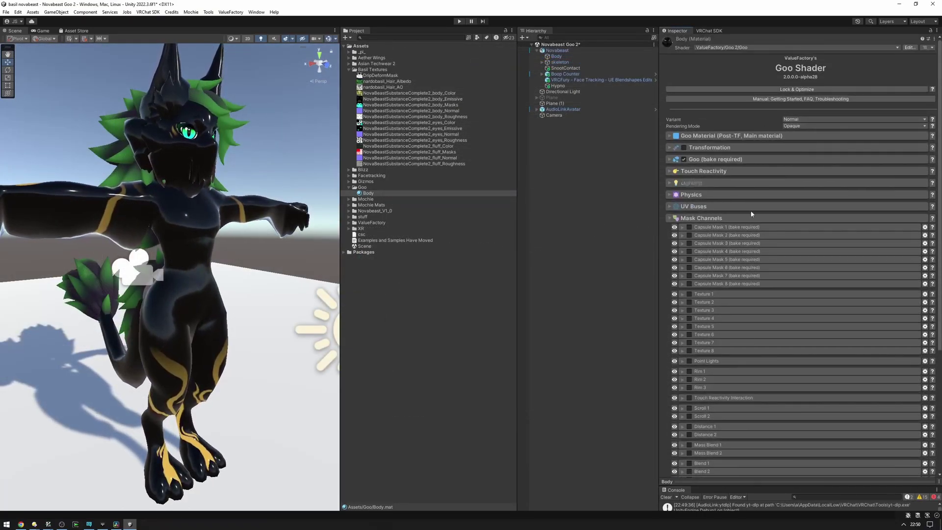
{"action": "scroll", "coordinate": [759, 282], "scroll_direction": "down", "scroll_amount": 4}
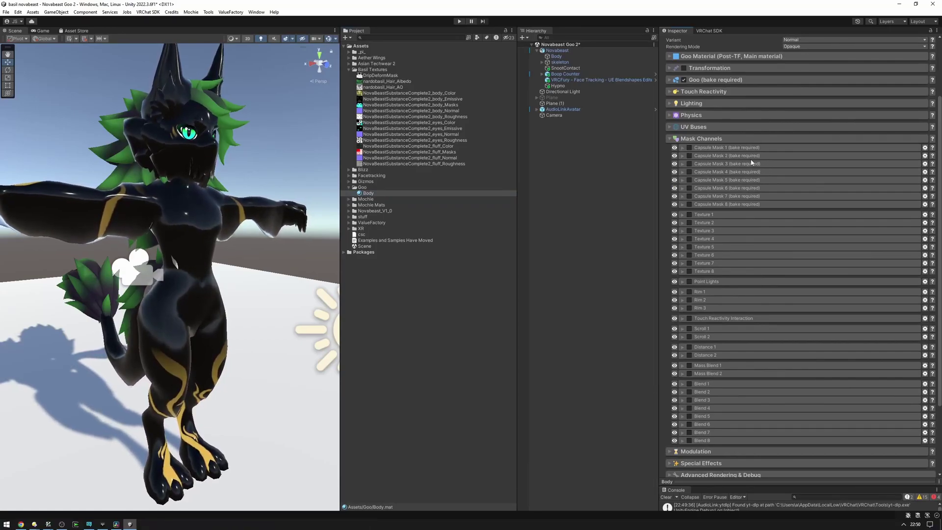
{"action": "scroll", "coordinate": [738, 140], "scroll_direction": "up", "scroll_amount": 3}
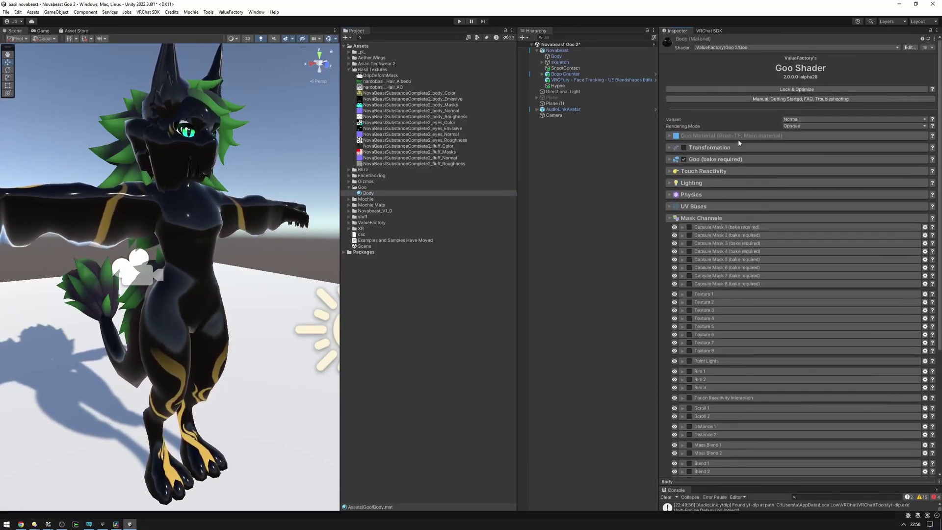
{"action": "scroll", "coordinate": [738, 139], "scroll_direction": "down", "scroll_amount": 2}
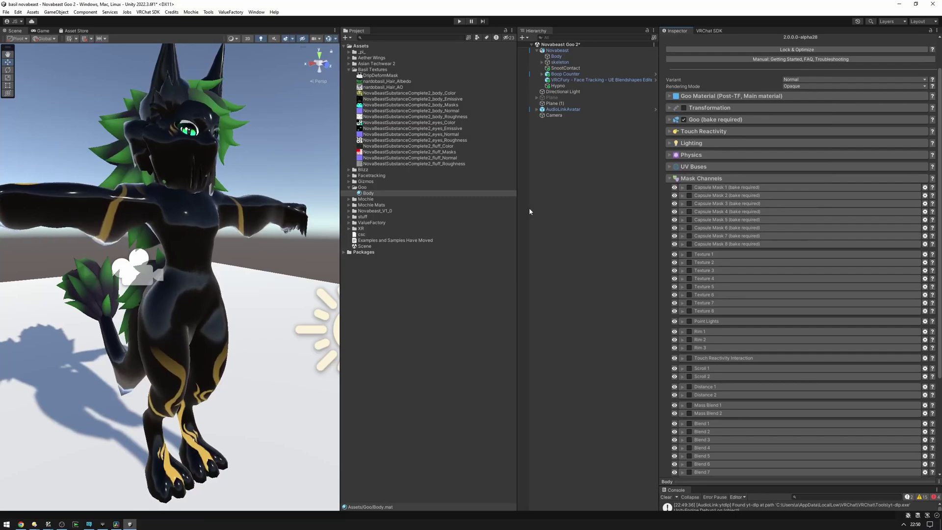
Open the Showcase Scene from the ValueFactory Goo 2 assets.
{"action": "left_click", "coordinate": [349, 223]}
{"action": "scroll", "coordinate": [388, 295], "scroll_direction": "down", "scroll_amount": 8}
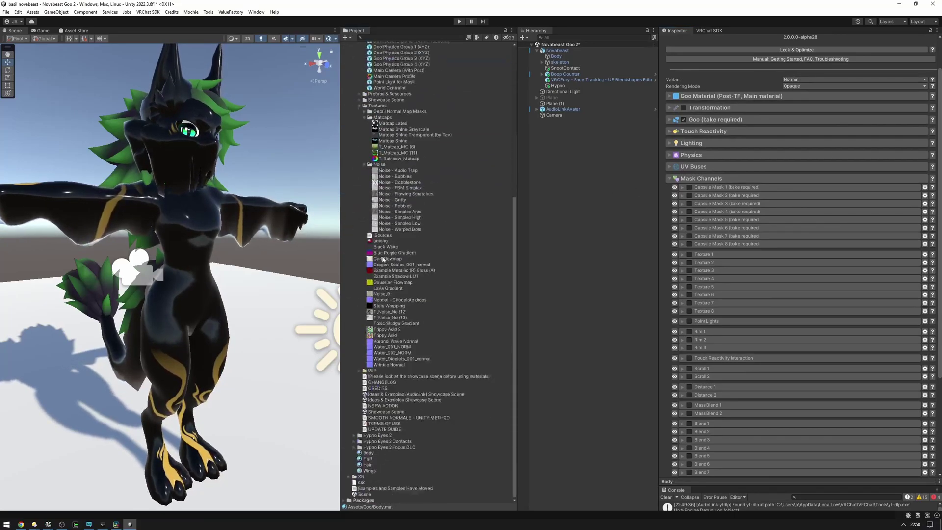
{"action": "left_click", "coordinate": [386, 412]}
{"action": "double_click", "coordinate": [386, 411]}
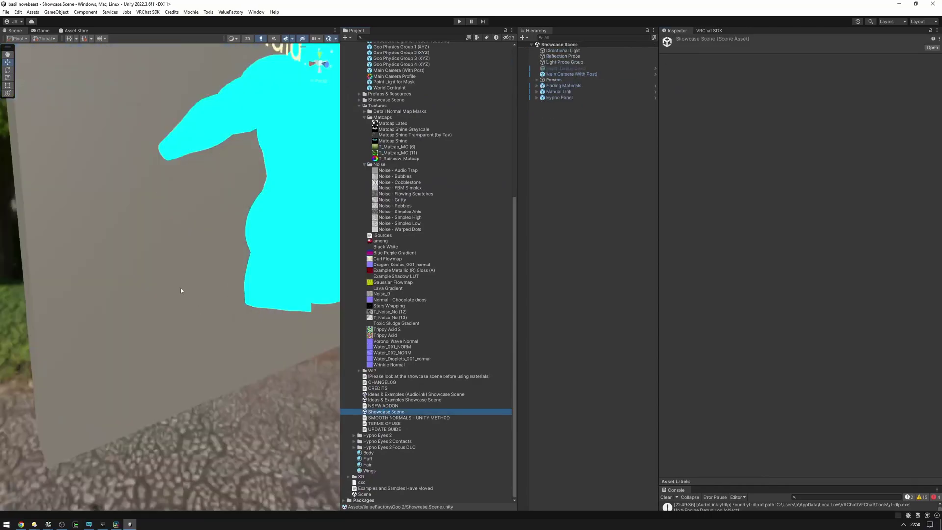
Look over the preset mannequins, select the Lava mannequin's body and expand its Lava material.
{"action": "right_click_drag", "start_coordinate": [251, 252], "coordinate": [261, 270]}
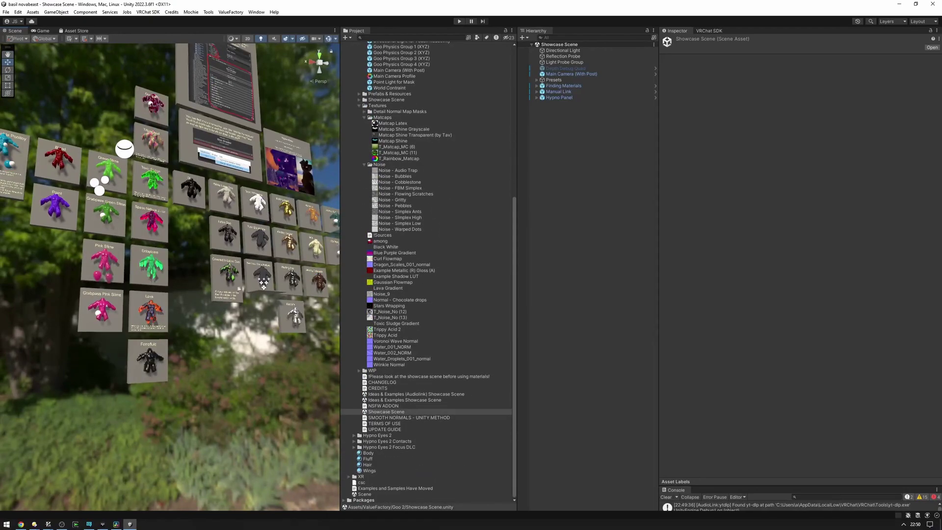
{"action": "right_click_drag", "start_coordinate": [191, 291], "coordinate": [166, 265]}
{"action": "key", "text": "w"}
{"action": "scroll", "coordinate": [187, 305], "scroll_direction": "up", "scroll_amount": 4}
{"action": "left_click", "coordinate": [165, 265]}
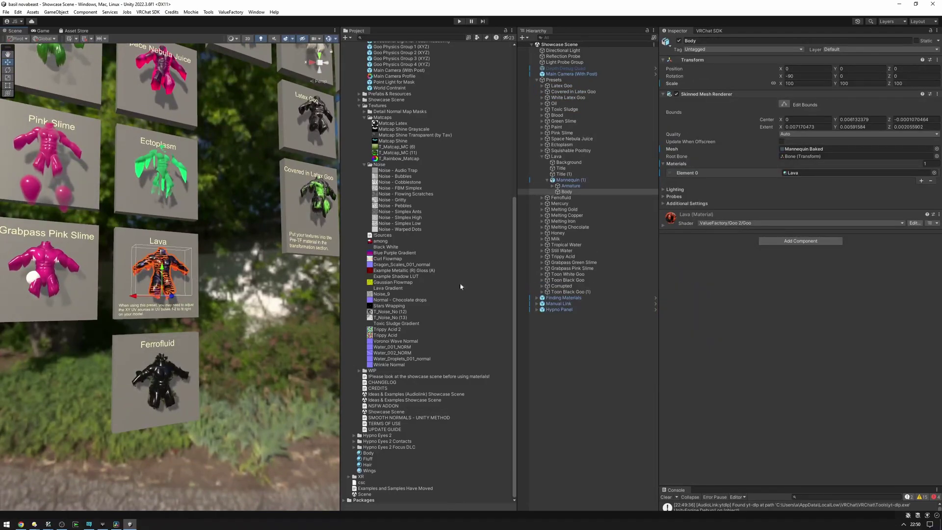
{"action": "left_click", "coordinate": [686, 227]}
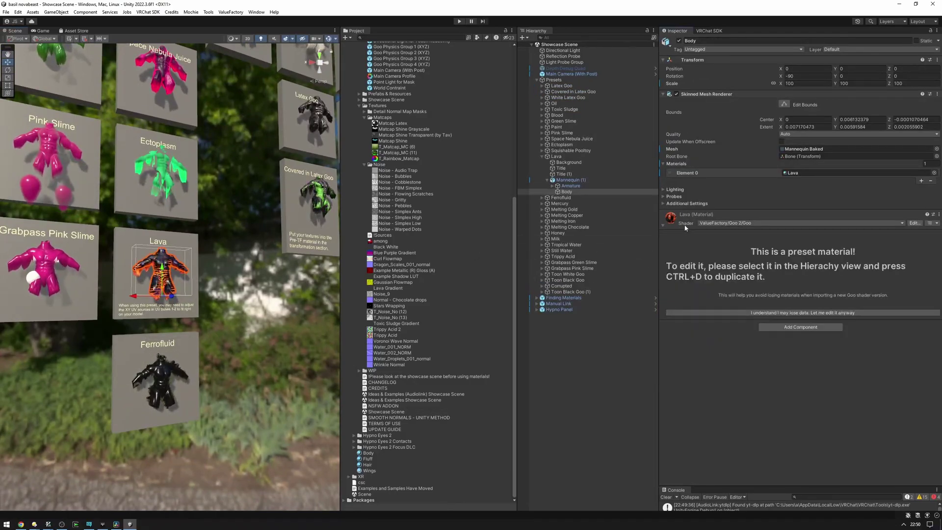
Unlock the Lava preset material for editing and review which of its mask channels are enabled and in use.
{"action": "left_click", "coordinate": [724, 312]}
{"action": "scroll", "coordinate": [731, 304], "scroll_direction": "down", "scroll_amount": 10}
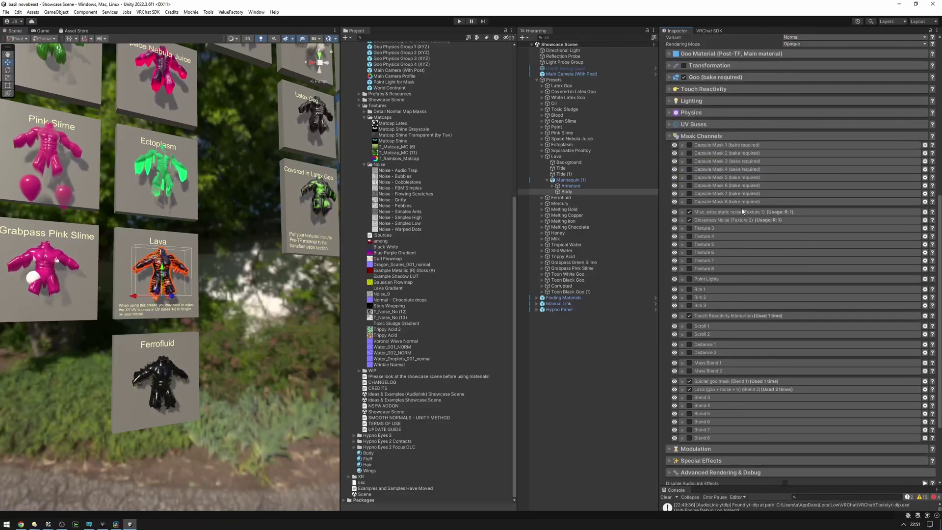
{"action": "scroll", "coordinate": [728, 272], "scroll_direction": "down", "scroll_amount": 4}
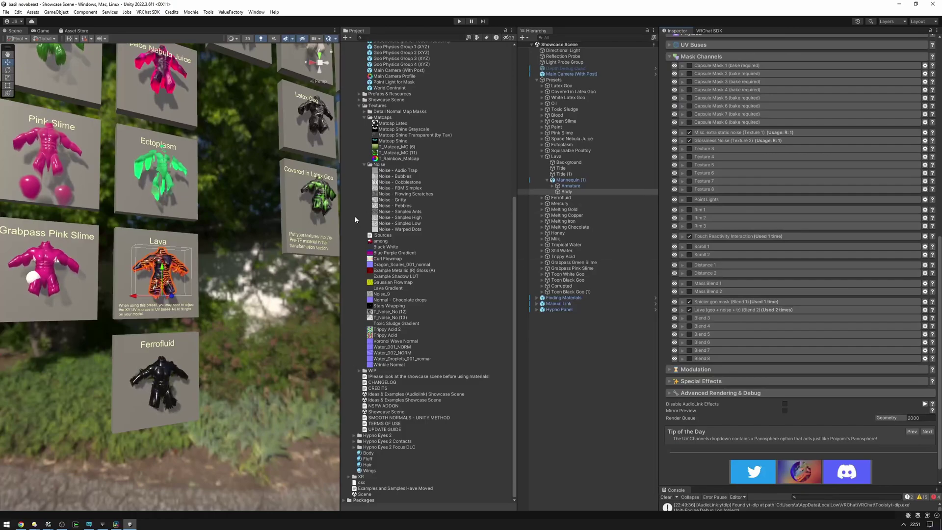
Open the Ideas & Examples Showcase Scene and look over its emission and matcap example mannequins.
{"action": "double_click", "coordinate": [443, 401]}
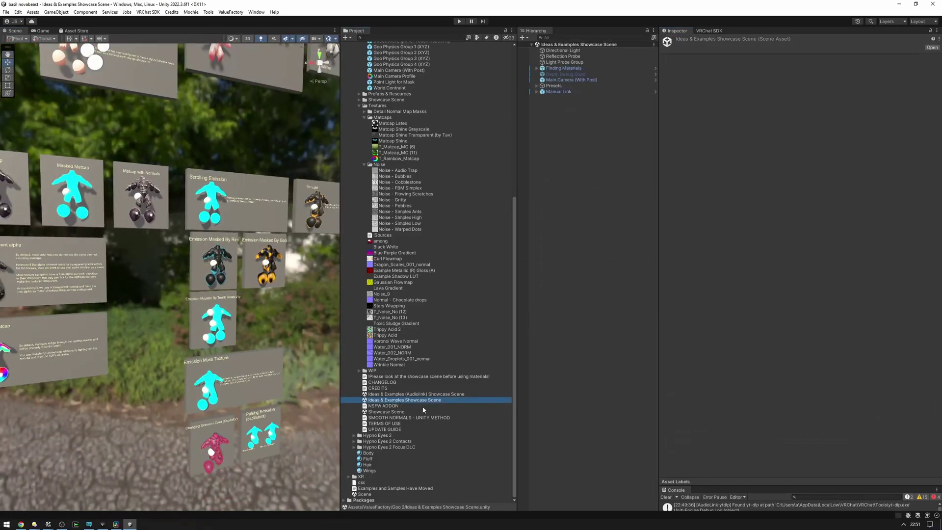
{"action": "mouse_move", "coordinate": [197, 355]}
{"action": "right_mouse_down"}
{"action": "mouse_move", "coordinate": [169, 350]}
{"action": "mouse_move", "coordinate": [191, 347]}
{"action": "mouse_move", "coordinate": [176, 337]}
{"action": "mouse_move", "coordinate": [202, 339]}
{"action": "right_mouse_up"}
{"action": "key", "text": "w"}
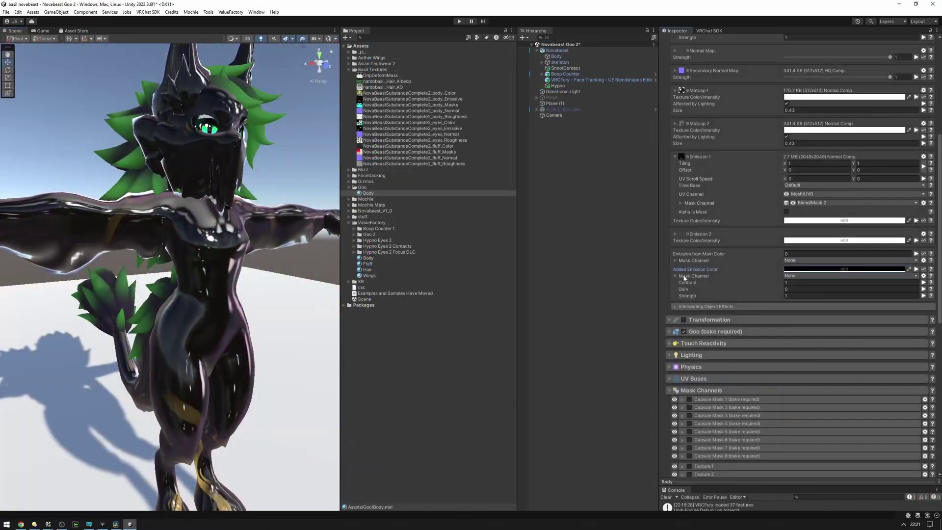
On the Novabeast Body material, expand the Added Emission Color's mask channel settings and set the color to full red (1, 0, 0).
{"action": "left_click", "coordinate": [694, 276]}
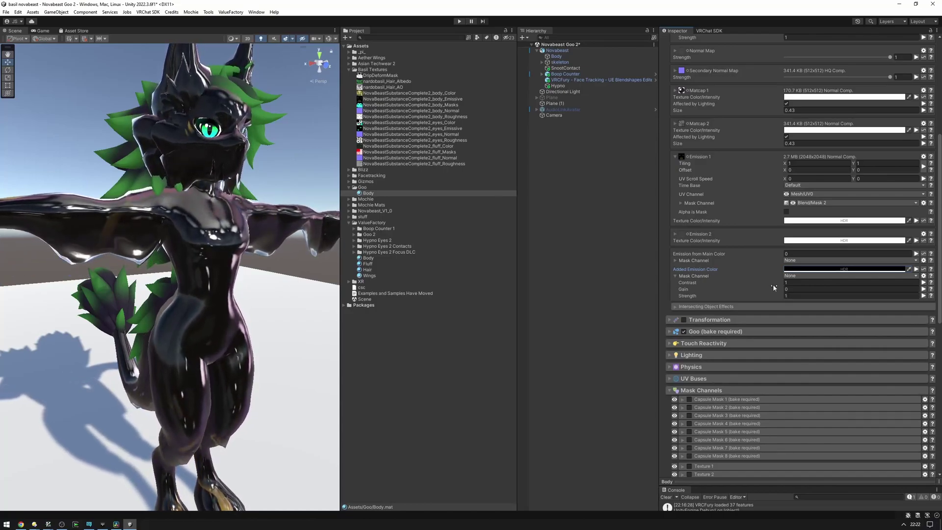
{"action": "left_click", "coordinate": [804, 270]}
{"action": "left_click_drag", "start_coordinate": [847, 327], "coordinate": [865, 306]}
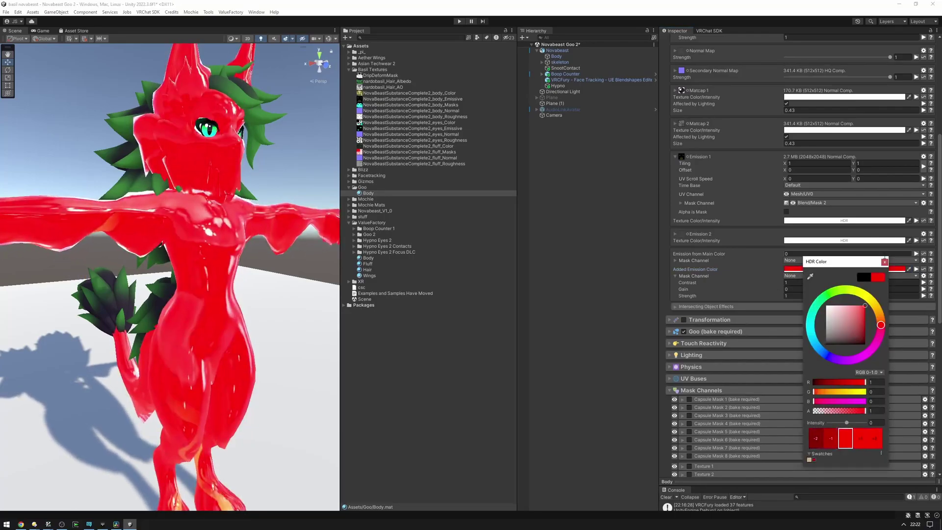
{"action": "left_click", "coordinate": [885, 261]}
Limit the Added Emission Color with the Goo Drip mask channel and inspect the effect around the avatar.
{"action": "left_click", "coordinate": [827, 276]}
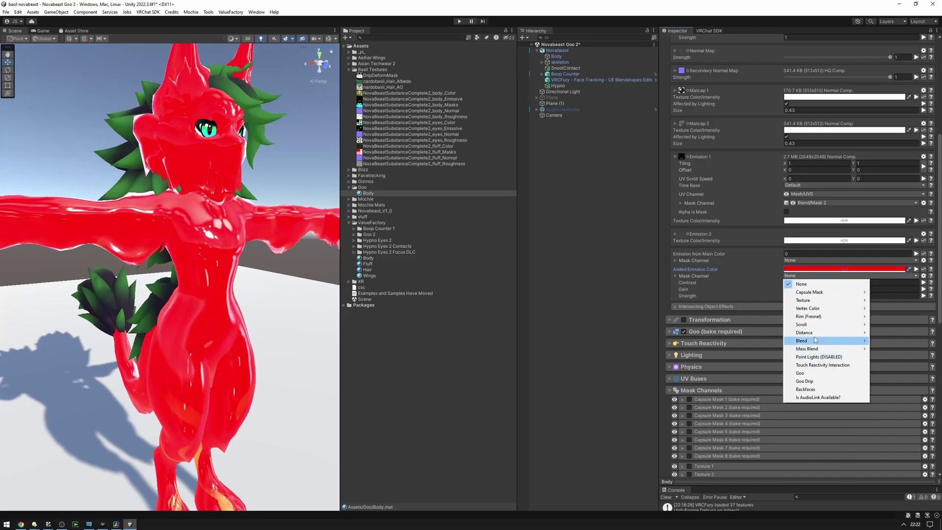
{"action": "left_click", "coordinate": [800, 381]}
{"action": "scroll", "coordinate": [293, 290], "scroll_direction": "down", "scroll_amount": 4}
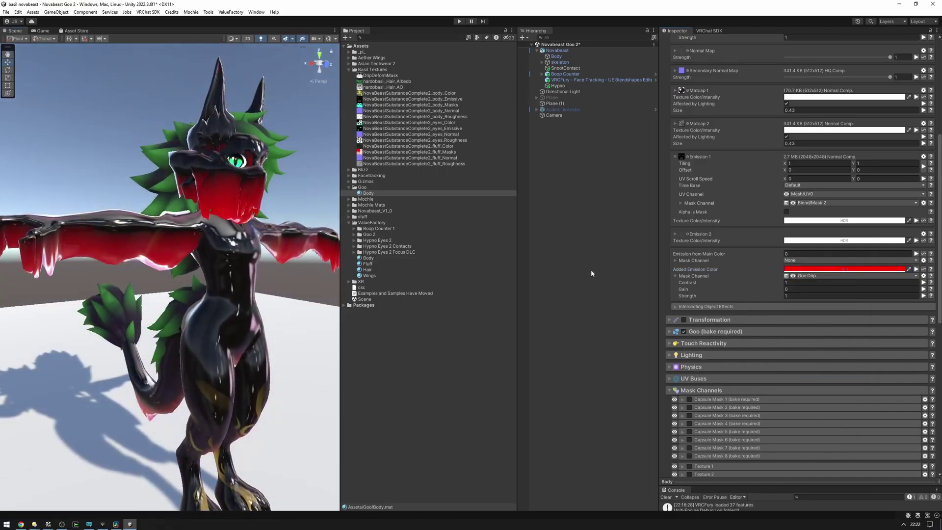
{"action": "scroll", "coordinate": [304, 265], "scroll_direction": "down", "scroll_amount": 4}
{"action": "right_click_drag", "start_coordinate": [303, 261], "coordinate": [314, 252]}
{"action": "key", "text": "w"}
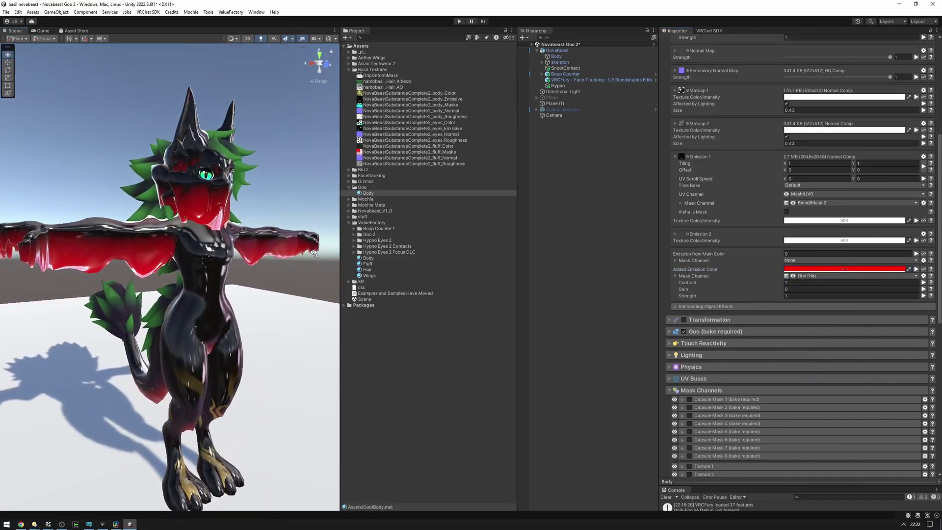
{"action": "left_click_drag", "start_coordinate": [247, 233], "coordinate": [181, 228], "text": "alt"}
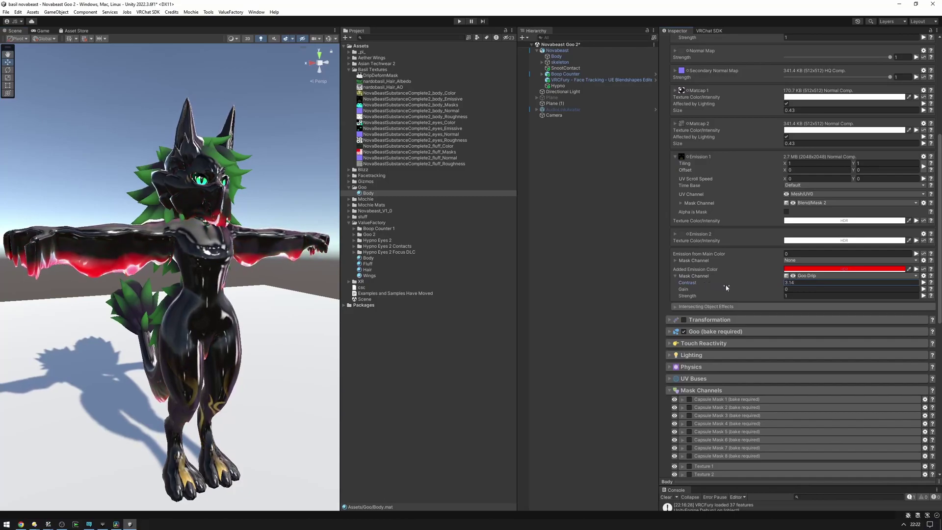
Try a slightly negative Gain on the Goo Drip mask of the Added Emission Color, and undo it.
{"action": "left_click_drag", "start_coordinate": [760, 289], "coordinate": [737, 288]}
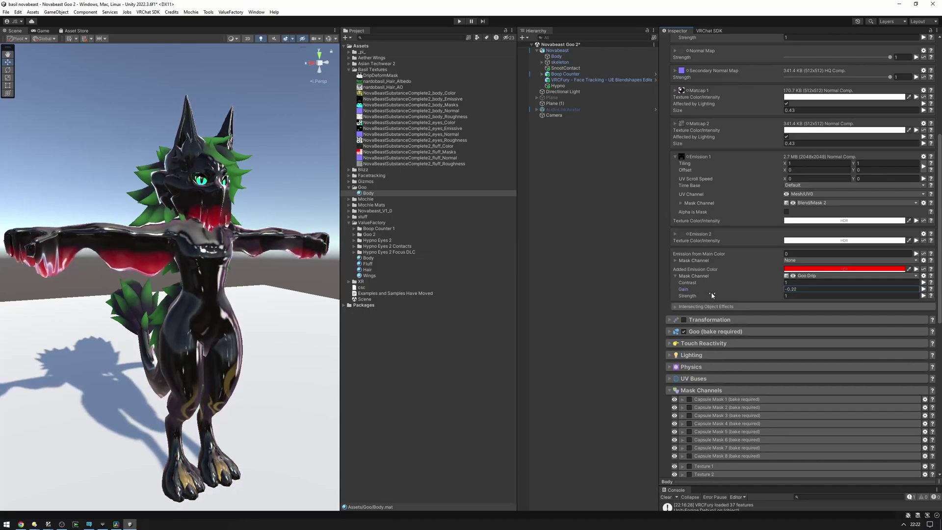
{"action": "key", "text": "ctrl+z"}
{"action": "key", "text": "Tab"}
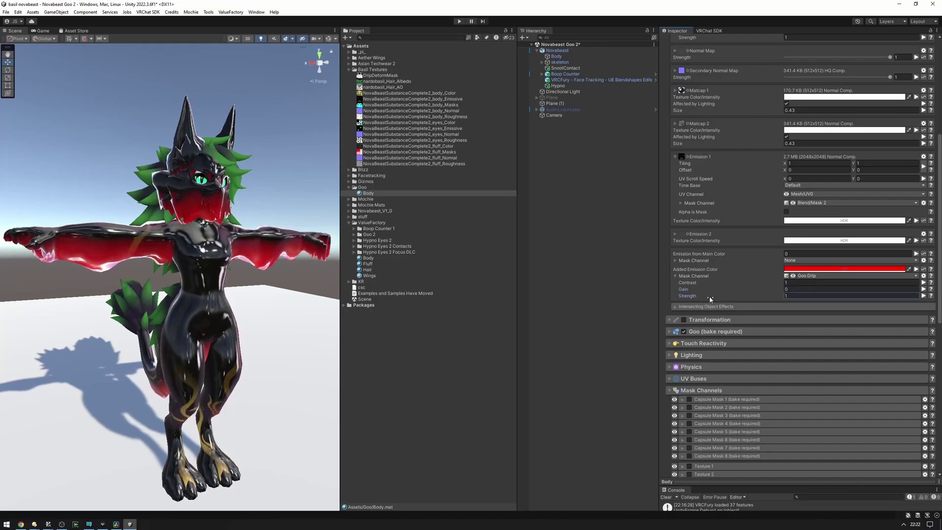
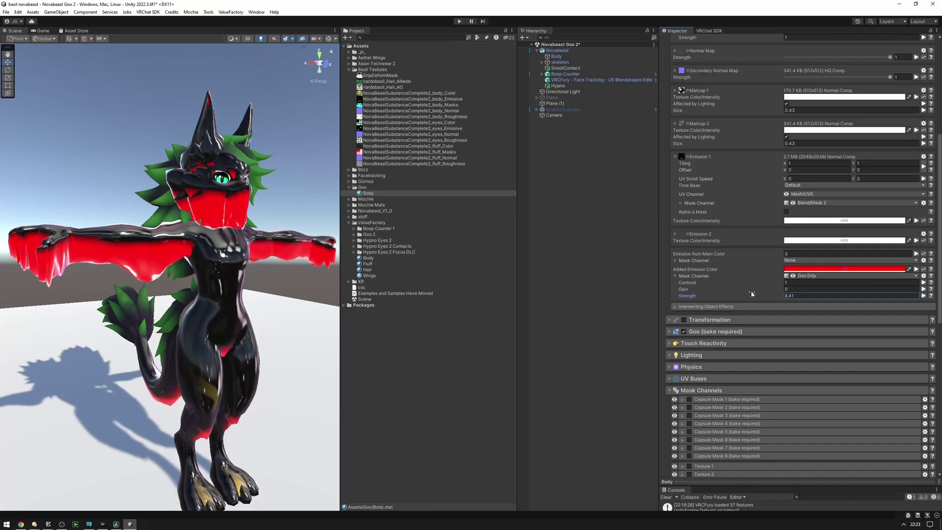
Invert the Goo Drip mask on the Added Emission Color and set its Contrast to about 5.49.
{"action": "left_click", "coordinate": [786, 276]}
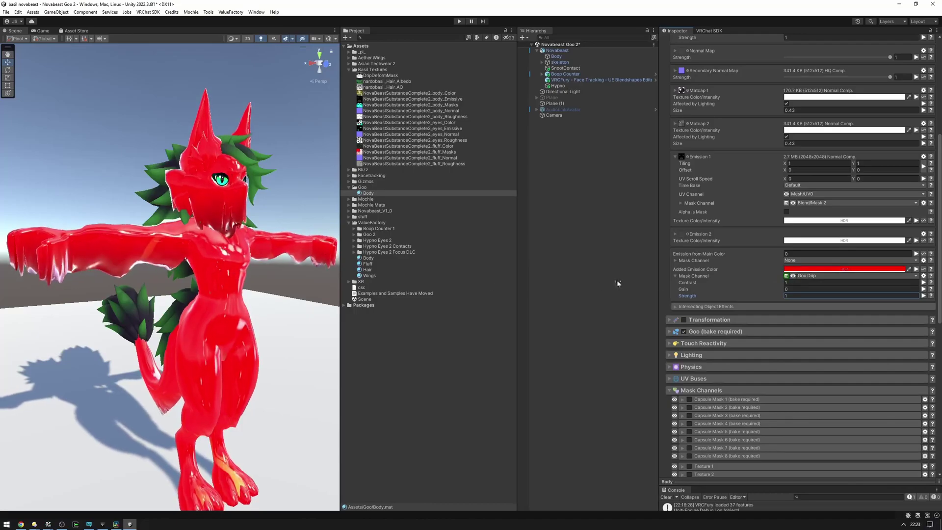
{"action": "right_click_drag", "start_coordinate": [195, 271], "coordinate": [175, 267]}
{"action": "left_click_drag", "start_coordinate": [175, 267], "coordinate": [158, 270], "text": "alt"}
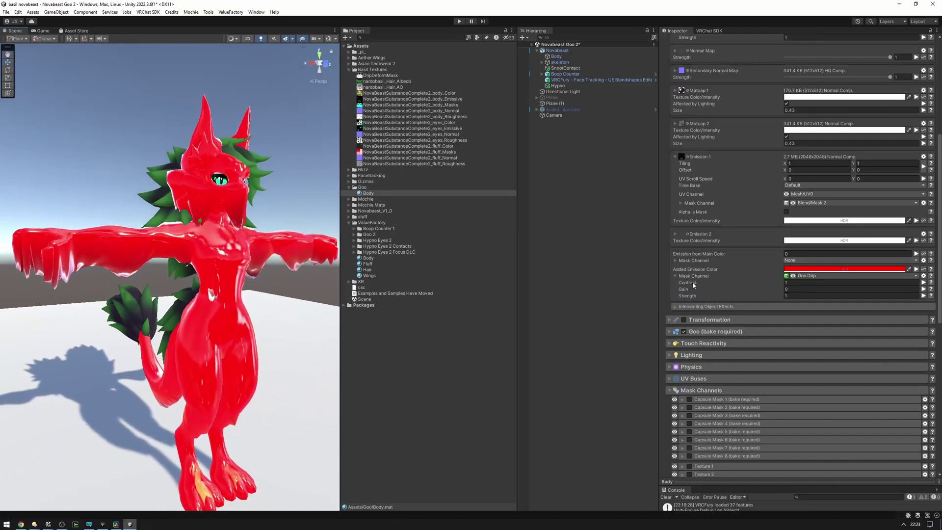
{"action": "left_click_drag", "start_coordinate": [710, 284], "coordinate": [717, 286]}
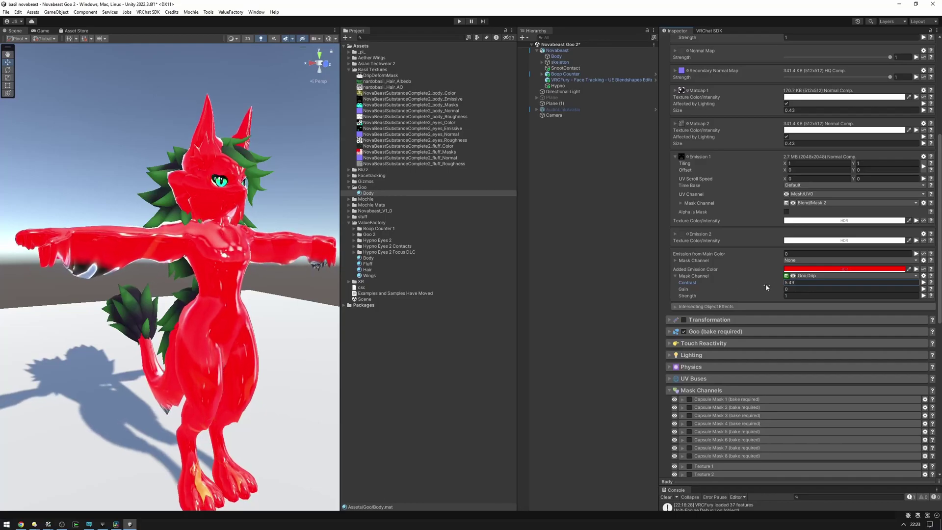
{"action": "mouse_move", "coordinate": [280, 251]}
{"action": "left_mouse_down", "text": "alt"}
{"action": "mouse_move", "coordinate": [193, 253]}
{"action": "mouse_move", "coordinate": [211, 238]}
{"action": "mouse_move", "coordinate": [264, 251]}
{"action": "left_mouse_up", "text": "alt"}
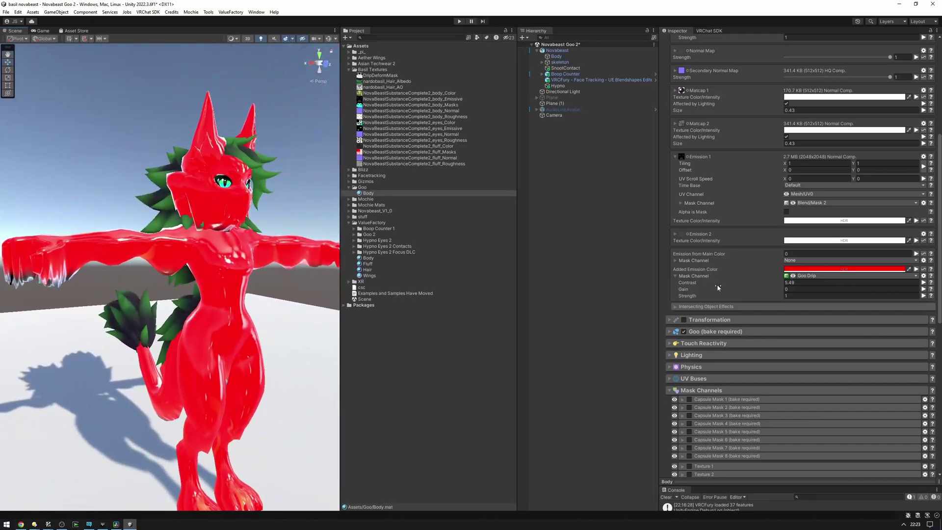
Set the inverted Goo Drip mask's Gain to about -1.9, and try and undo a Strength change.
{"action": "left_click_drag", "start_coordinate": [720, 287], "coordinate": [696, 295]}
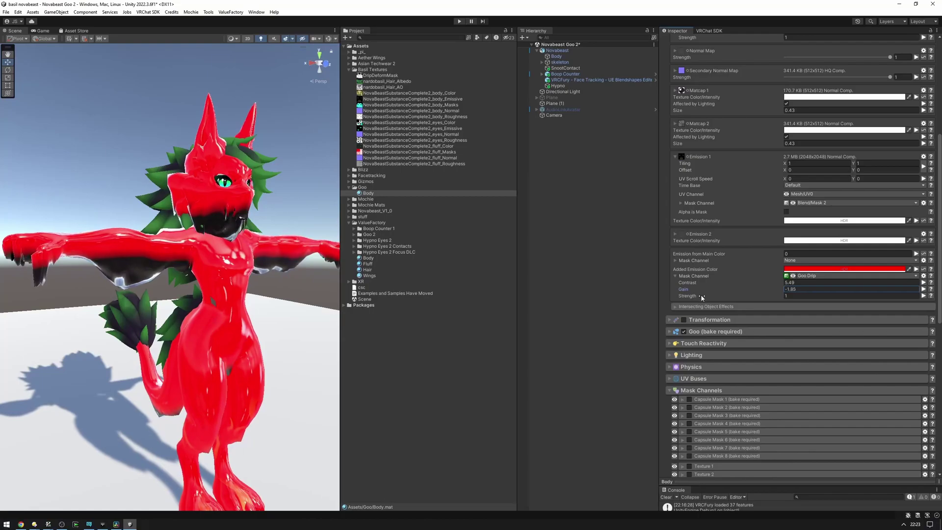
{"action": "left_click_drag", "start_coordinate": [702, 297], "coordinate": [701, 297]}
{"action": "key", "text": "d"}
{"action": "mouse_move", "coordinate": [172, 236]}
{"action": "right_mouse_down"}
{"action": "mouse_move", "coordinate": [142, 245]}
{"action": "mouse_move", "coordinate": [170, 242]}
{"action": "right_mouse_up"}
{"action": "key", "text": "a"}
{"action": "left_click_drag", "start_coordinate": [736, 298], "coordinate": [717, 311]}
{"action": "key", "text": "ctrl+z"}
{"action": "right_click_drag", "start_coordinate": [262, 269], "coordinate": [280, 263]}
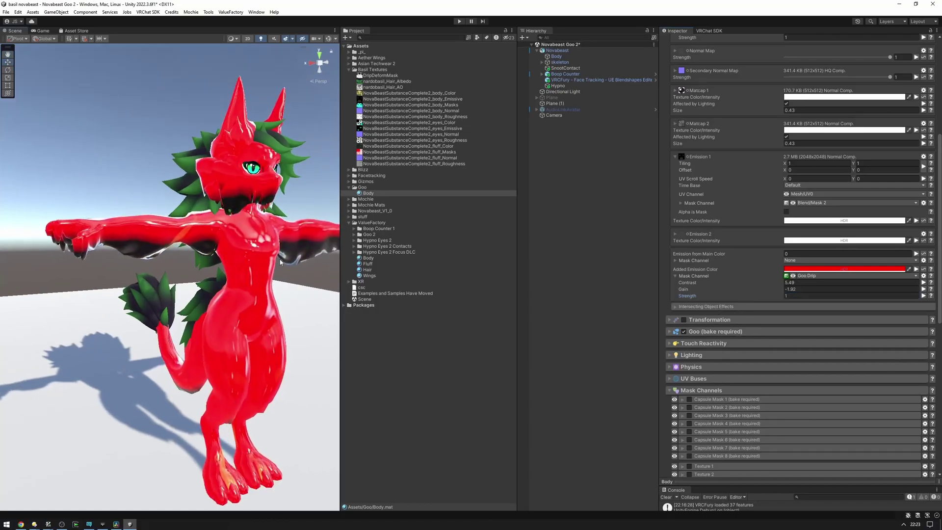
Adjust the inverted Goo Drip mask to Contrast 4.27, Gain -2.24 and Strength 2.93, checking the avatar from the front.
{"action": "left_click_drag", "start_coordinate": [763, 285], "coordinate": [754, 286]}
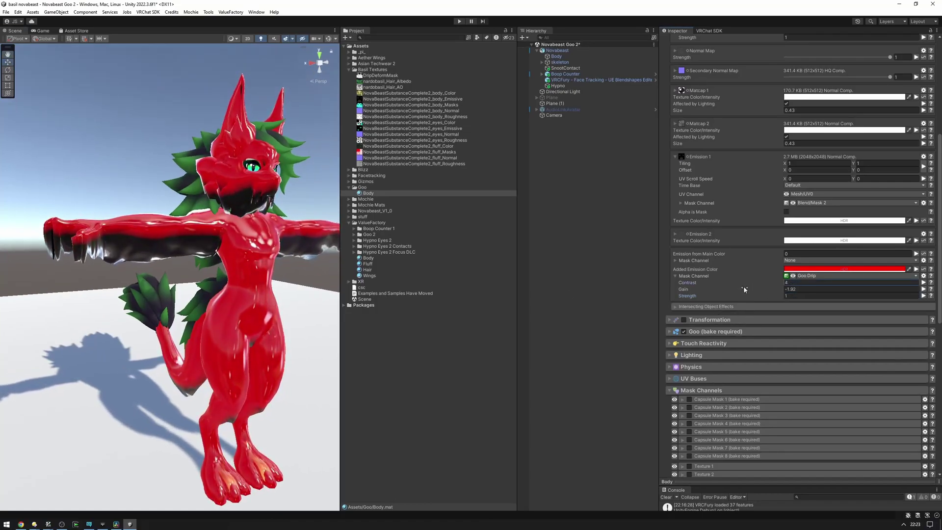
{"action": "left_click_drag", "start_coordinate": [747, 290], "coordinate": [776, 293]}
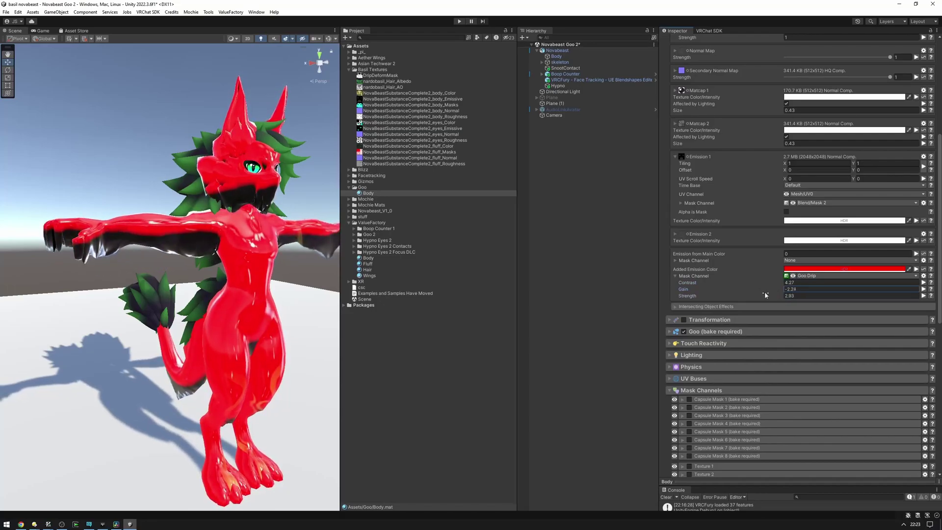
{"action": "mouse_move", "coordinate": [246, 245]}
{"action": "right_mouse_down"}
{"action": "mouse_move", "coordinate": [185, 244]}
{"action": "mouse_move", "coordinate": [227, 244]}
{"action": "right_mouse_up"}
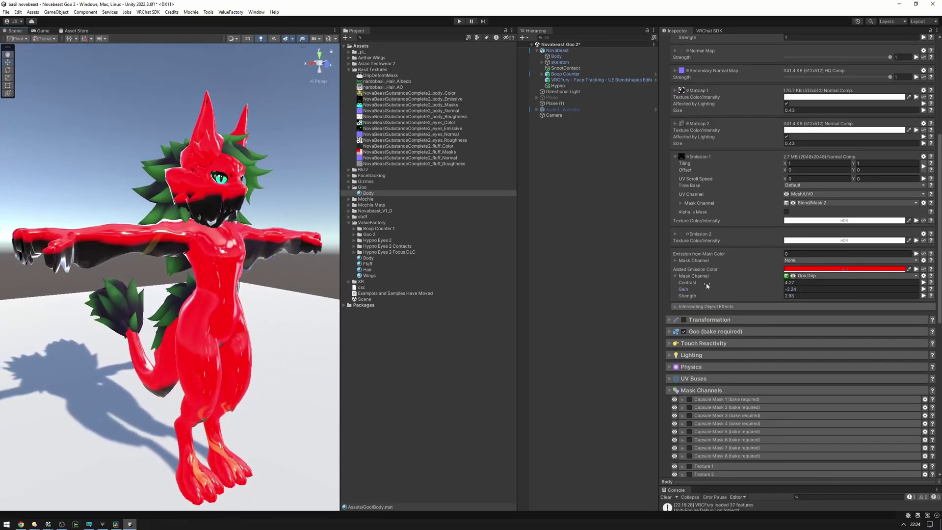
{"action": "right_click_drag", "start_coordinate": [287, 247], "coordinate": [245, 254]}
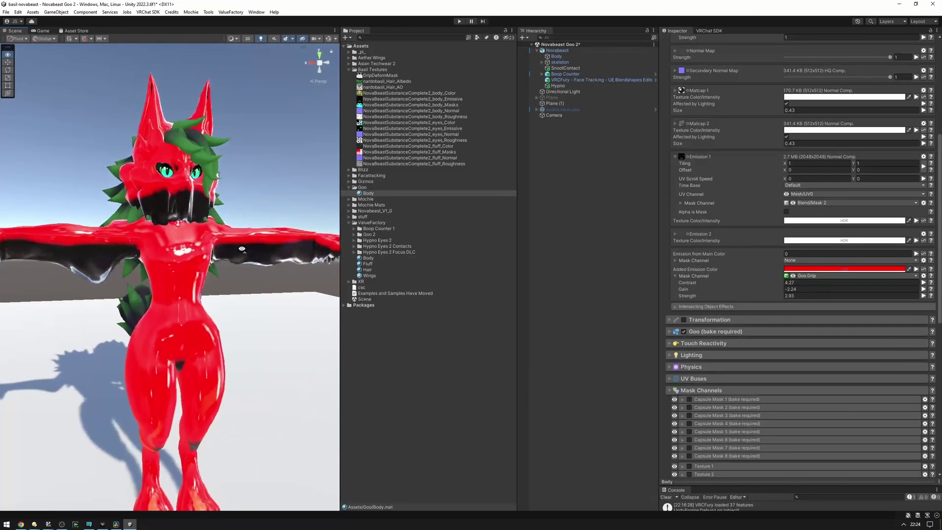
Open the help text for the mask channel Contrast, and reset the Added Emission Color's mask channel on the Body material.
{"action": "left_click", "coordinate": [930, 287]}
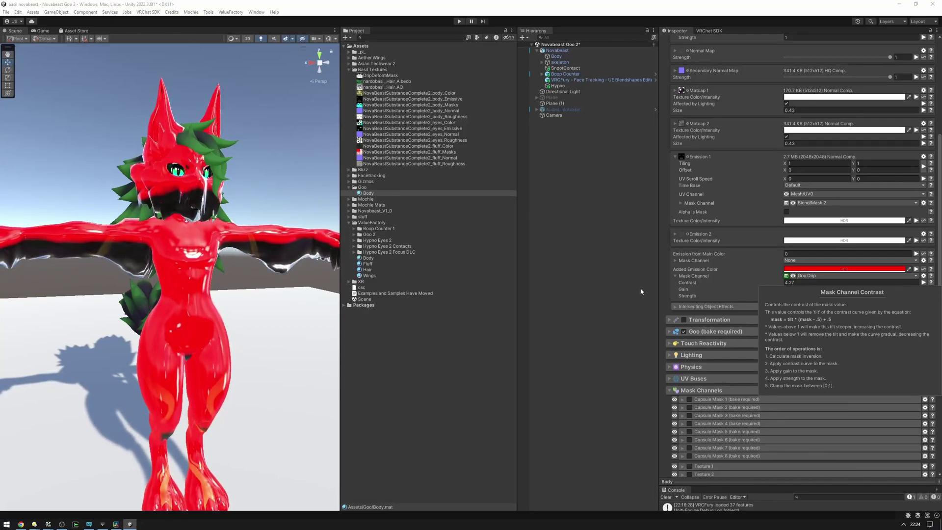
{"action": "left_click", "coordinate": [370, 195]}
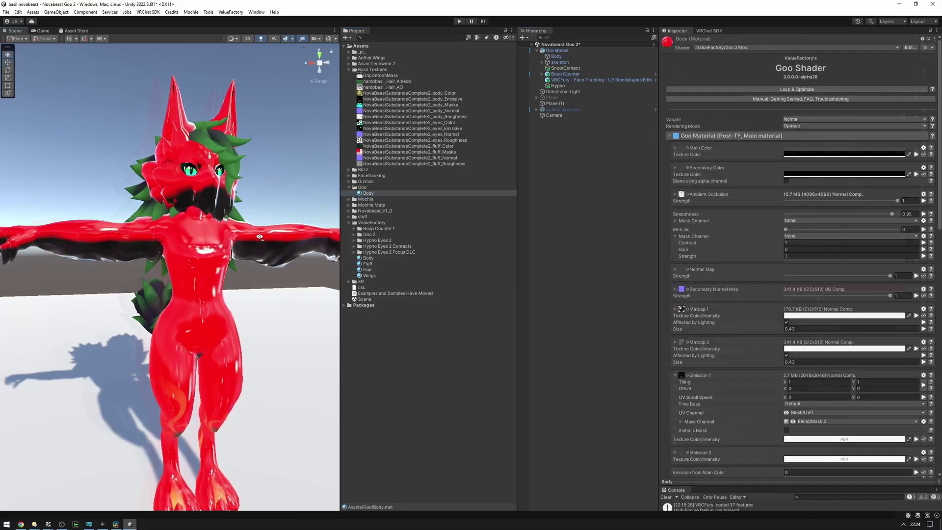
{"action": "scroll", "coordinate": [838, 298], "scroll_direction": "down", "scroll_amount": 7}
{"action": "right_click", "coordinate": [694, 299]}
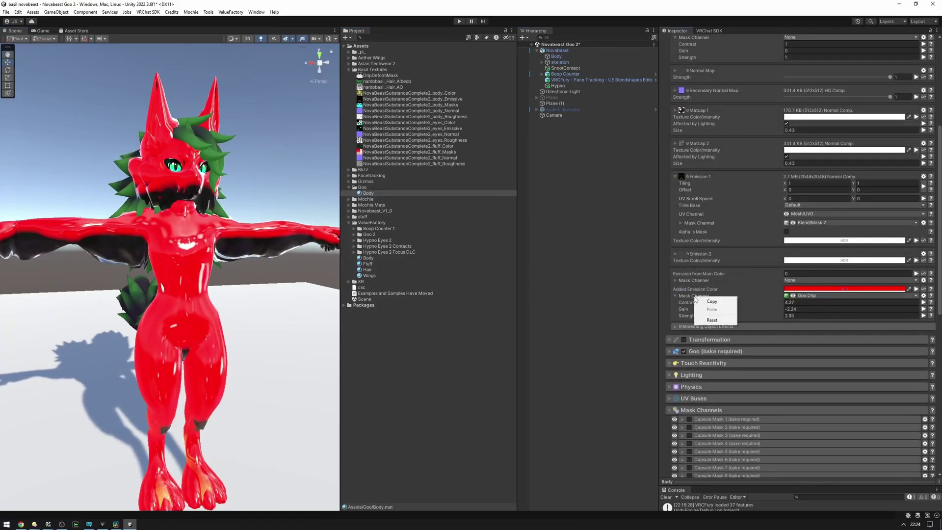
{"action": "left_click", "coordinate": [711, 321]}
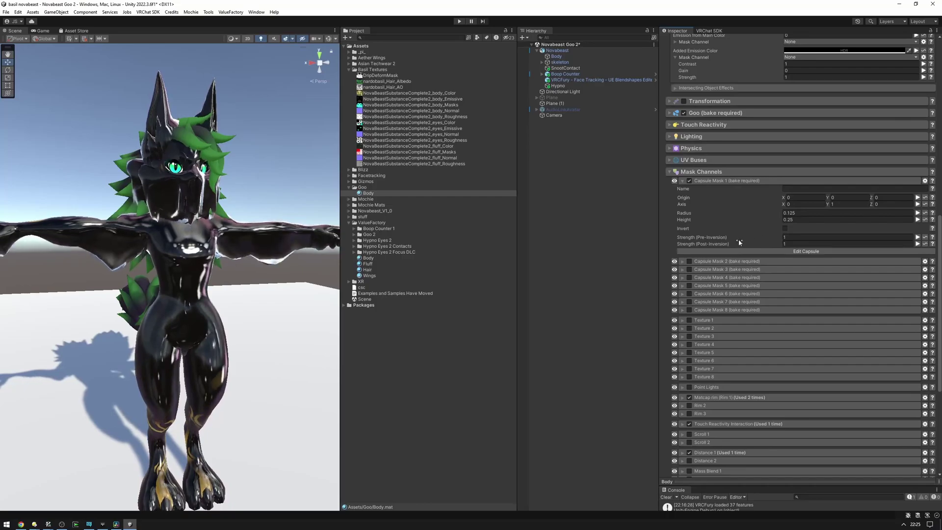
Open Capsule Mask 1 for editing in the scene, raise its origin to about Y 1.25 at the torso and widen its radius to about 0.30.
{"action": "left_click_drag", "start_coordinate": [329, 239], "coordinate": [300, 230], "text": "alt"}
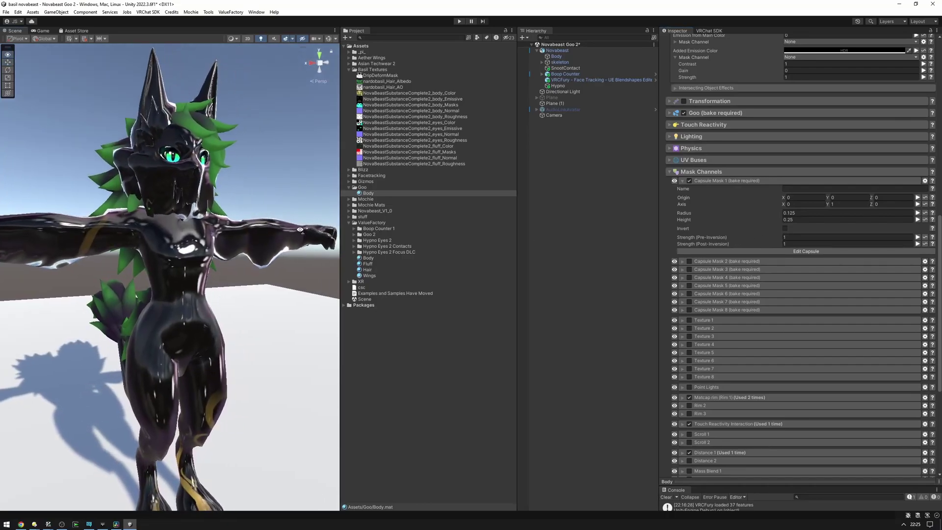
{"action": "scroll", "coordinate": [299, 231], "scroll_direction": "up", "scroll_amount": 2}
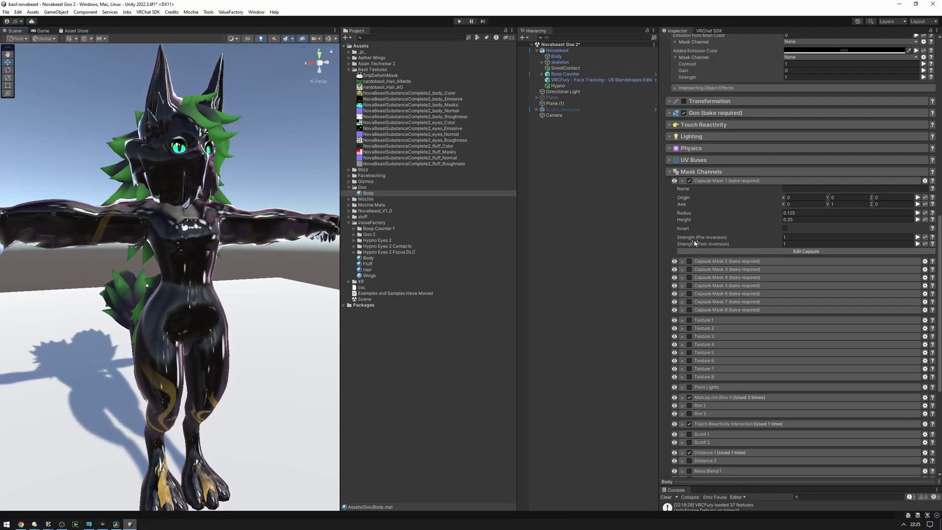
{"action": "scroll", "coordinate": [717, 230], "scroll_direction": "up", "scroll_amount": 6}
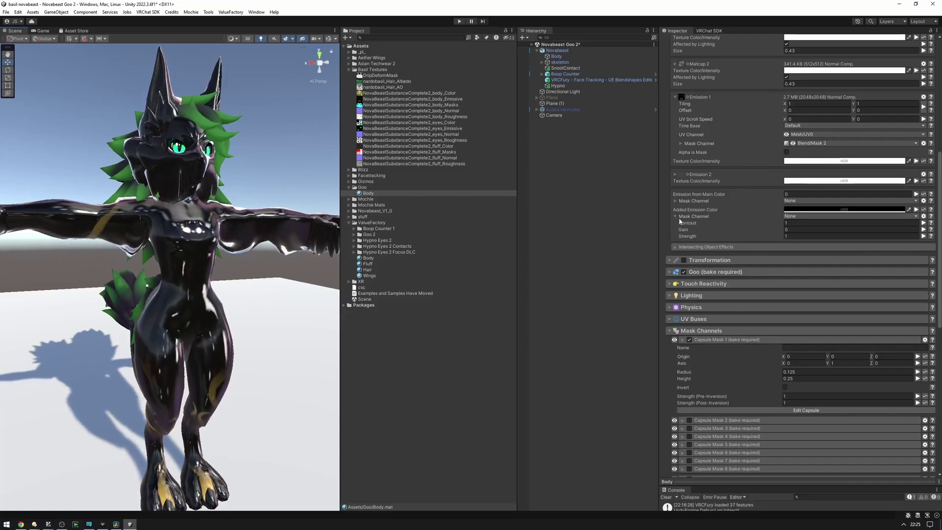
{"action": "scroll", "coordinate": [693, 332], "scroll_direction": "down", "scroll_amount": 3}
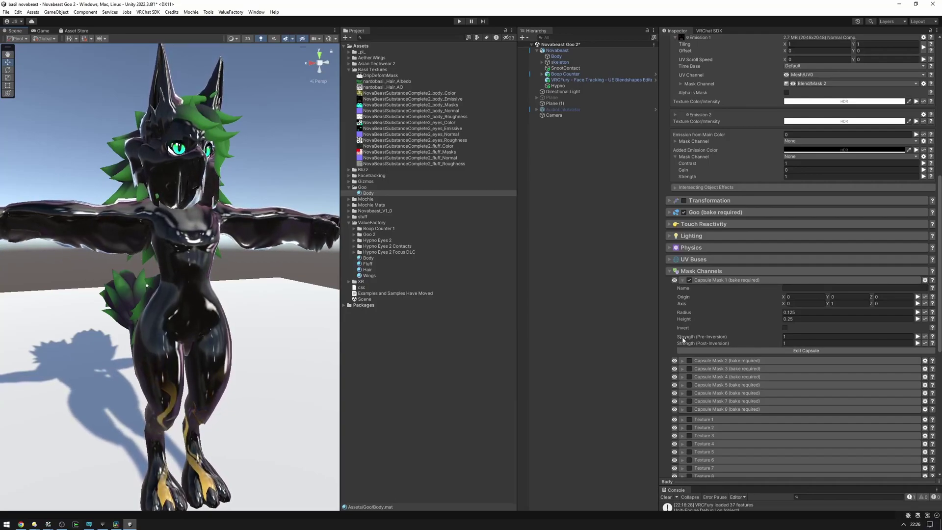
{"action": "left_click", "coordinate": [687, 351]}
{"action": "scroll", "coordinate": [199, 312], "scroll_direction": "up", "scroll_amount": 3}
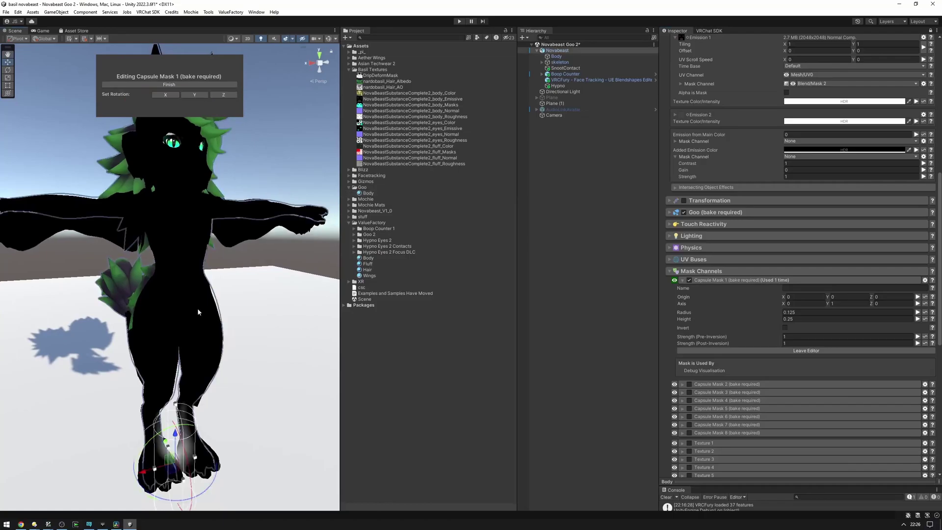
{"action": "left_click", "coordinate": [173, 423]}
{"action": "left_click_drag", "start_coordinate": [176, 425], "coordinate": [178, 265]}
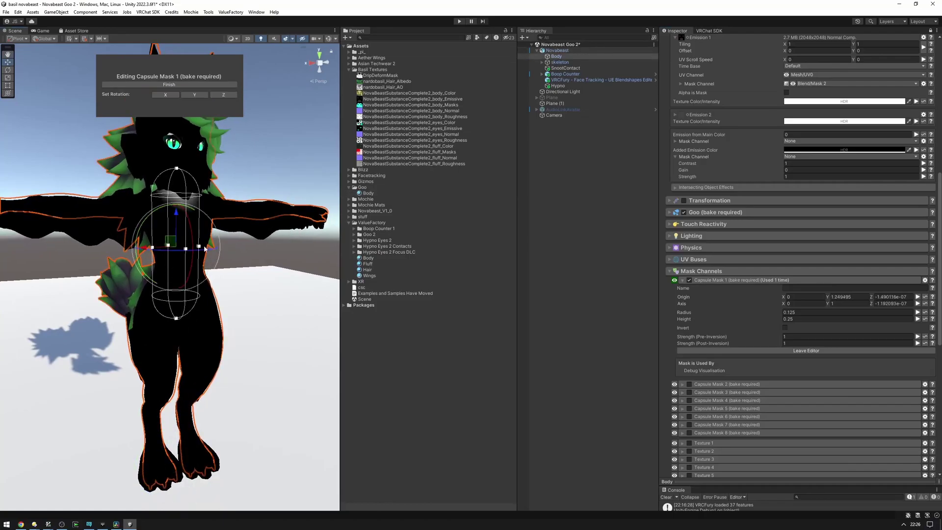
{"action": "right_click_drag", "start_coordinate": [229, 247], "coordinate": [216, 241]}
Assign Capsule Mask 1 as the Added Emission Color's mask channel, and finish editing the capsule in the scene.
{"action": "scroll", "coordinate": [771, 259], "scroll_direction": "up", "scroll_amount": 2}
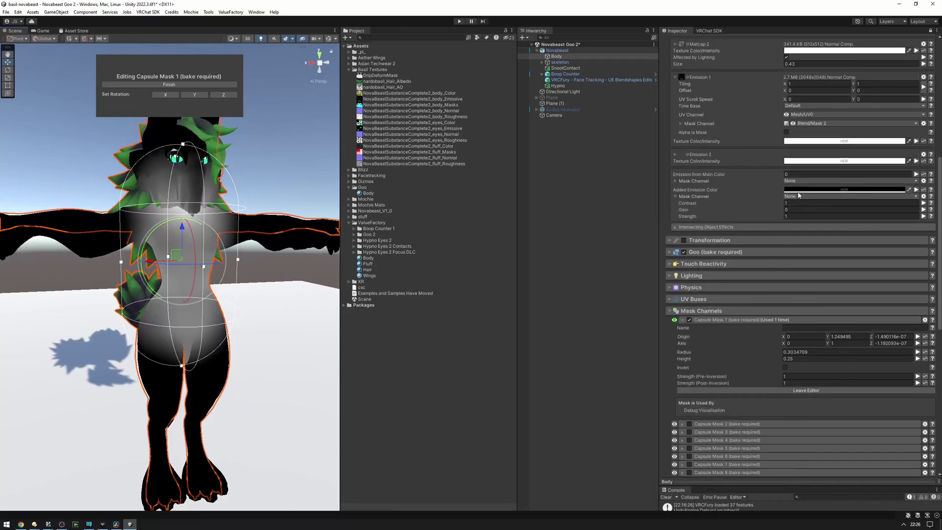
{"action": "left_click", "coordinate": [825, 197]}
{"action": "mouse_move", "coordinate": [815, 212]}
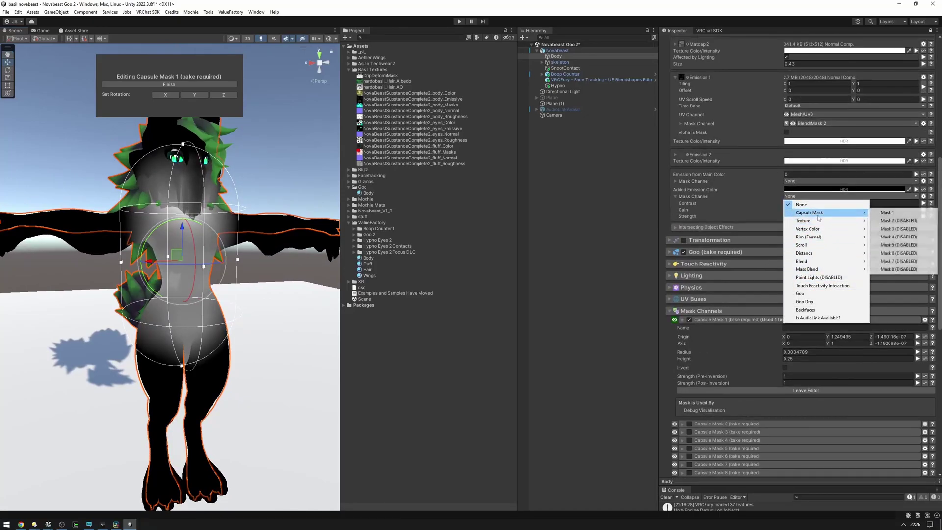
{"action": "left_click", "coordinate": [898, 213]}
{"action": "left_click", "coordinate": [216, 85]}
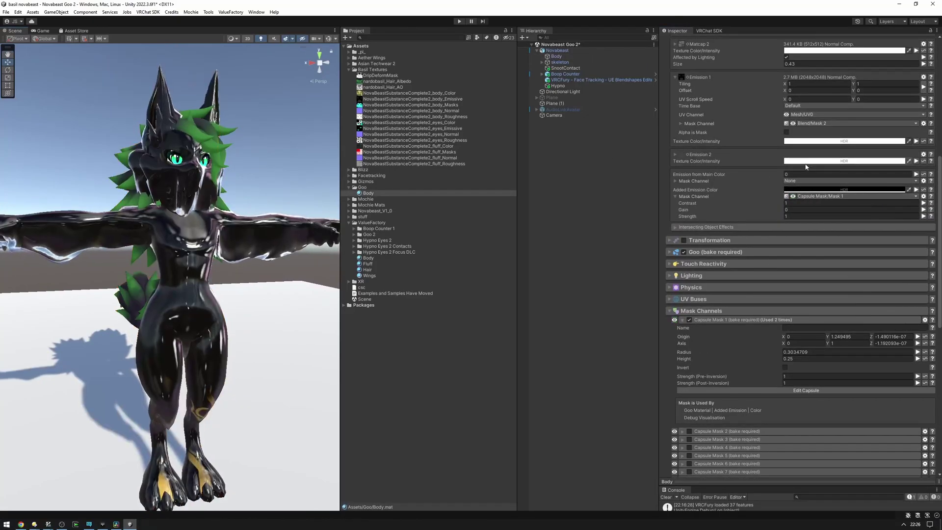
Set the Body material's Added Emission Color to bright red.
{"action": "left_click", "coordinate": [833, 190]}
{"action": "left_click_drag", "start_coordinate": [853, 239], "coordinate": [884, 224]}
{"action": "left_click", "coordinate": [885, 182]}
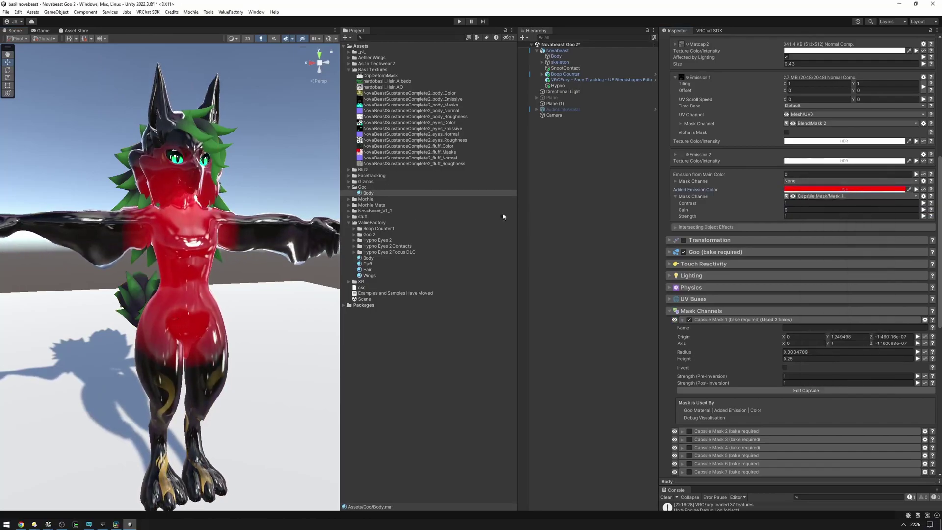
{"action": "right_click_drag", "start_coordinate": [275, 209], "coordinate": [324, 210]}
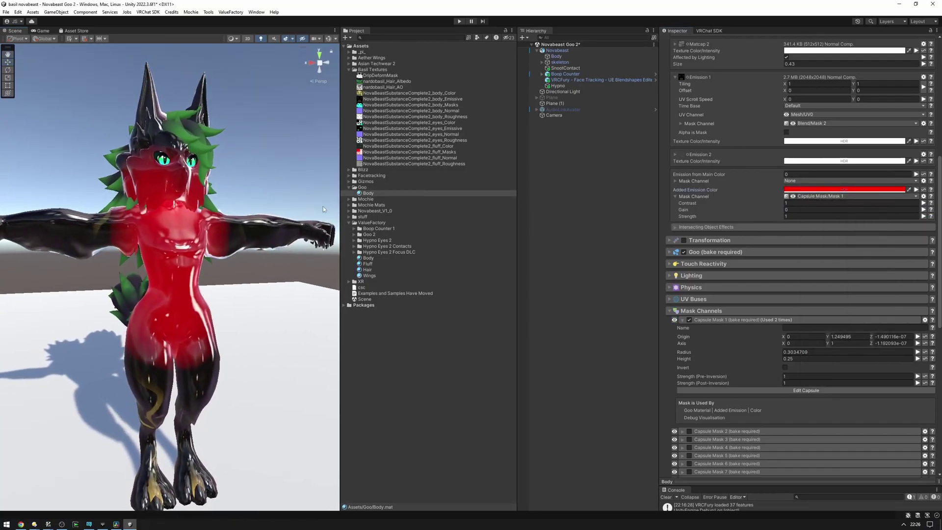
Invert the Capsule Mask 1 channel on the Added Emission Color so the red emission applies outside the capsule.
{"action": "left_click", "coordinate": [787, 196]}
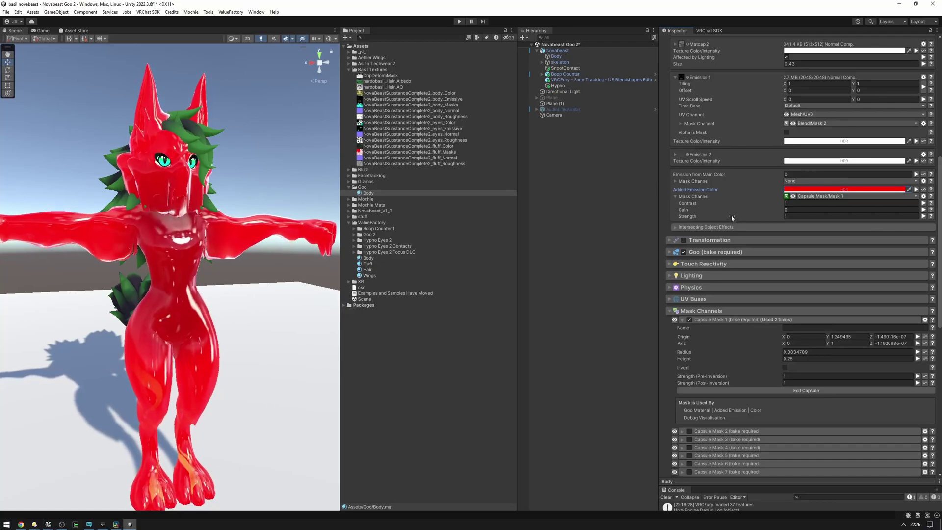
{"action": "right_click_drag", "start_coordinate": [204, 249], "coordinate": [103, 220]}
{"action": "key", "text": "w"}
{"action": "key", "text": "s"}
{"action": "key", "text": "a"}
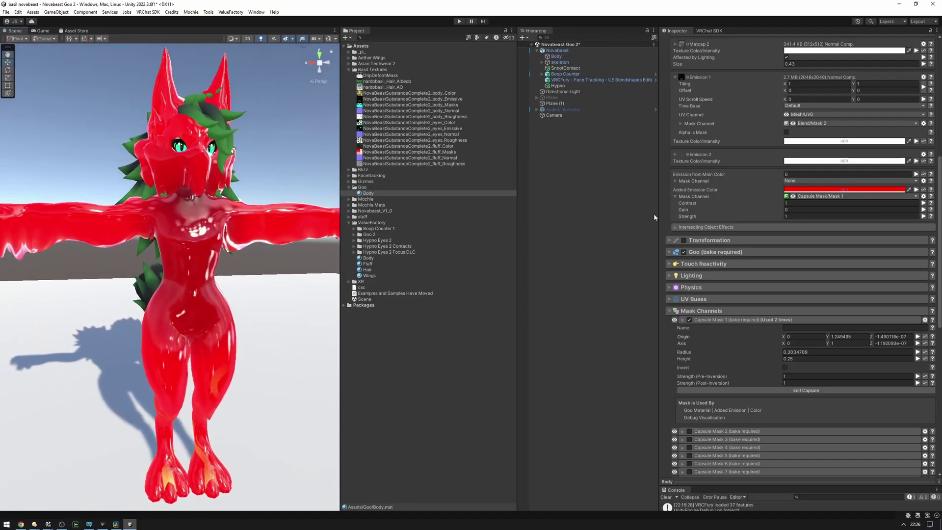
Try varying the Strength of the Added Emission Color's inverted mask channel, and return it to 1.
{"action": "left_click_drag", "start_coordinate": [717, 216], "coordinate": [781, 218]}
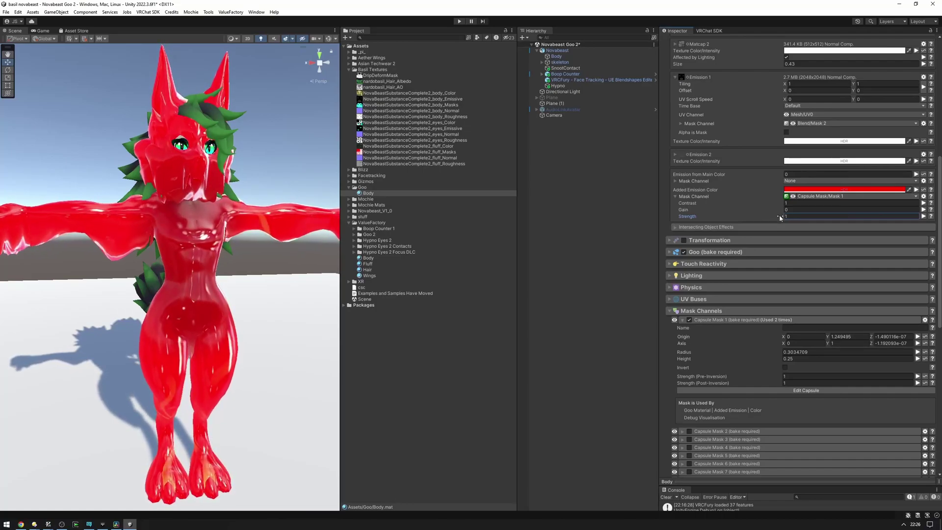
{"action": "mouse_move", "coordinate": [269, 209]}
{"action": "right_mouse_down"}
{"action": "mouse_move", "coordinate": [280, 208]}
{"action": "mouse_move", "coordinate": [280, 196]}
{"action": "right_mouse_up"}
{"action": "key", "text": "w"}
{"action": "scroll", "coordinate": [236, 236], "scroll_direction": "down", "scroll_amount": 5}
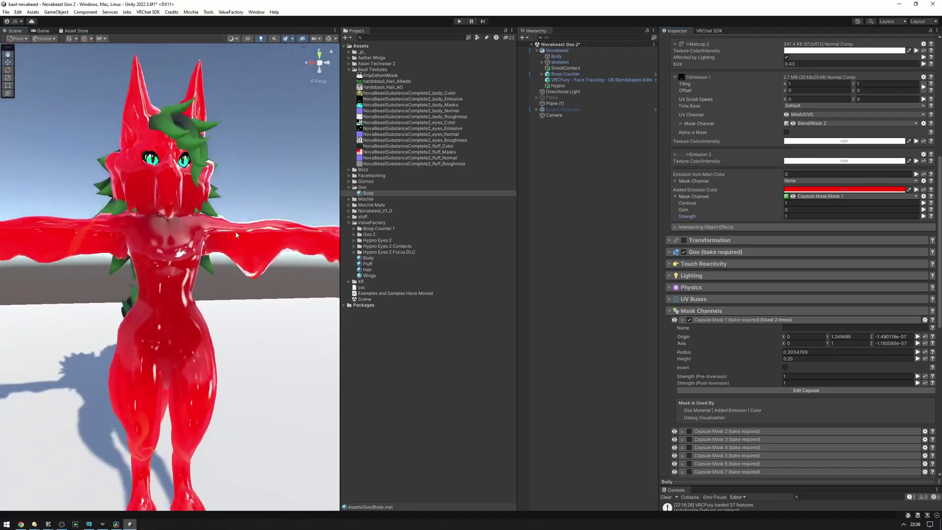
{"action": "right_click_drag", "start_coordinate": [145, 232], "coordinate": [131, 234]}
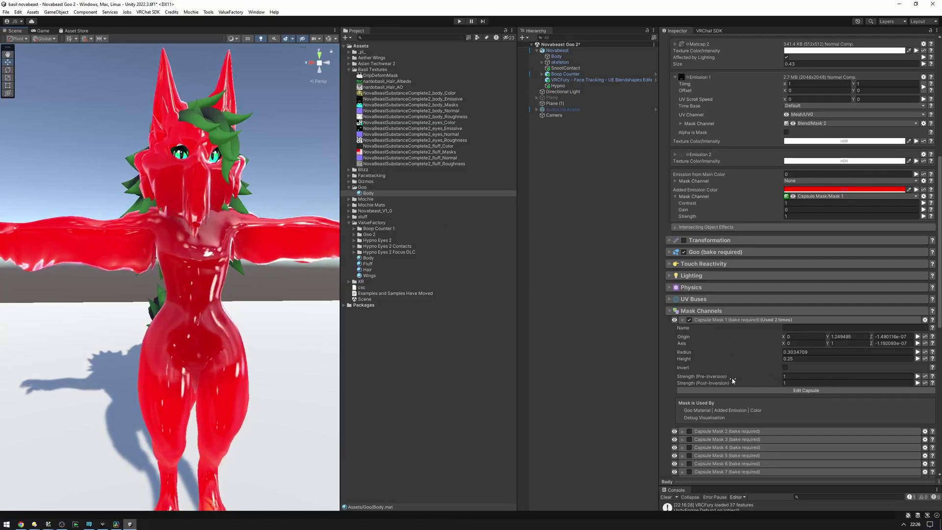
Try raising Capsule Mask 1's Strength (Pre-Inversion) to 5.33, and undo the change.
{"action": "left_click_drag", "start_coordinate": [720, 378], "coordinate": [729, 379]}
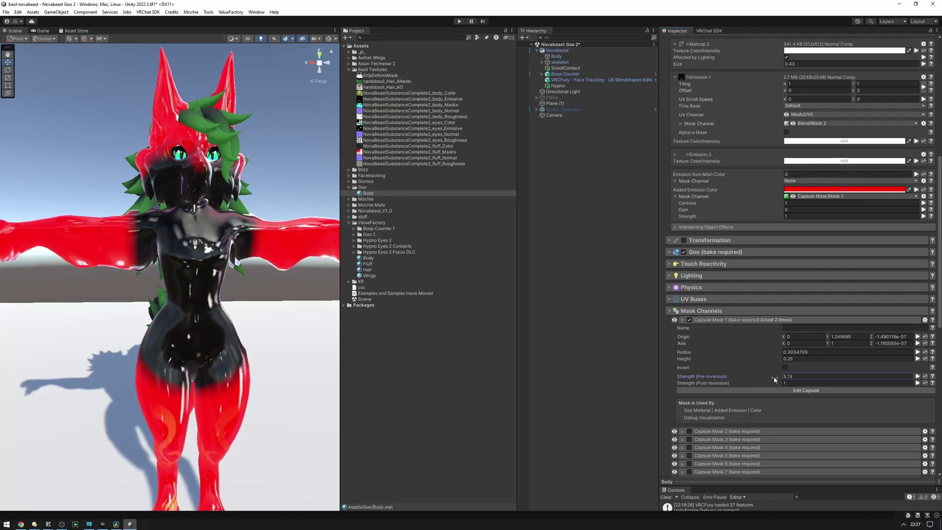
{"action": "left_click_drag", "start_coordinate": [788, 380], "coordinate": [792, 380]}
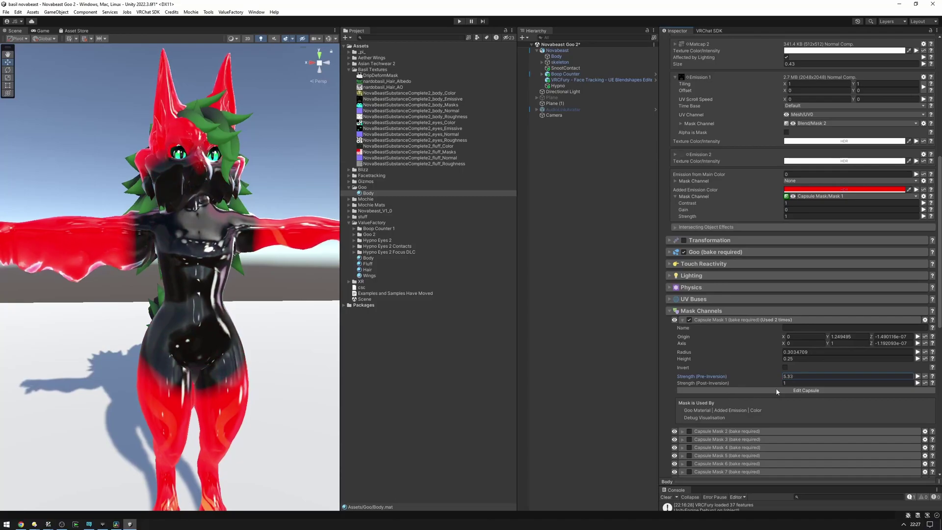
{"action": "key", "text": "ctrl+z"}
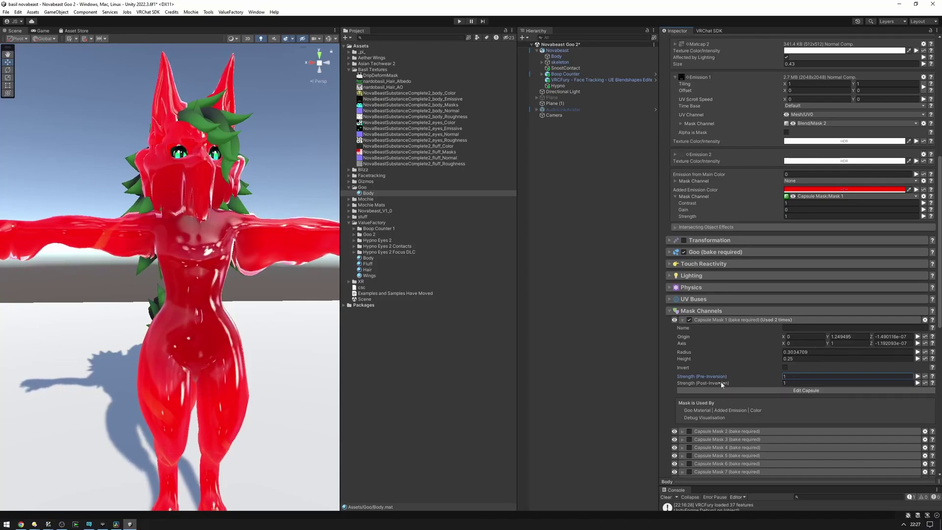
Try lowering Capsule Mask 1's Strength (Post-Inversion) to 0, and restore it to 1.
{"action": "left_click_drag", "start_coordinate": [723, 383], "coordinate": [734, 383]}
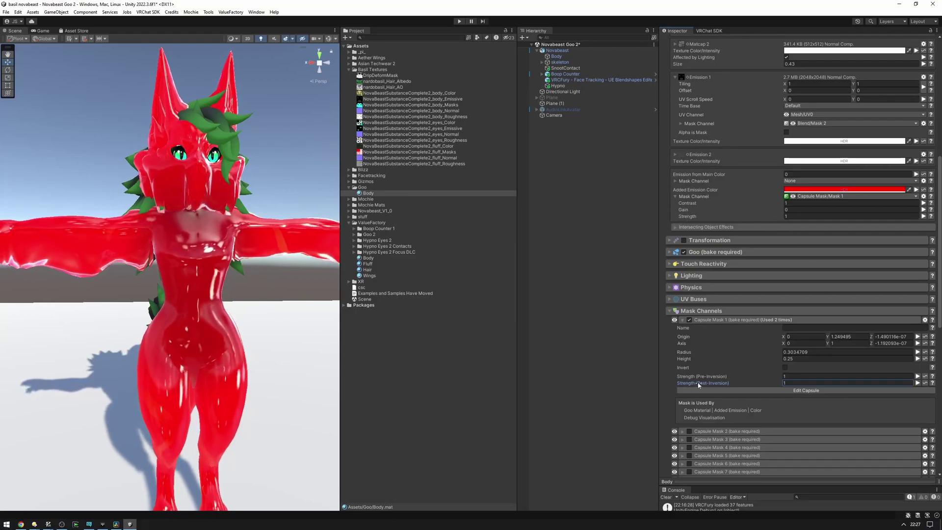
{"action": "scroll", "coordinate": [719, 283], "scroll_direction": "down", "scroll_amount": 3}
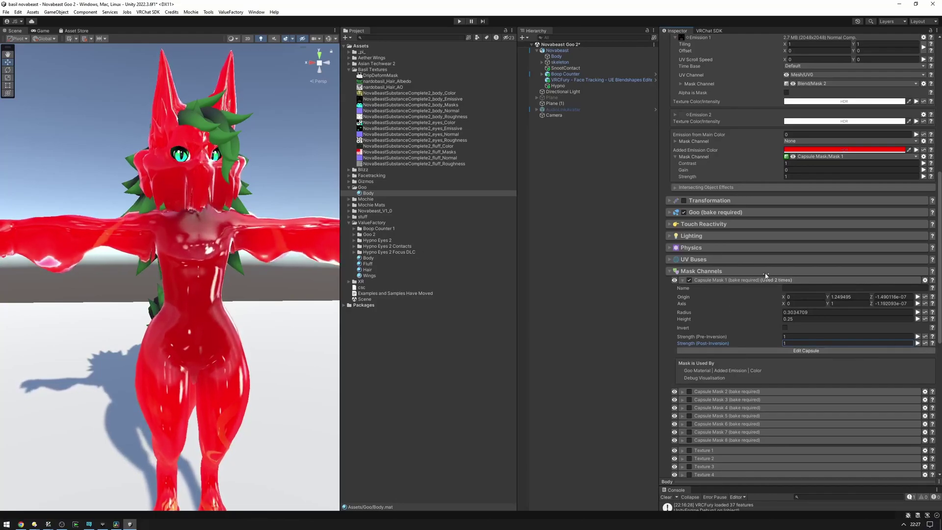
{"action": "scroll", "coordinate": [926, 227], "scroll_direction": "up", "scroll_amount": 3}
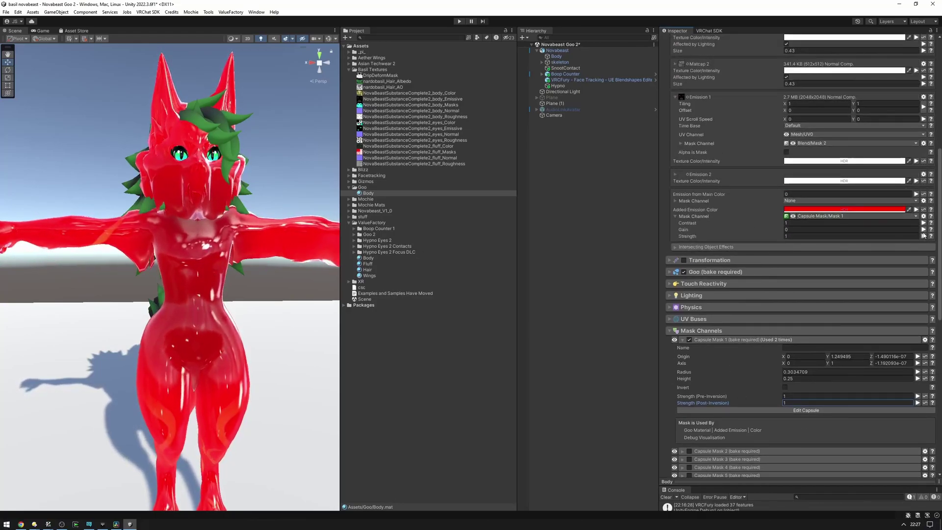
{"action": "scroll", "coordinate": [816, 334], "scroll_direction": "down", "scroll_amount": 3}
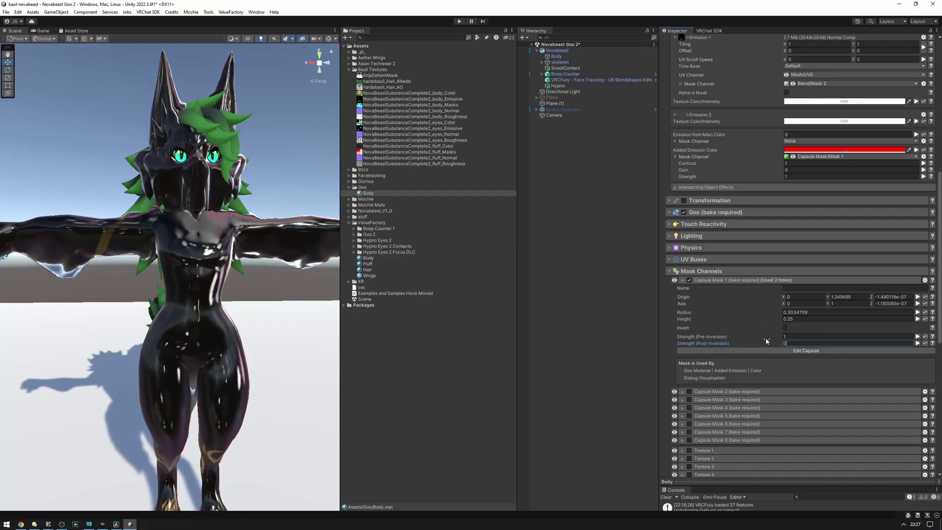
{"action": "mouse_move", "coordinate": [767, 342]}
{"action": "left_mouse_down"}
{"action": "mouse_move", "coordinate": [776, 345]}
{"action": "mouse_move", "coordinate": [766, 349]}
{"action": "left_mouse_up"}
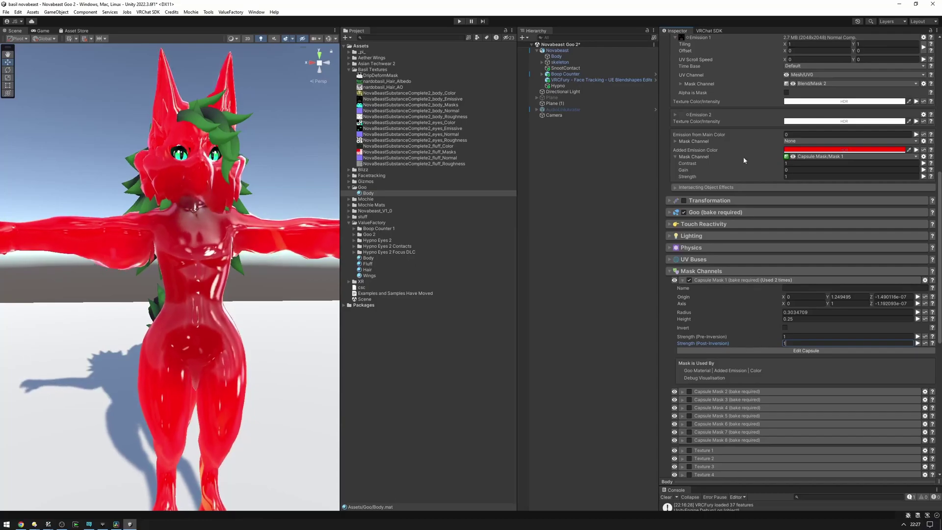
{"action": "scroll", "coordinate": [746, 169], "scroll_direction": "up", "scroll_amount": 3}
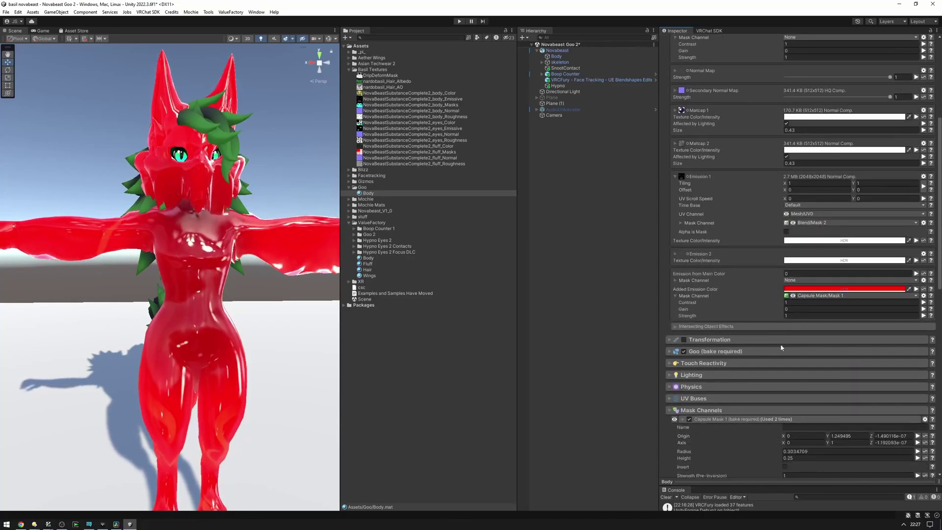
{"action": "scroll", "coordinate": [758, 311], "scroll_direction": "down", "scroll_amount": 4}
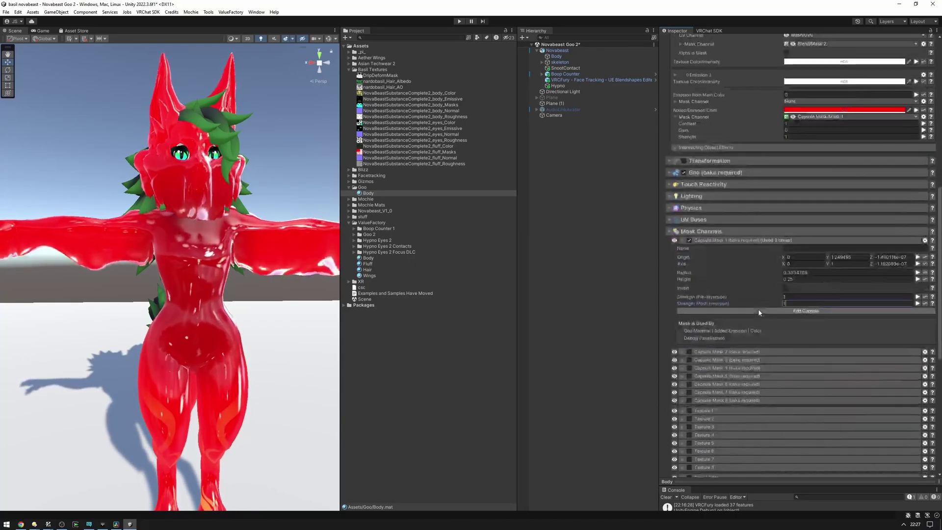